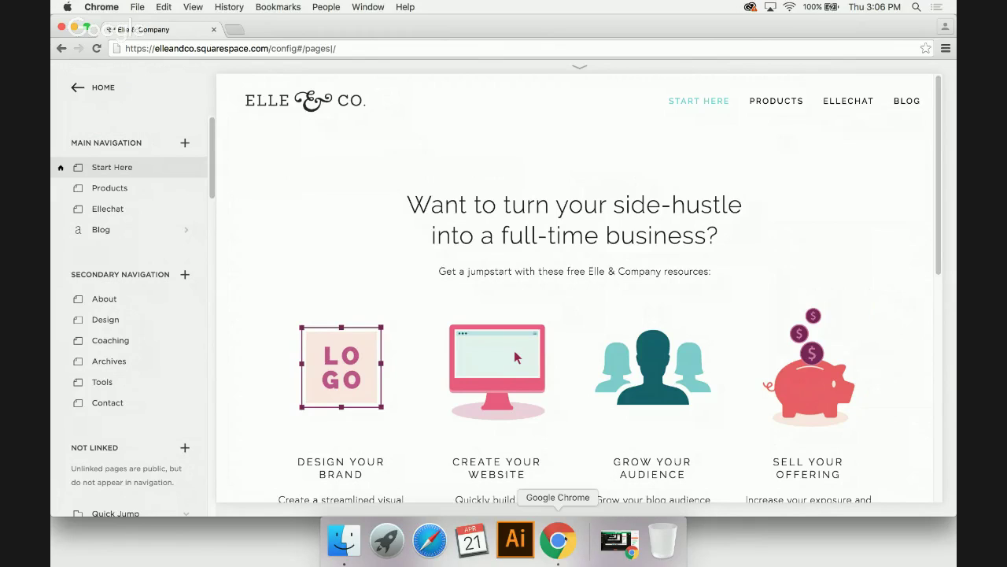
- Go back to the site's main menu and reopen the Pages section
mouse_move(382, 362)
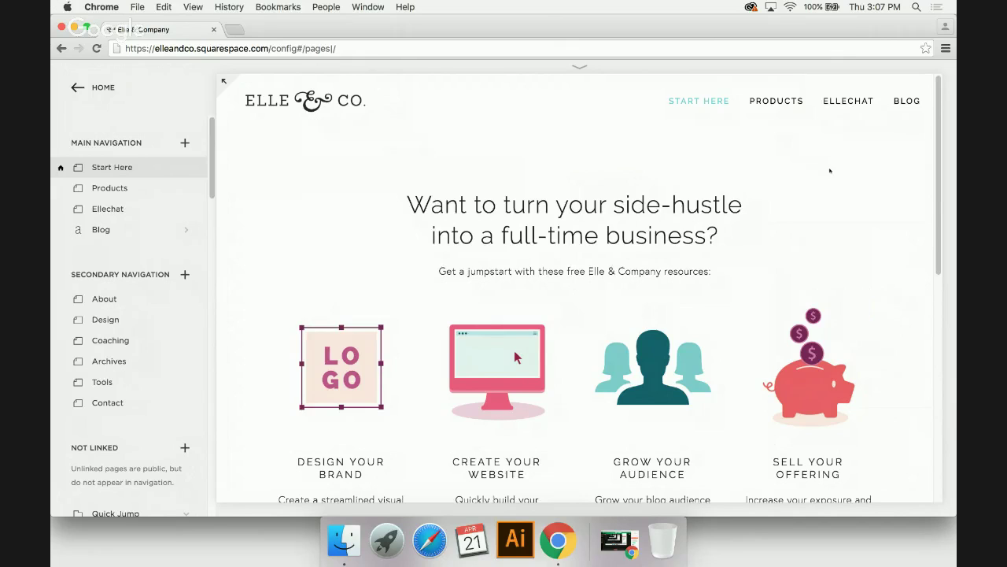
mouse_move(787, 168)
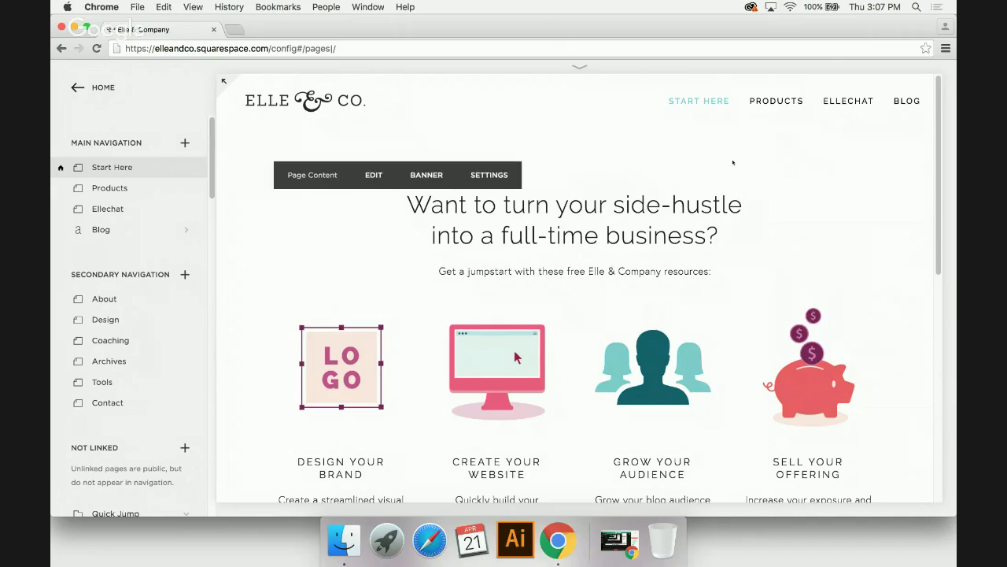
mouse_move(641, 155)
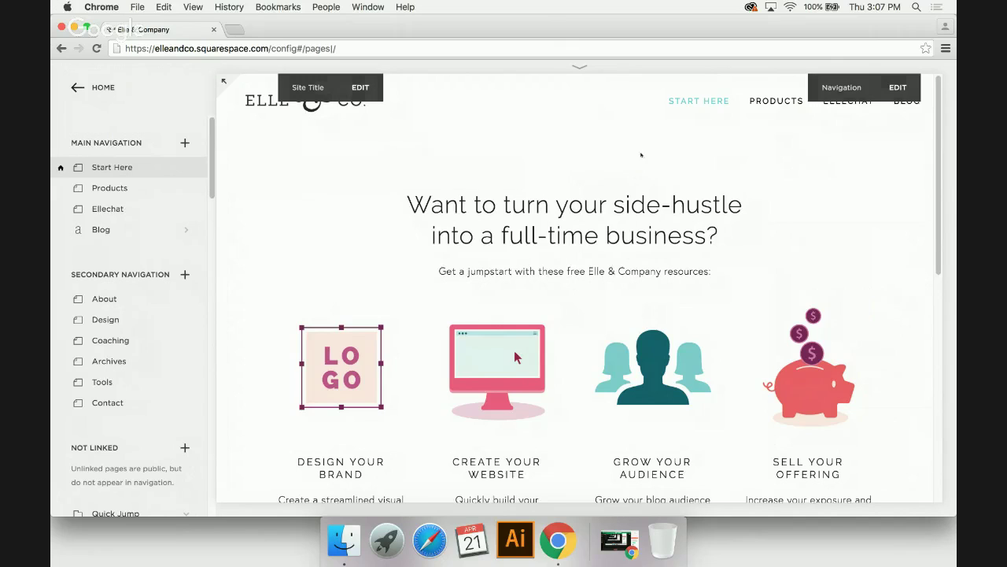
mouse_move(618, 314)
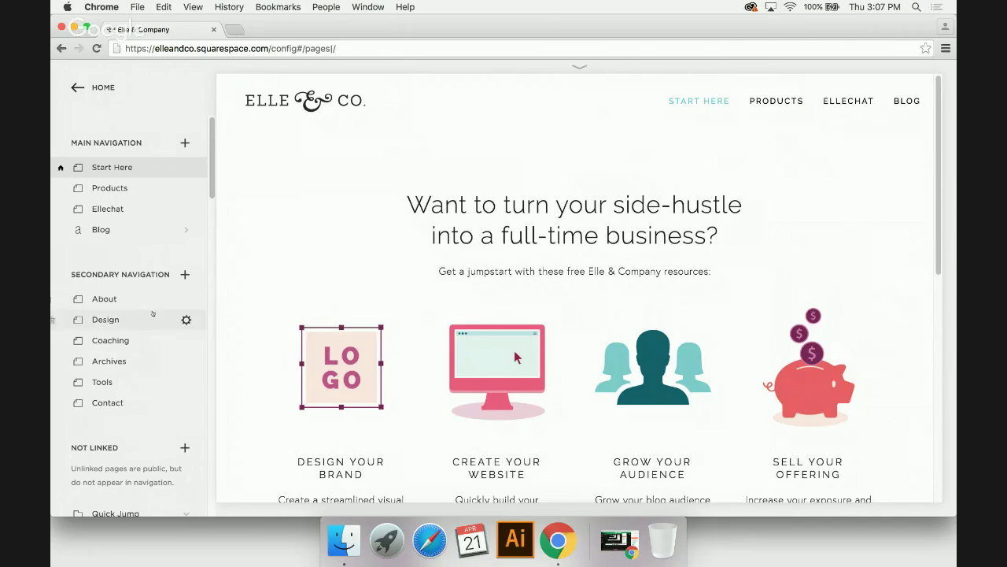
click(104, 87)
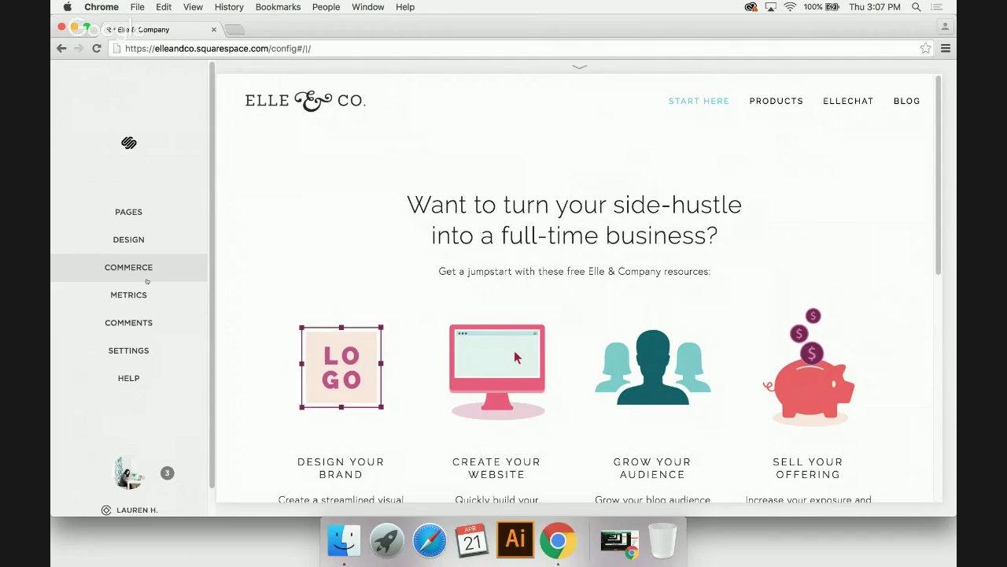
click(147, 216)
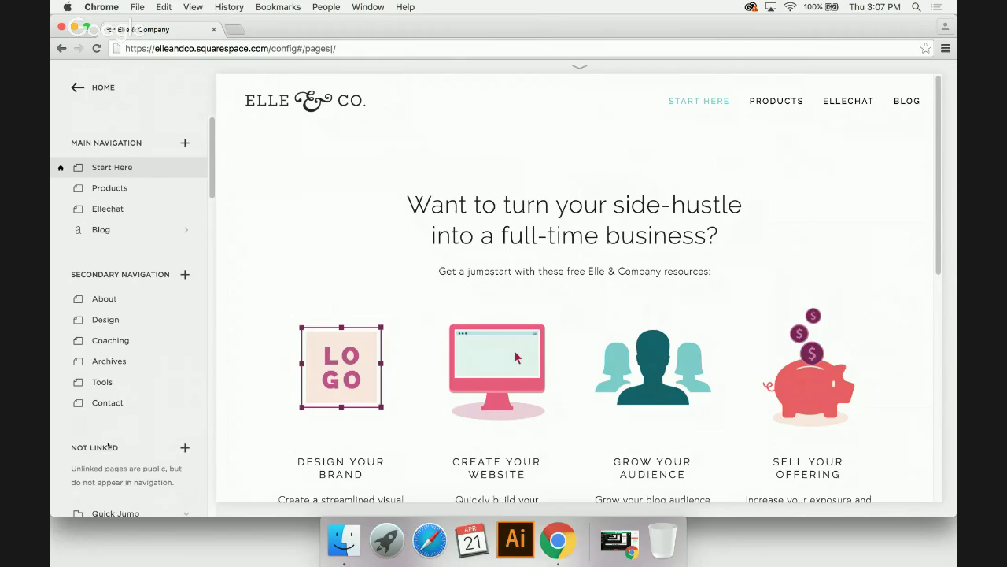
- Create a new blog page named "Demo Blog" in the Not Linked section
scroll(108, 445, down, 1)
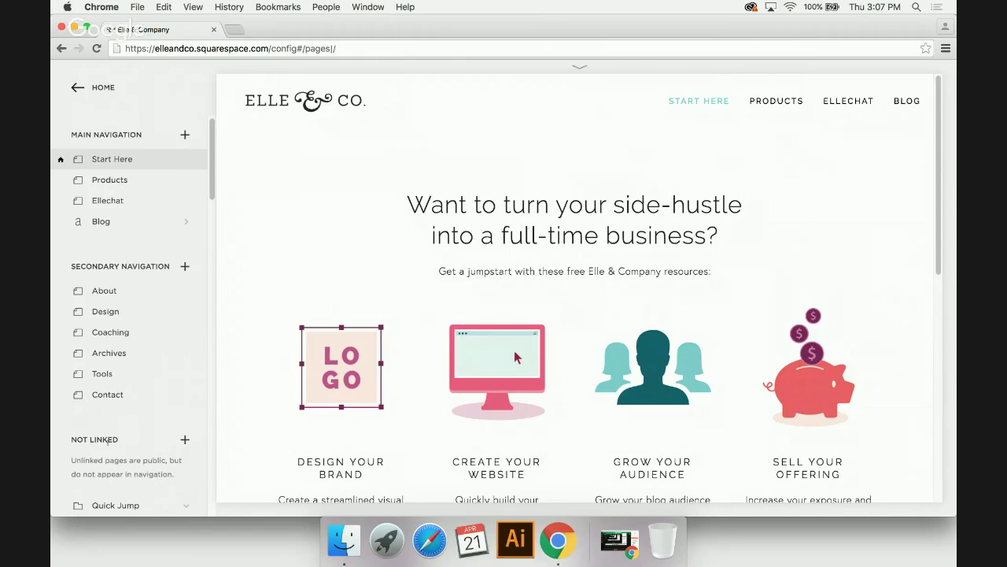
scroll(108, 441, up, 1)
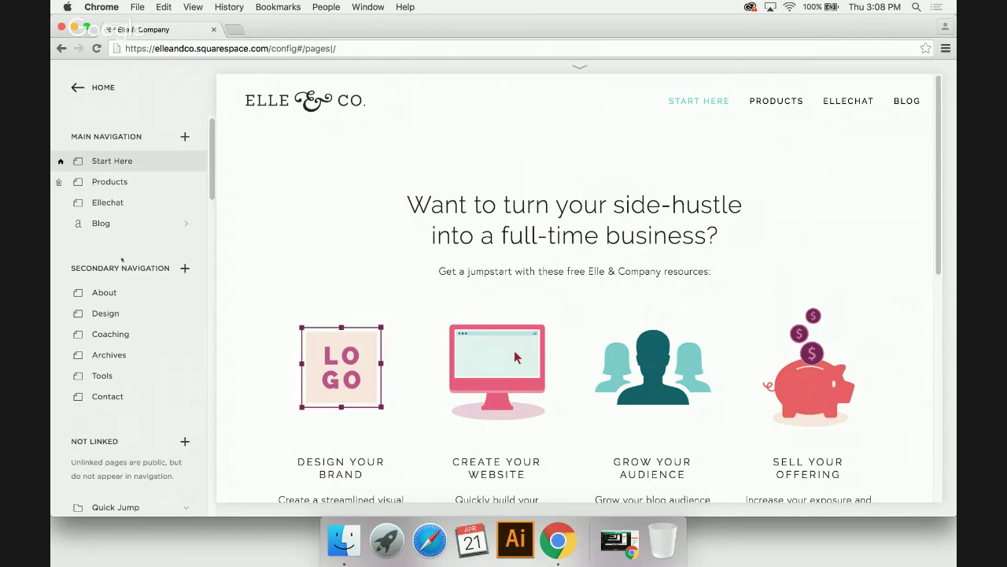
scroll(115, 322, down, 3)
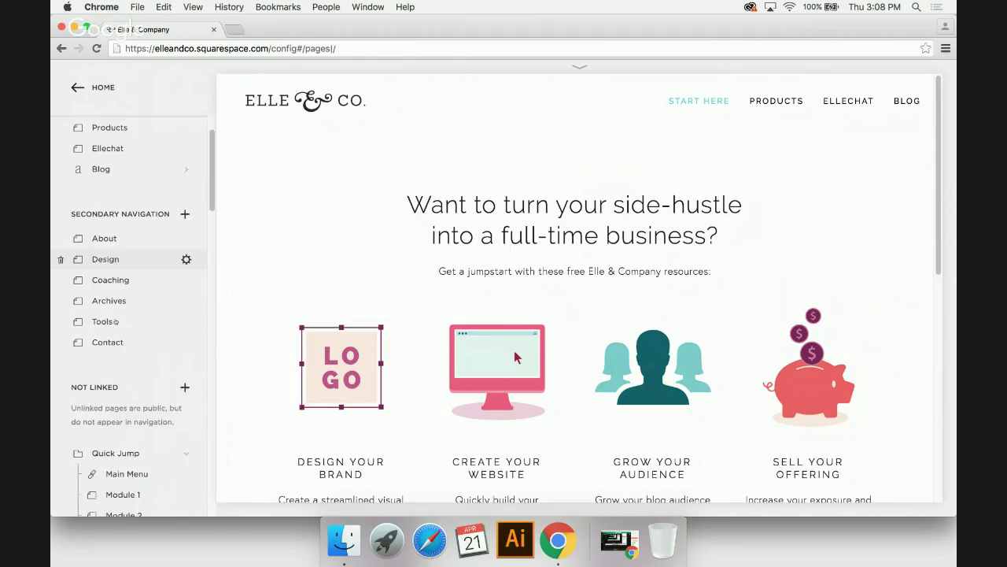
scroll(116, 321, down, 3)
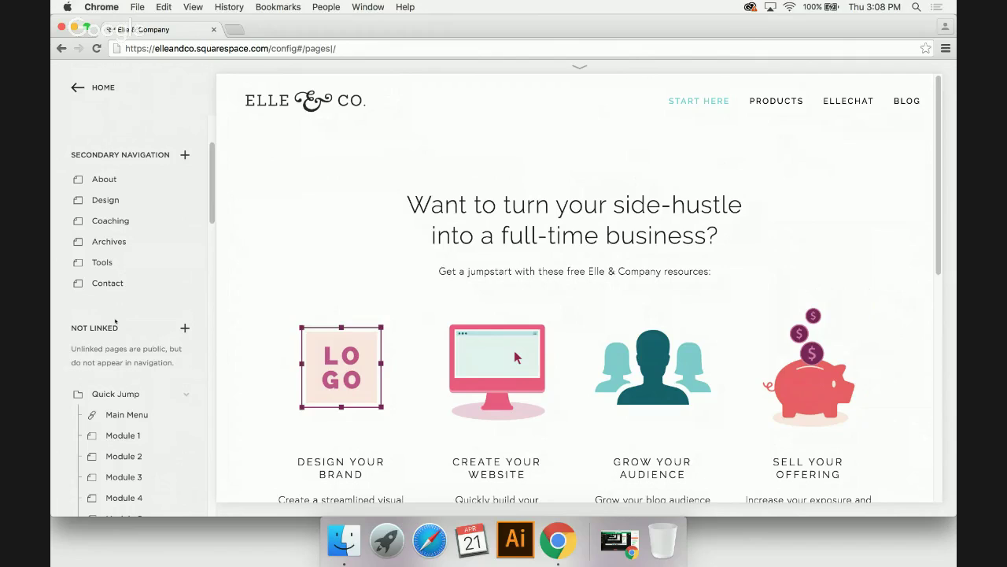
click(184, 329)
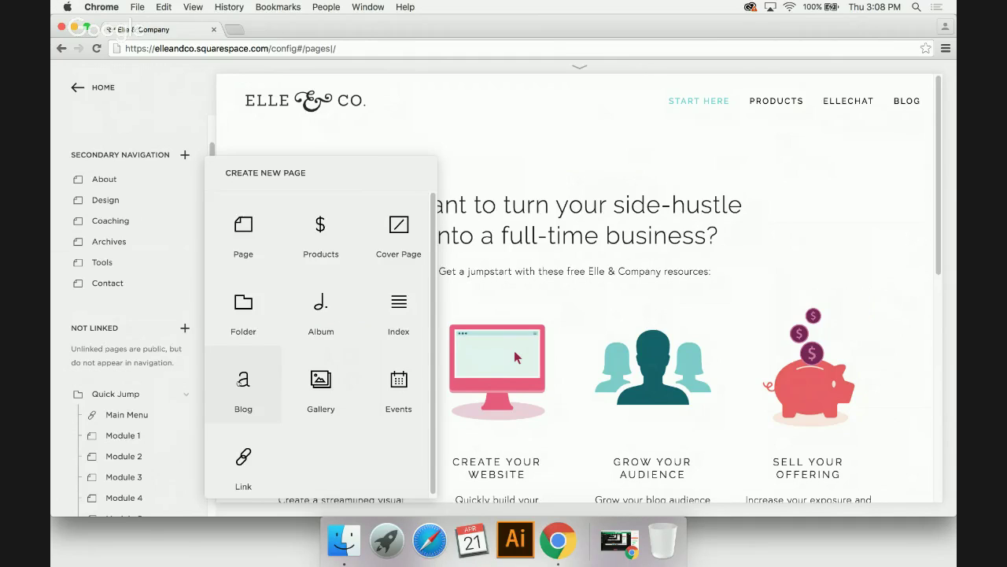
click(240, 382)
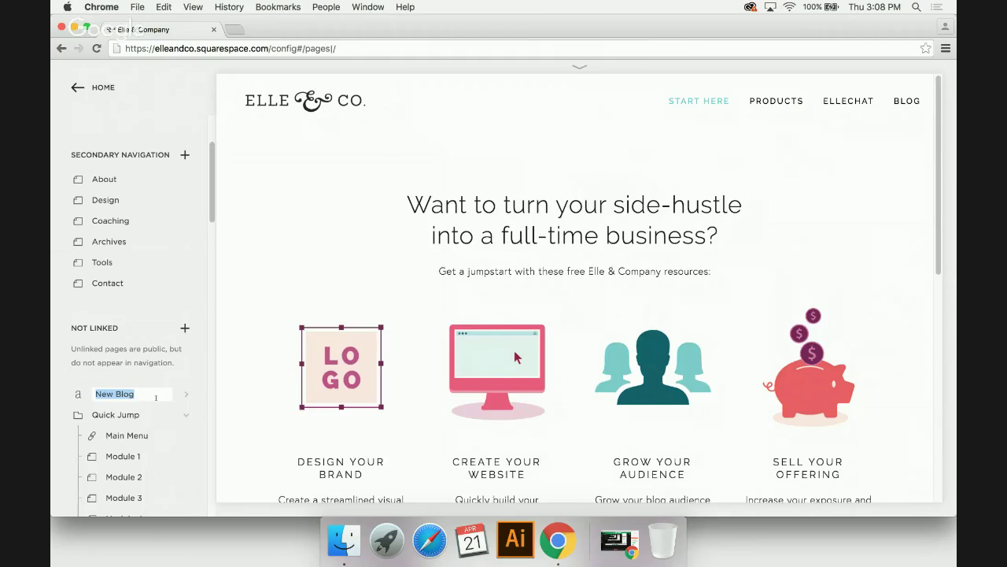
text(Demo Blog)
key(Return)
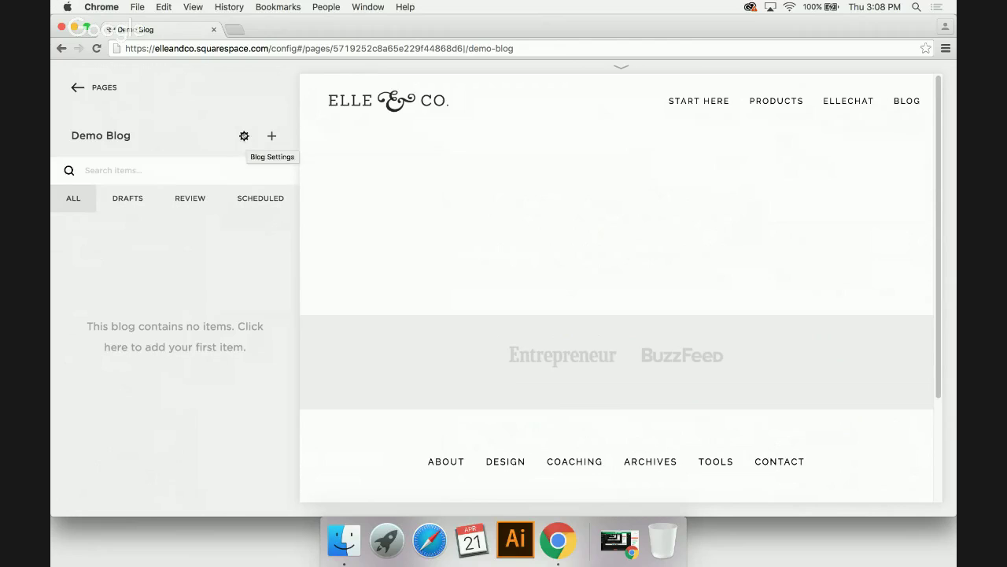
- Open the Demo Blog's settings and set the posts per page to 3
click(245, 137)
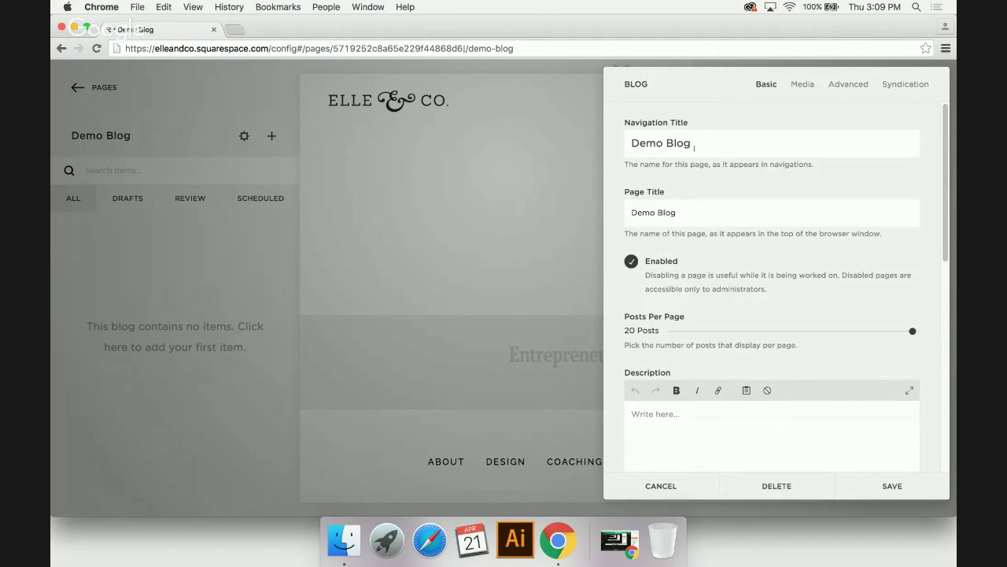
scroll(695, 147, down, 2)
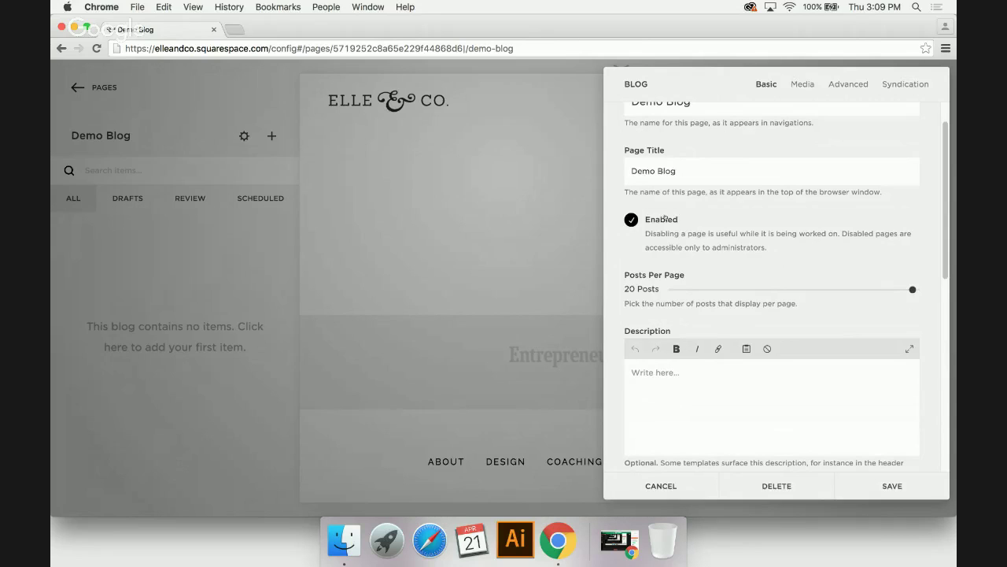
scroll(664, 218, down, 2)
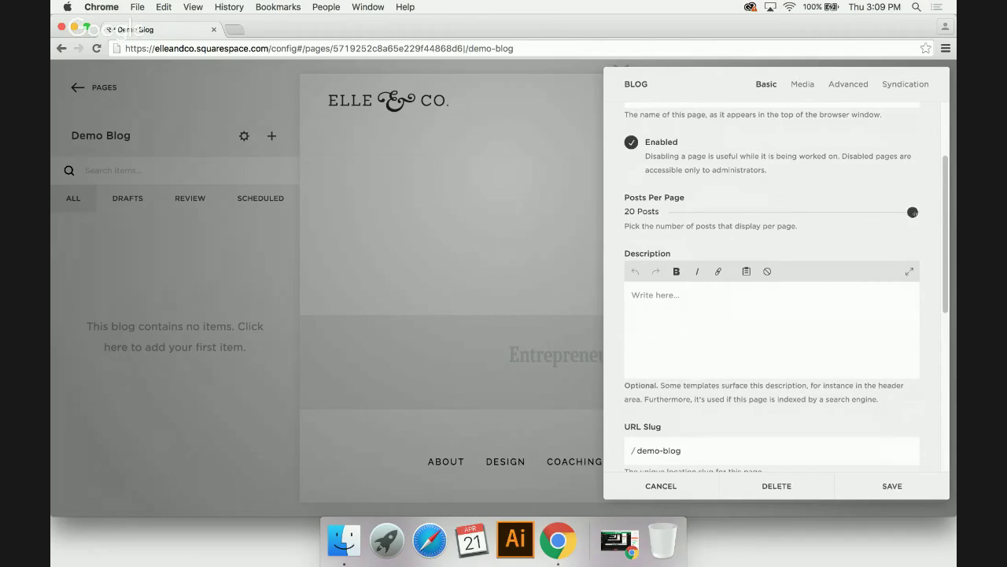
drag(913, 211, 703, 211)
- Examine the remaining basic blog settings: description, URL slug, password, post by email address, Quickpost bookmarklet and homepage control
scroll(690, 303, down, 1)
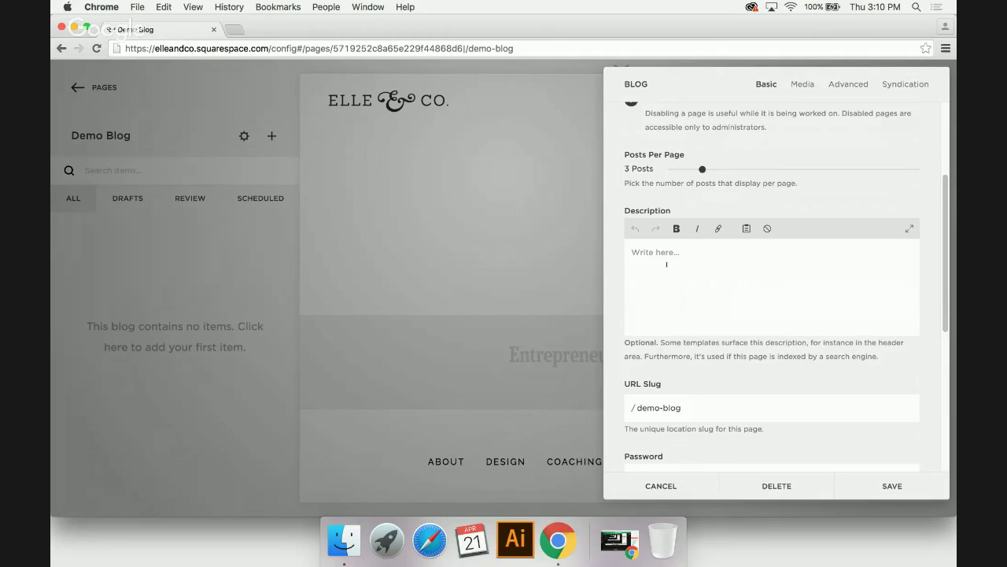
scroll(666, 264, down, 2)
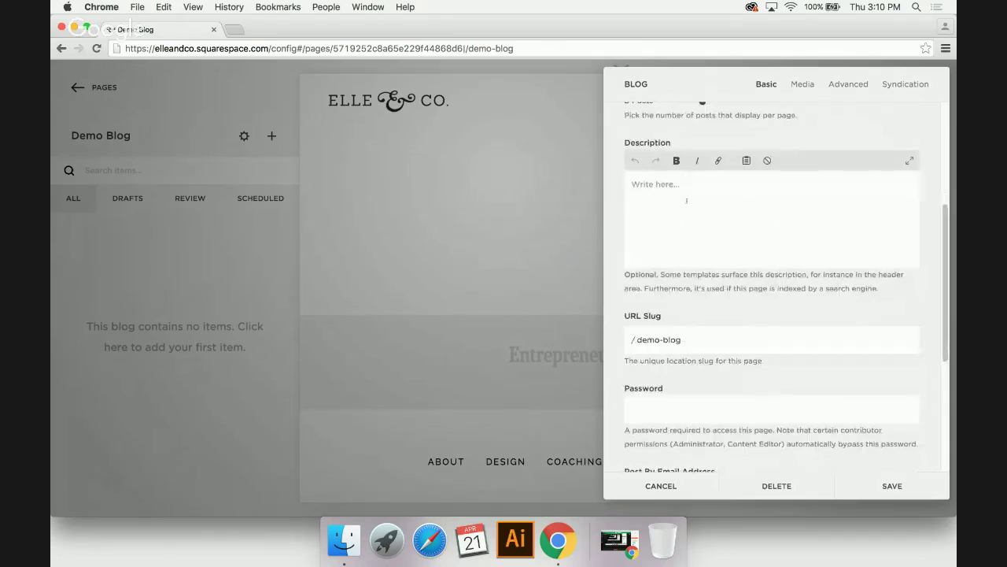
scroll(686, 201, down, 2)
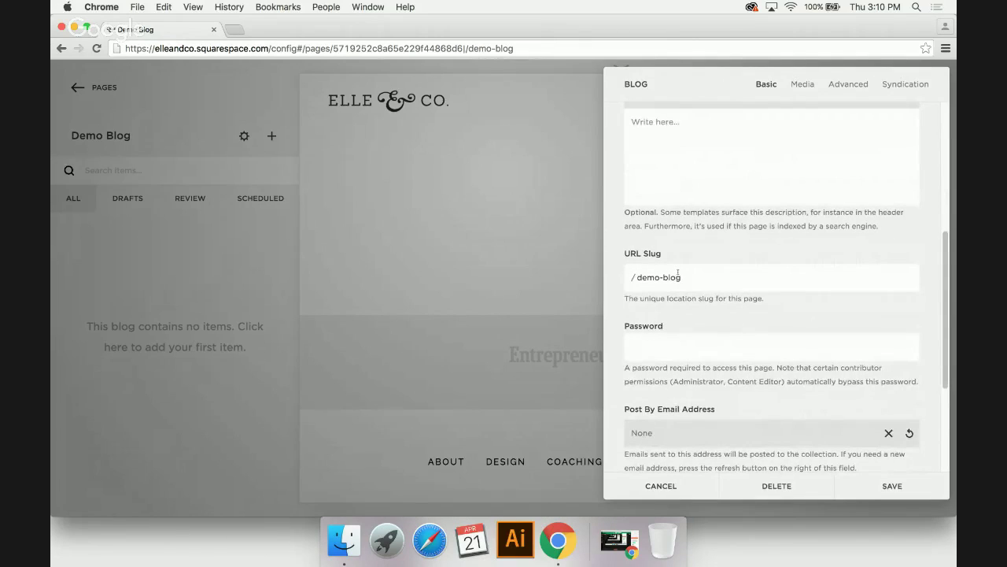
scroll(676, 272, down, 1)
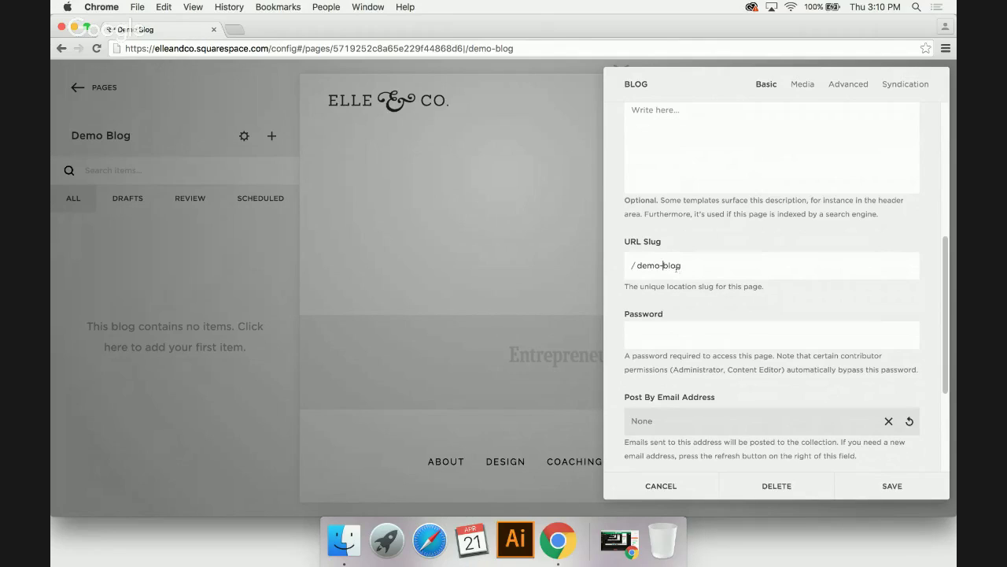
scroll(685, 269, down, 3)
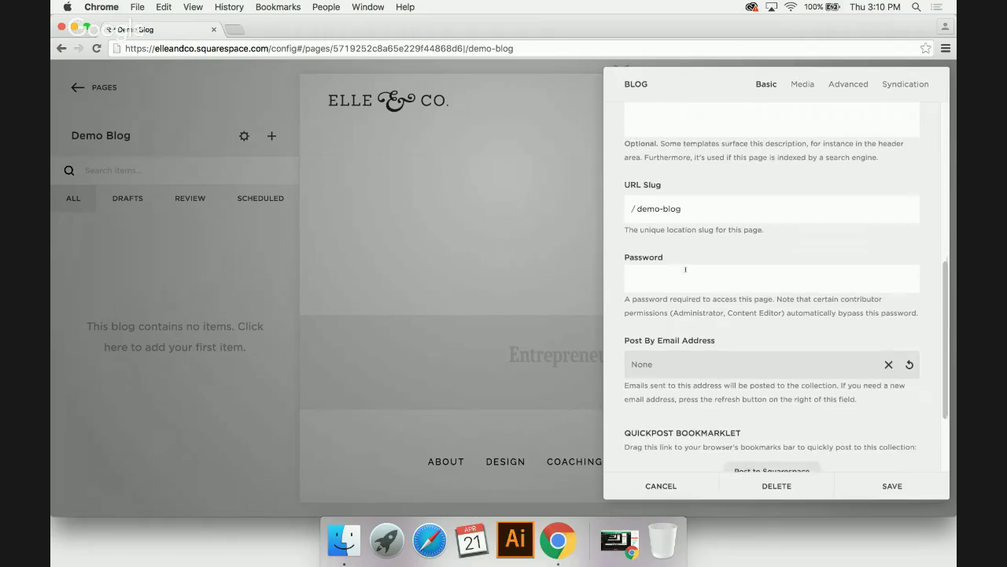
click(685, 270)
scroll(686, 270, down, 2)
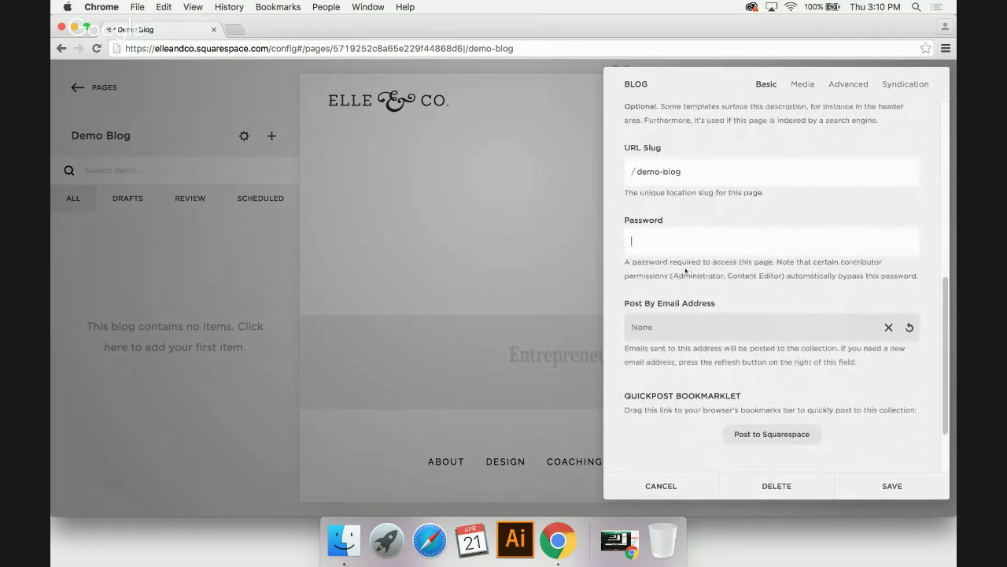
scroll(686, 270, down, 1)
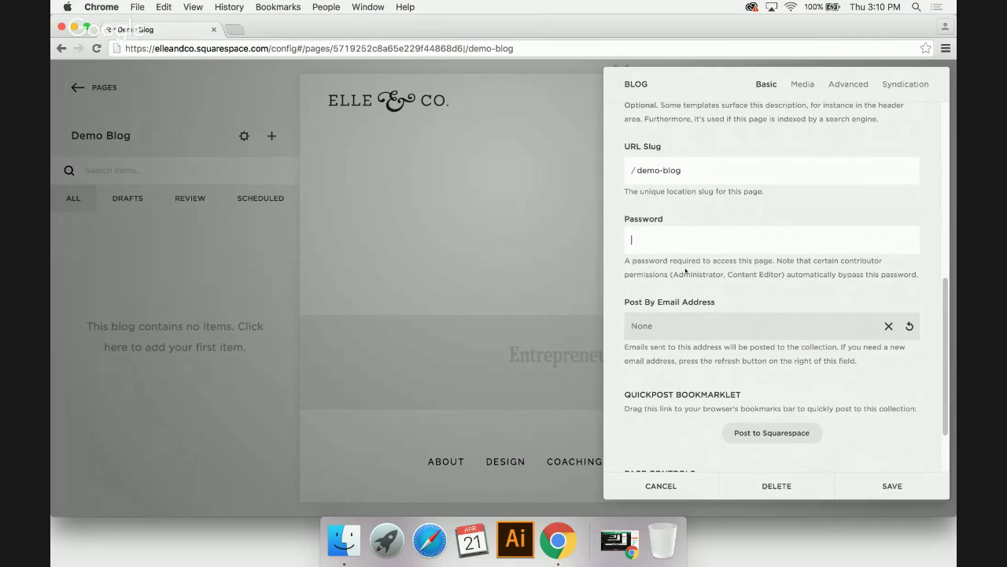
scroll(686, 271, down, 2)
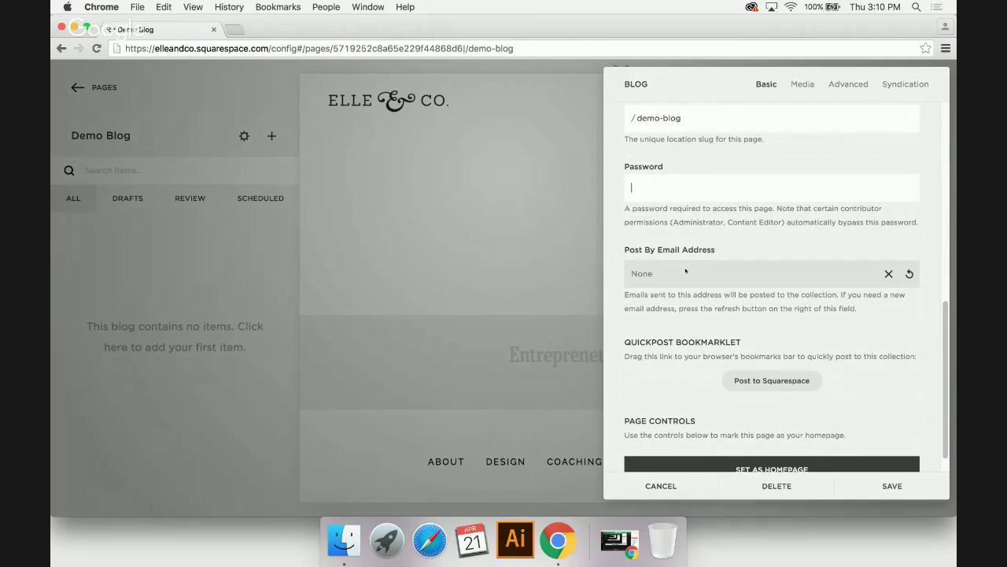
scroll(686, 270, down, 1)
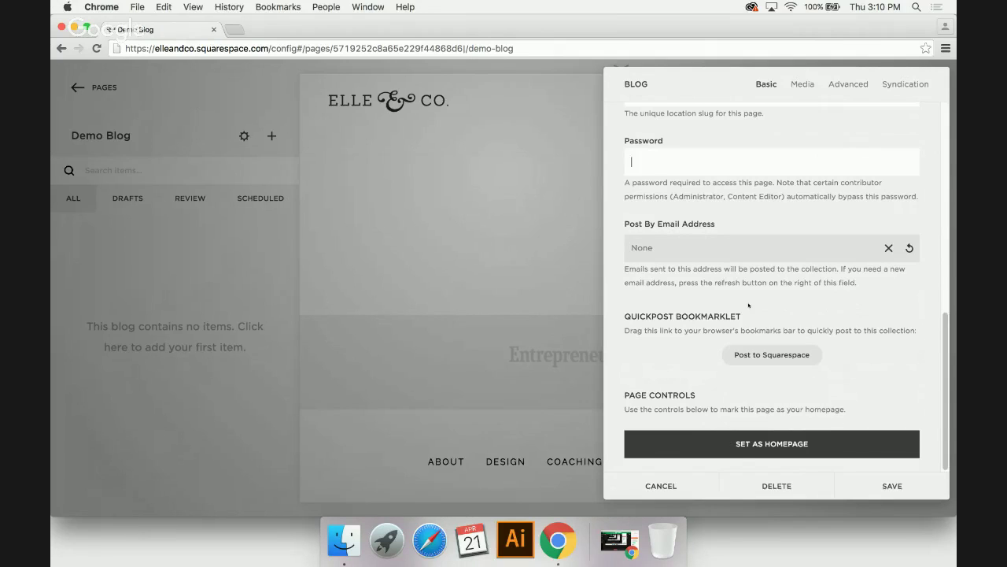
scroll(762, 219, up, 10)
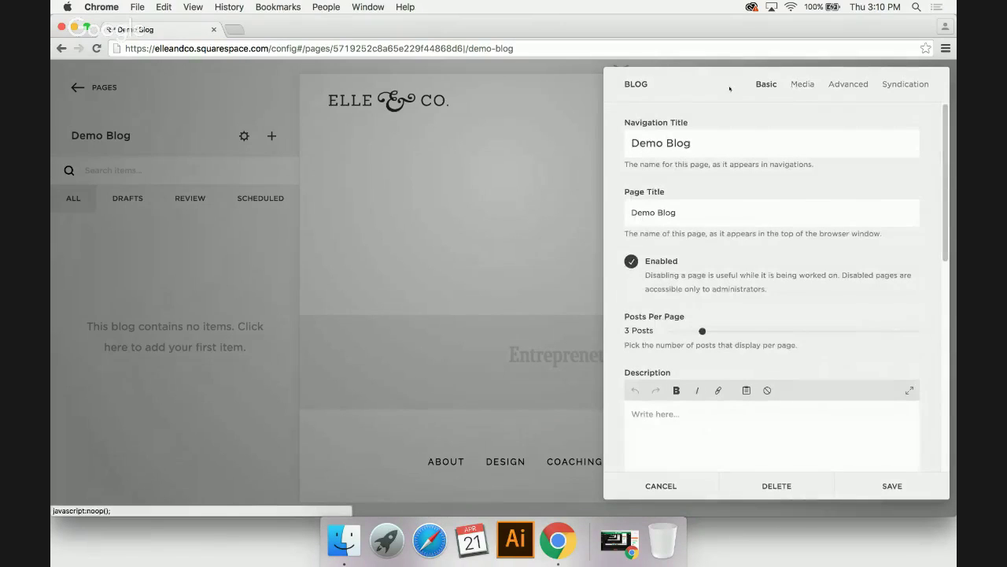
- Look at the Demo Blog's Media and Advanced settings and close the blog settings
click(790, 90)
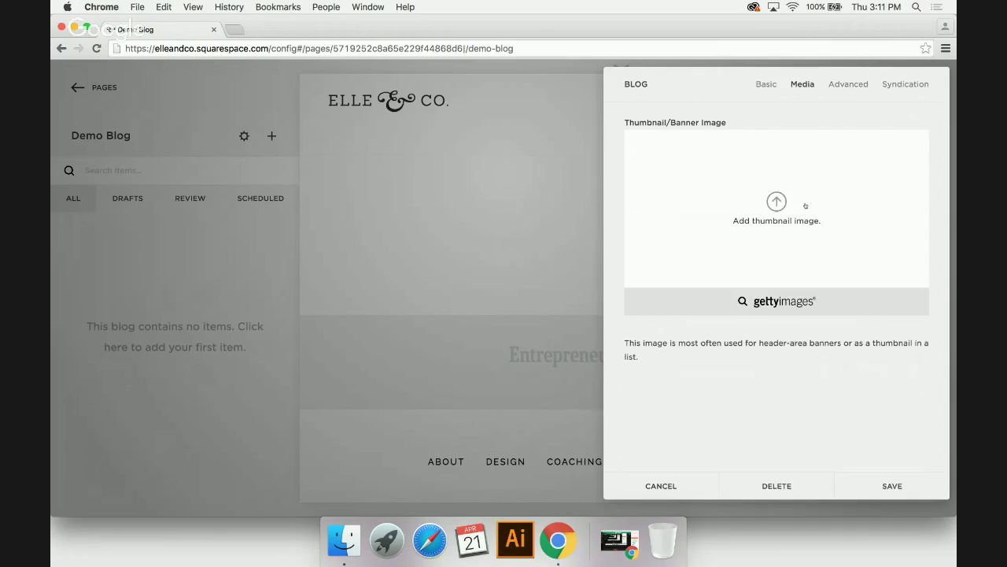
click(842, 78)
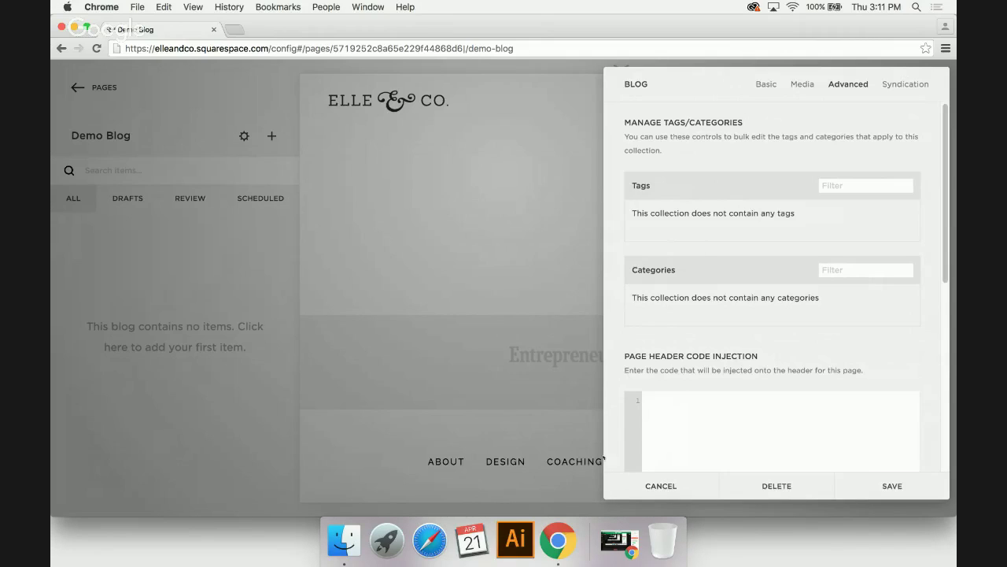
click(628, 486)
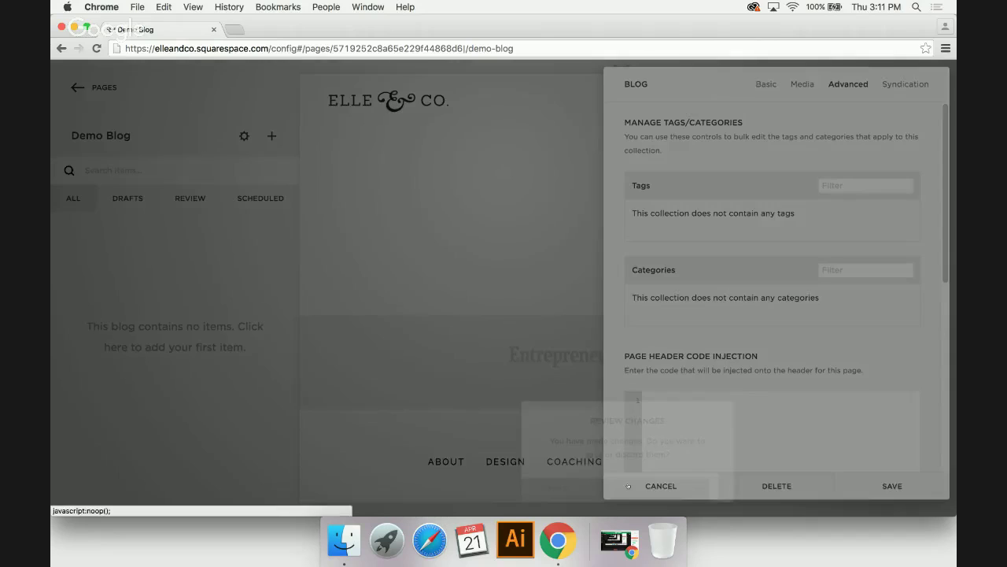
click(628, 488)
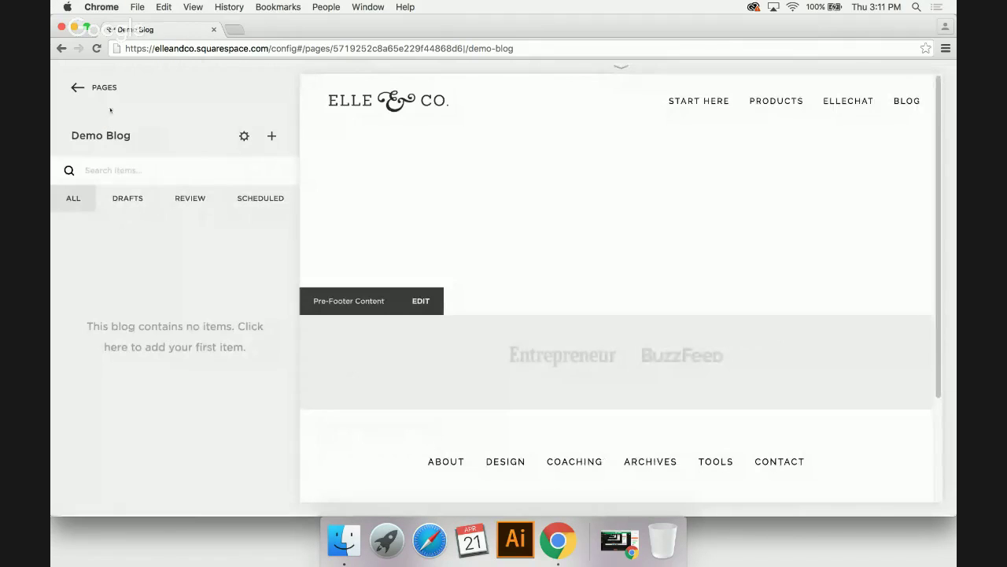
- Return to the page list and delete the Demo Blog page
click(95, 87)
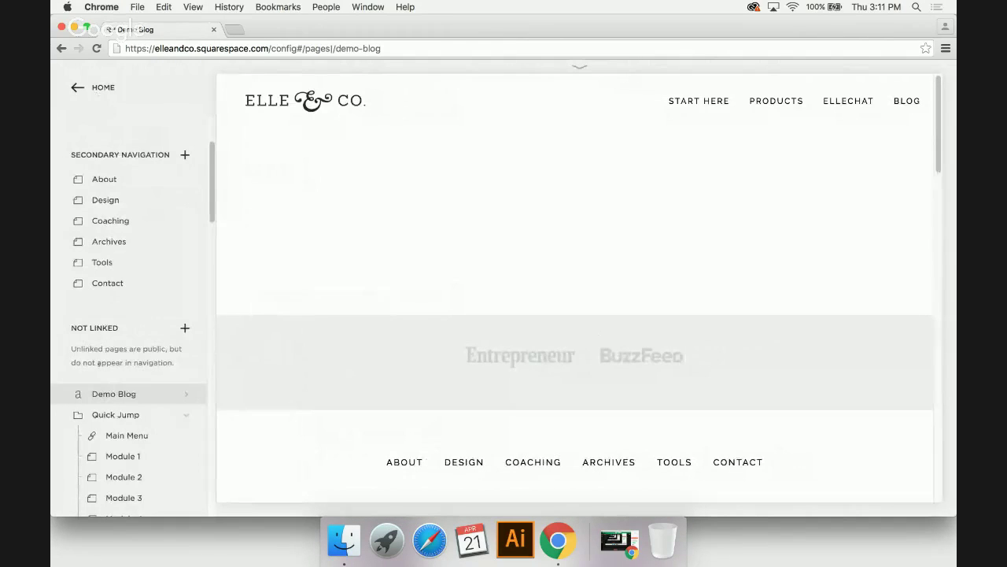
click(63, 395)
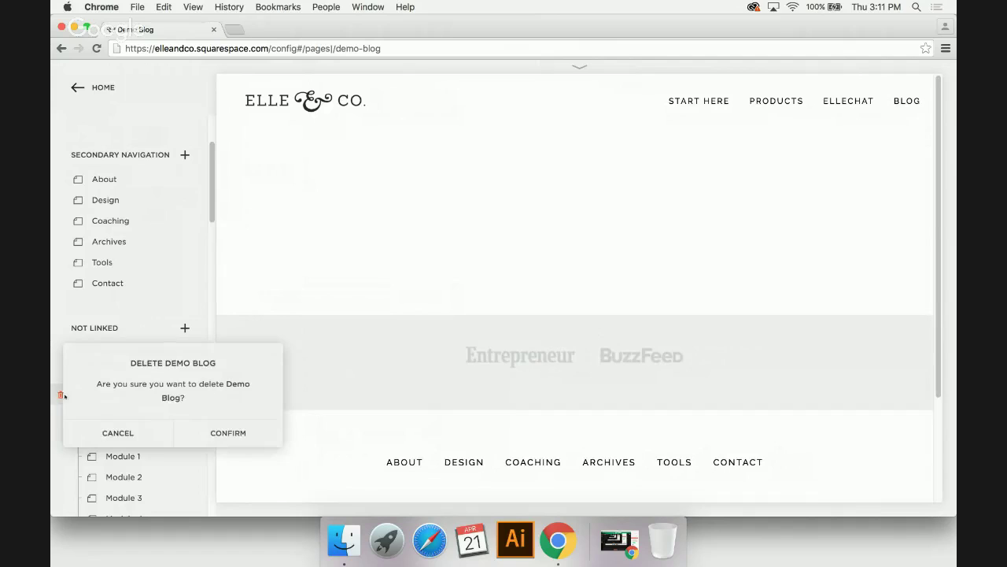
click(203, 431)
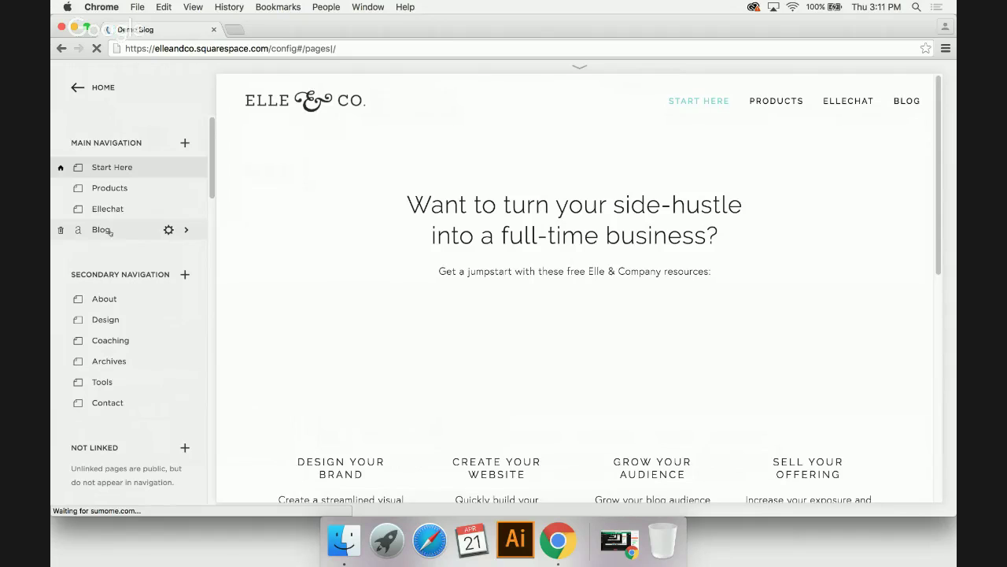
- Open the existing Blog's advanced settings and examine its lists of tags and categories
click(103, 230)
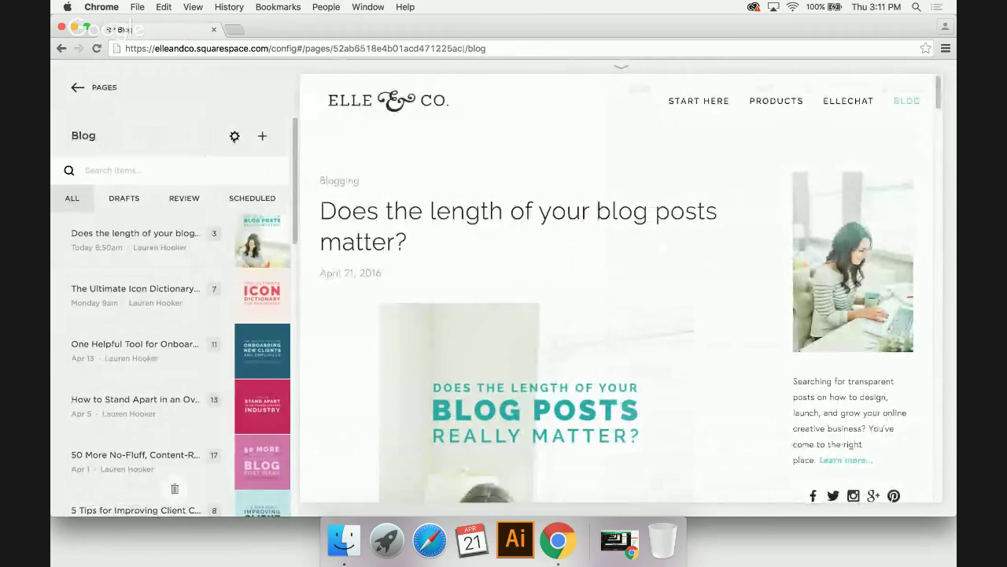
click(234, 137)
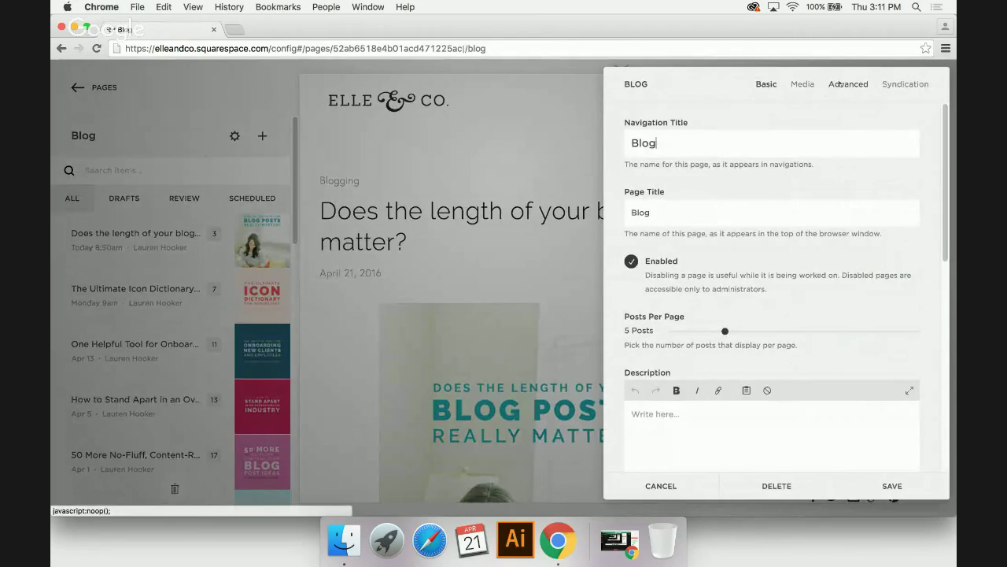
click(841, 84)
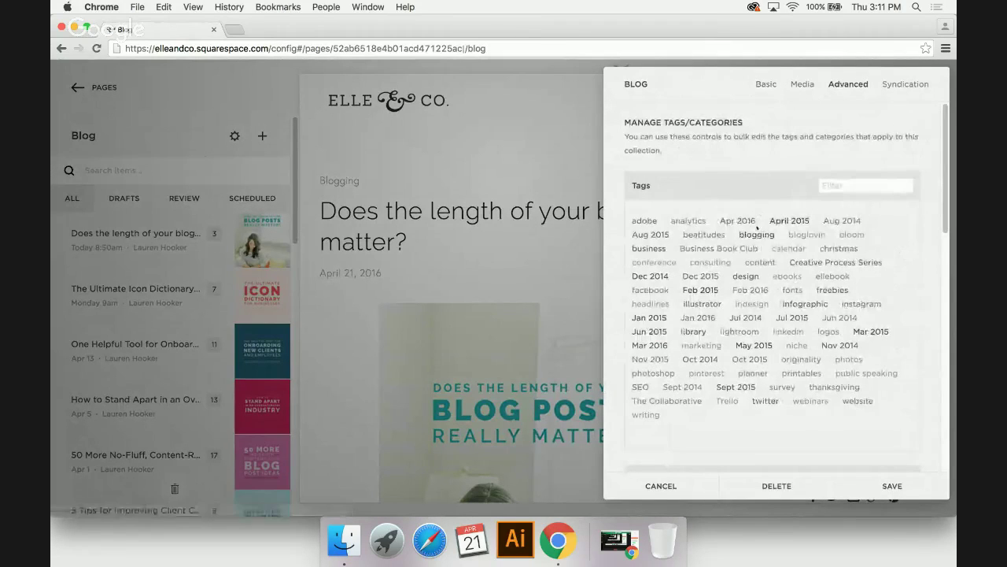
scroll(676, 194, down, 2)
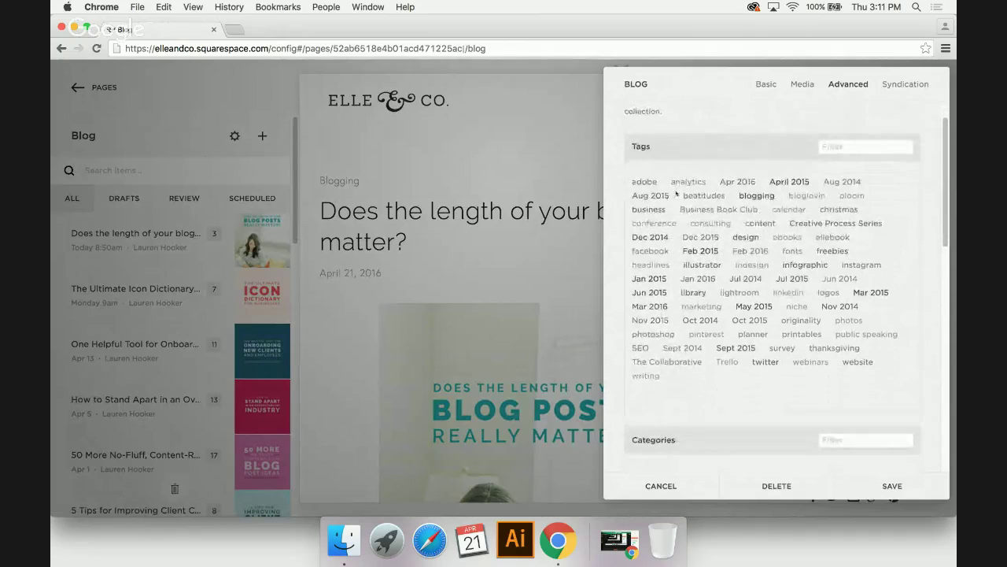
scroll(751, 282, down, 4)
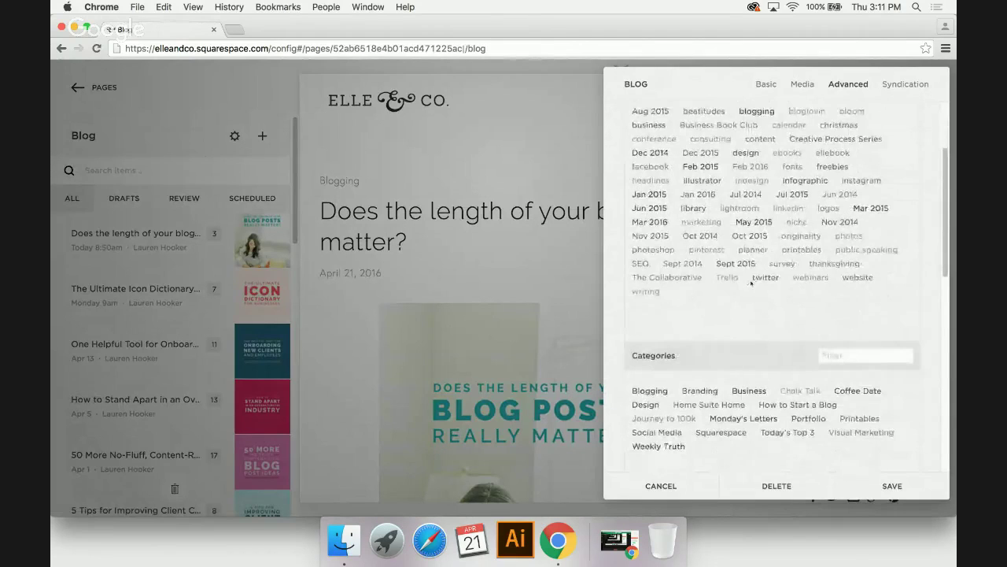
scroll(751, 283, down, 3)
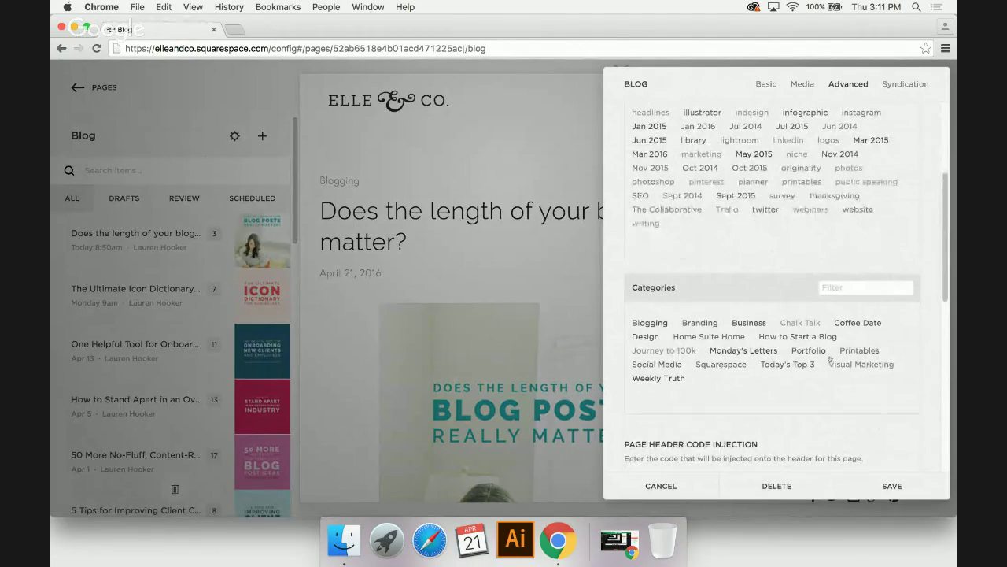
scroll(814, 401, up, 5)
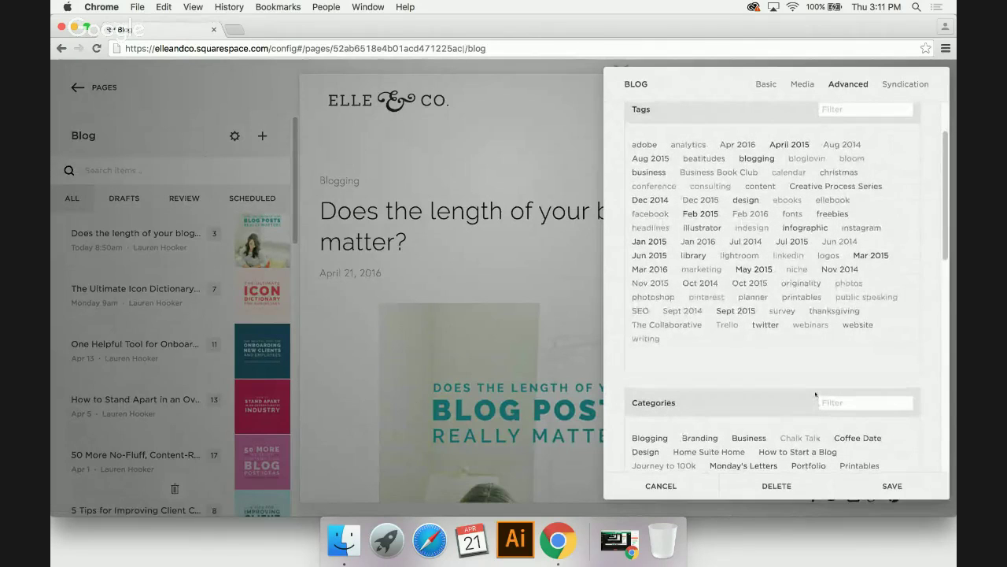
scroll(816, 398, down, 1)
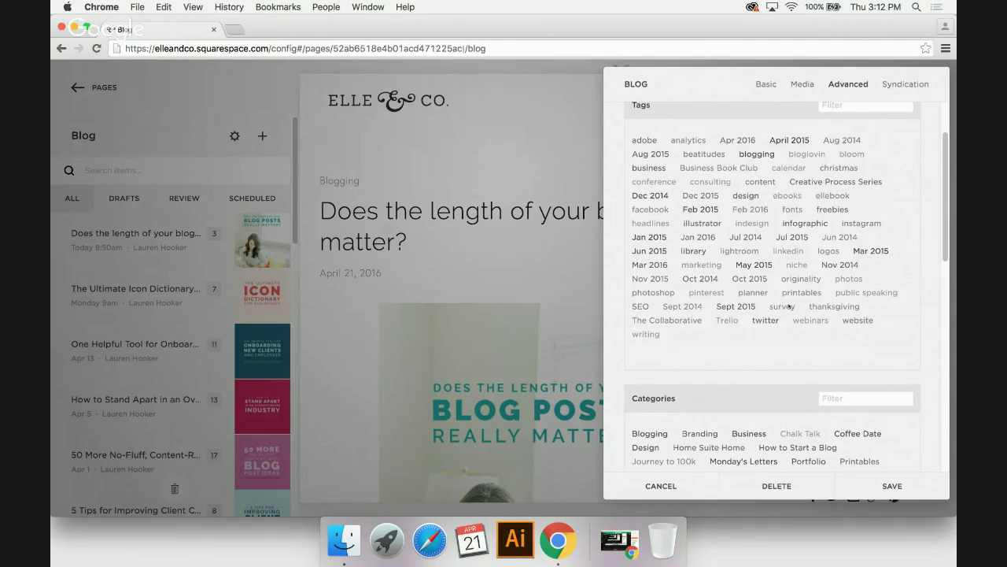
- Remove the "beatitudes" tag from the blog and confirm the removal
click(704, 155)
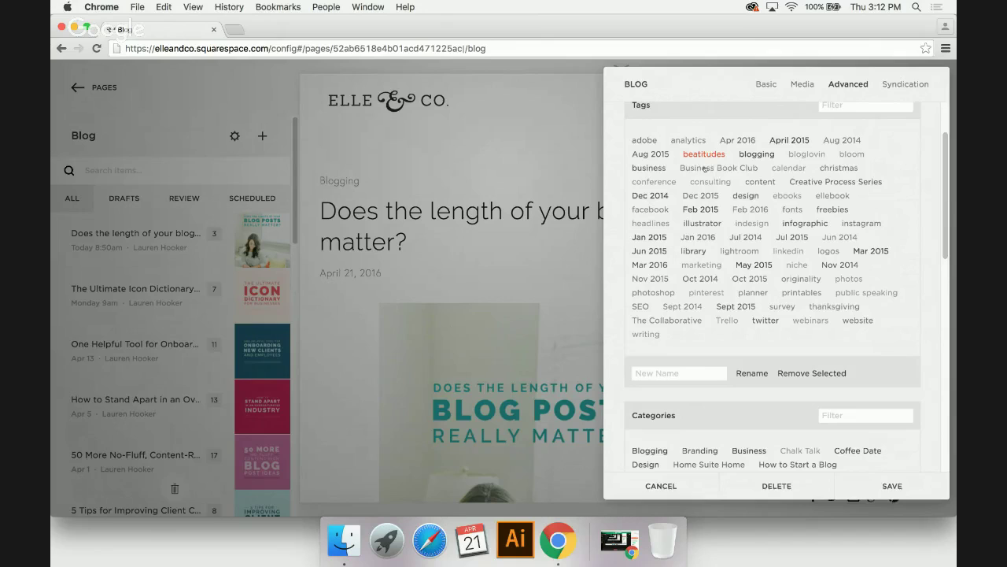
scroll(677, 349, up, 1)
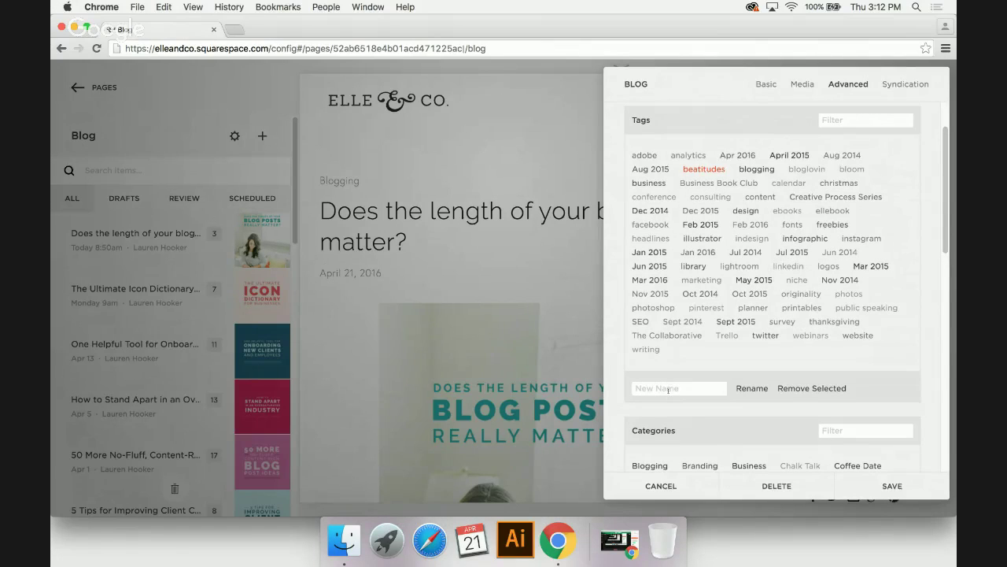
click(787, 388)
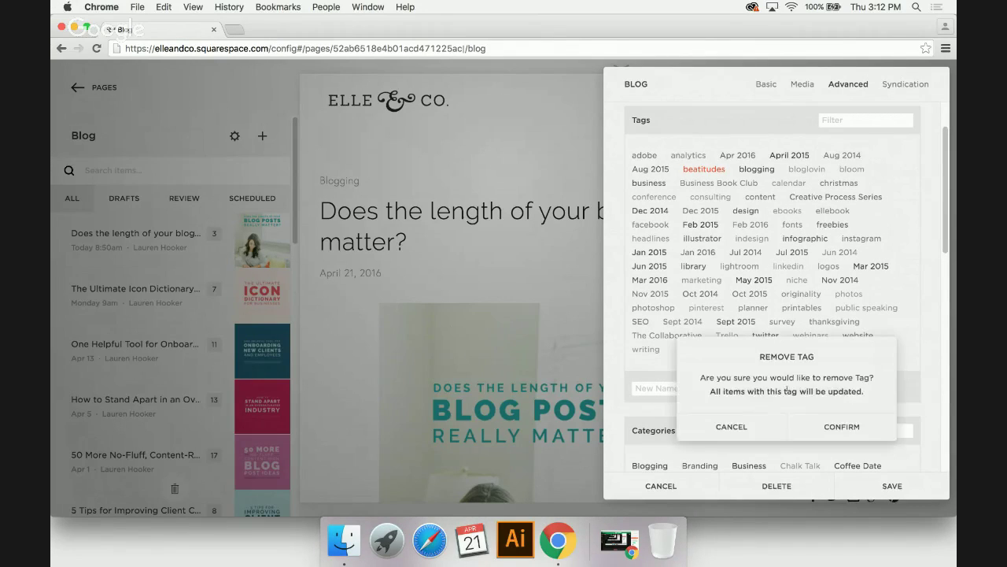
click(824, 428)
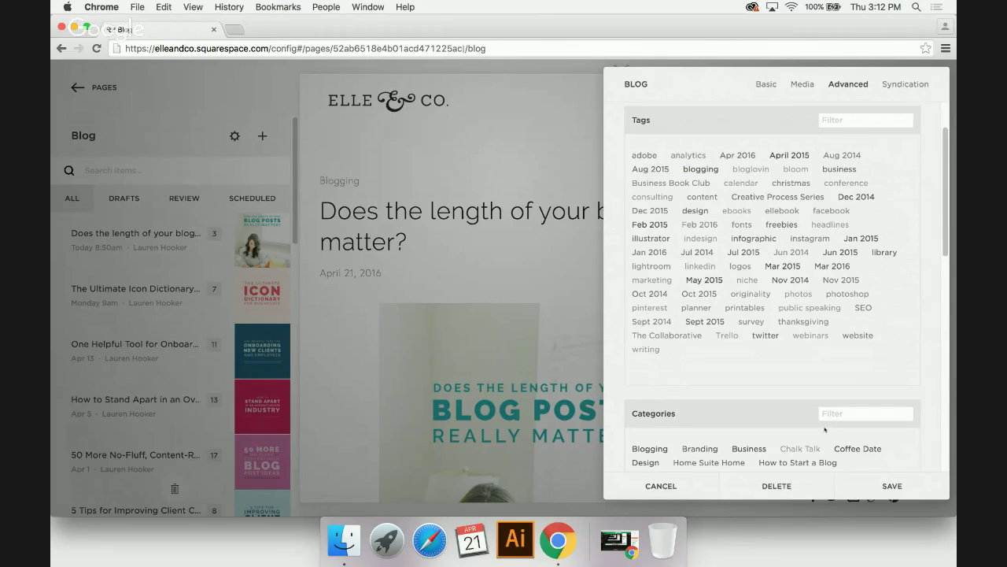
- Select the "Feb 2016" and "fonts" tags to view the merge and remove options, and clear the selection
click(706, 224)
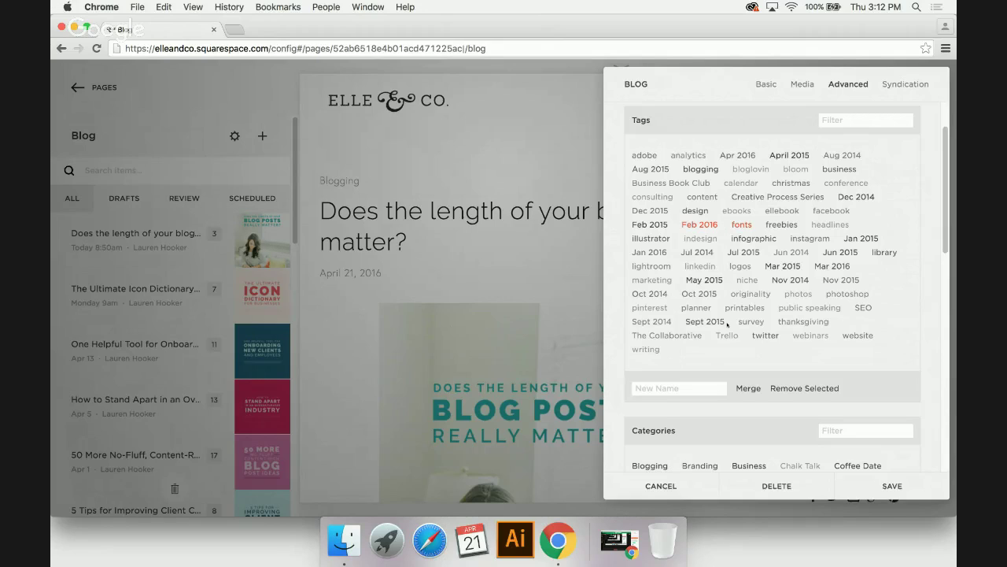
click(740, 226)
click(707, 226)
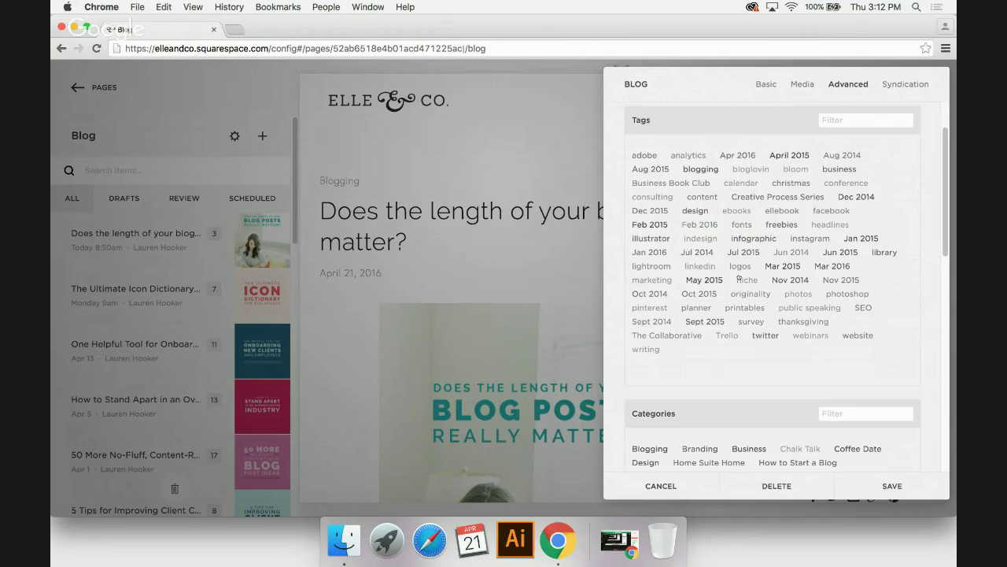
- Select the "Squarespace" and "Today's Top 3" categories to view their merge and remove options, and deselect both
scroll(739, 277, down, 2)
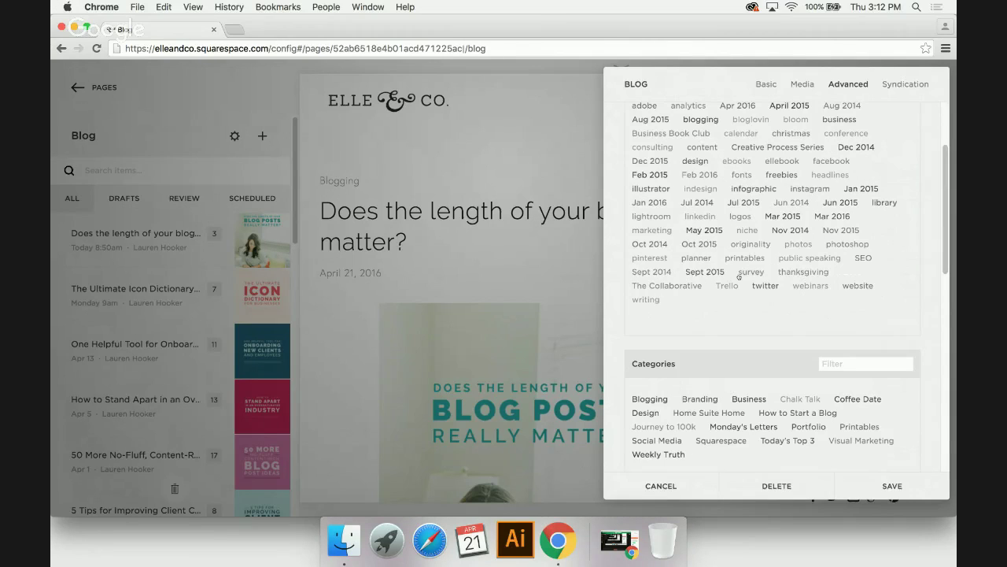
scroll(739, 277, down, 1)
scroll(739, 277, down, 4)
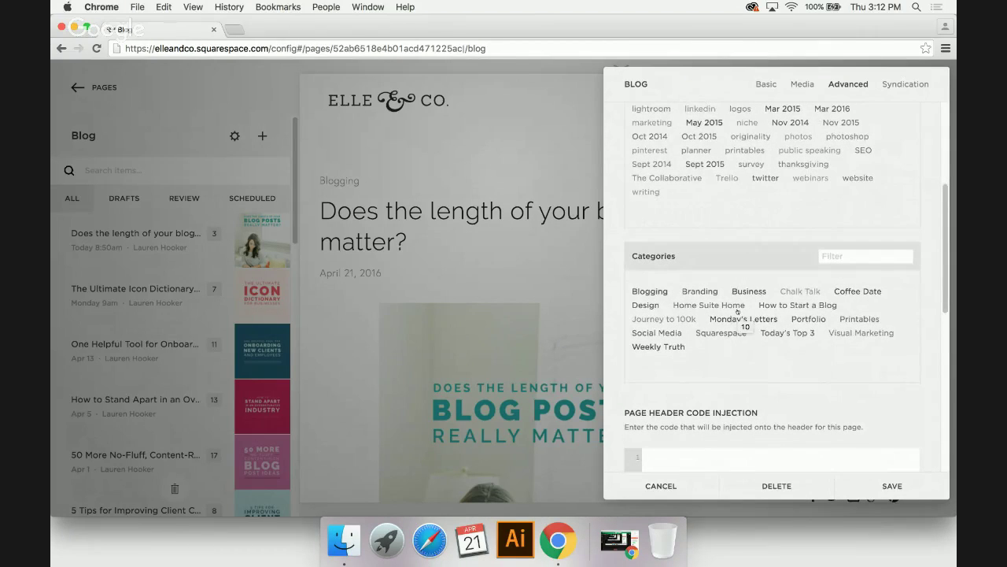
click(734, 333)
click(776, 333)
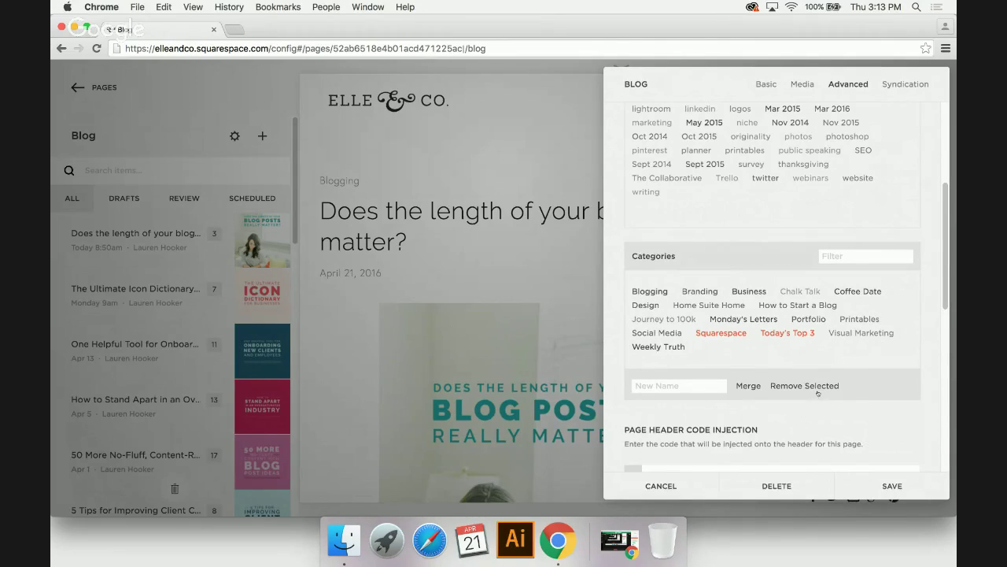
click(788, 333)
click(719, 333)
- Look at the page header code injection and syndication settings, and close the blog settings without saving
scroll(717, 335, down, 3)
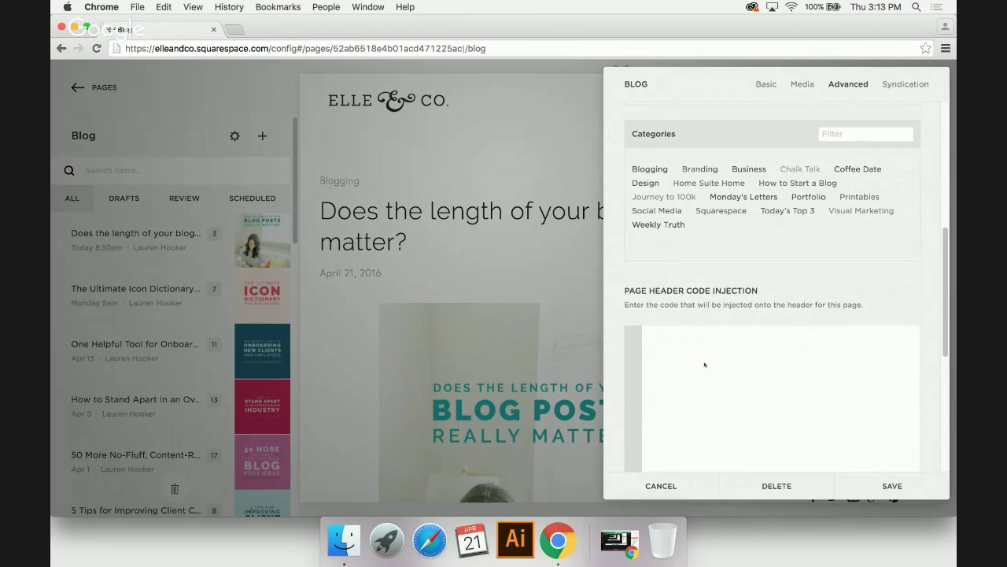
click(778, 372)
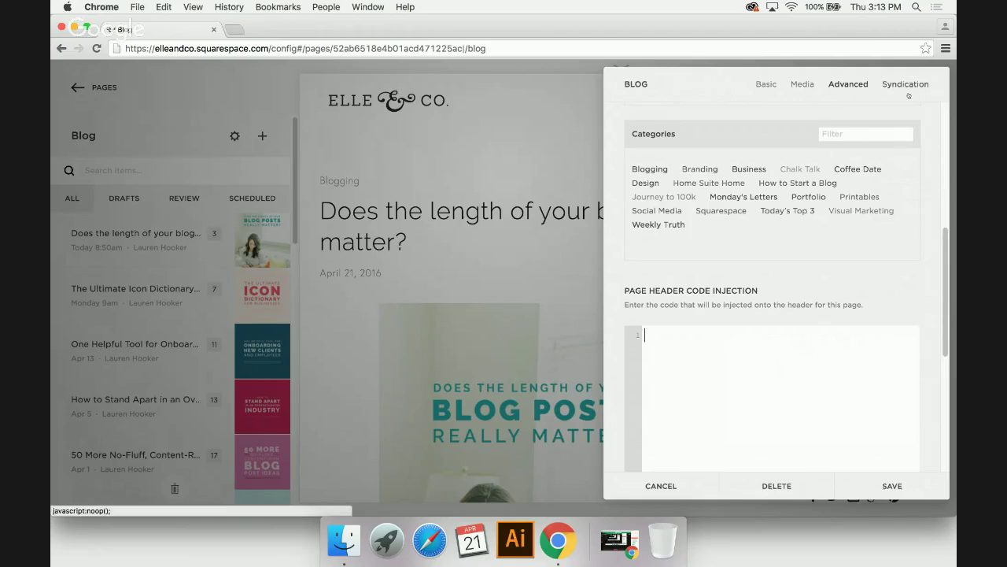
click(909, 95)
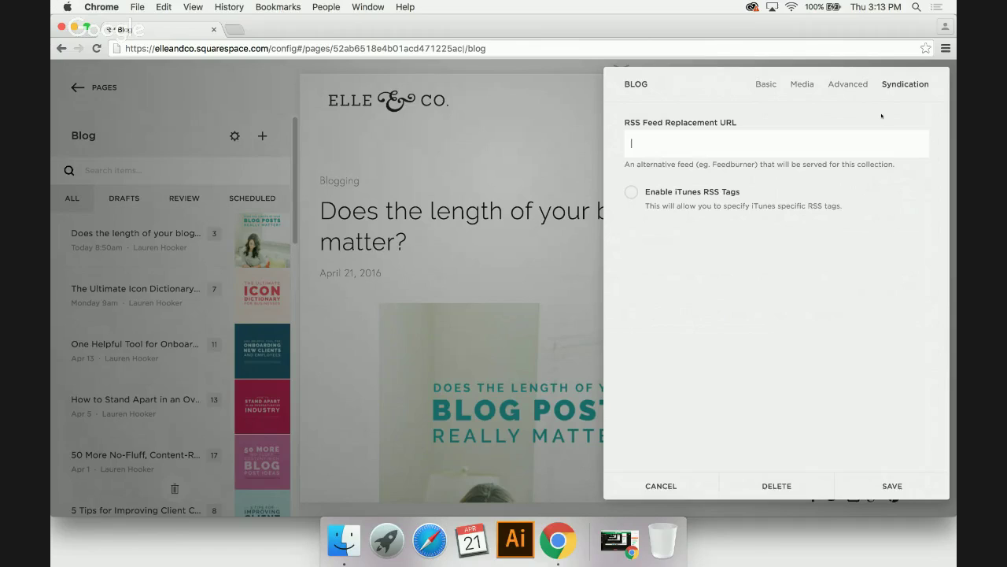
click(757, 85)
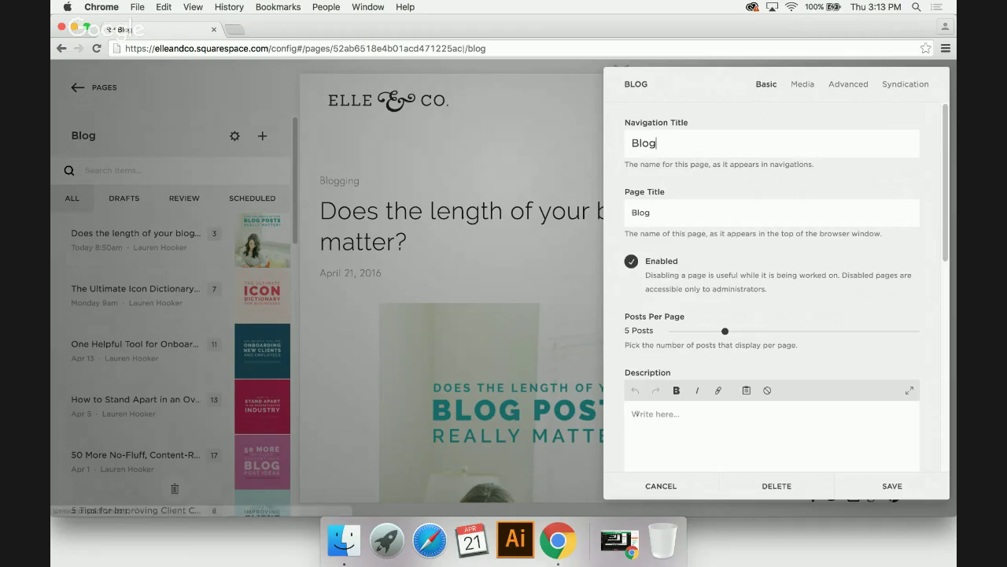
click(639, 482)
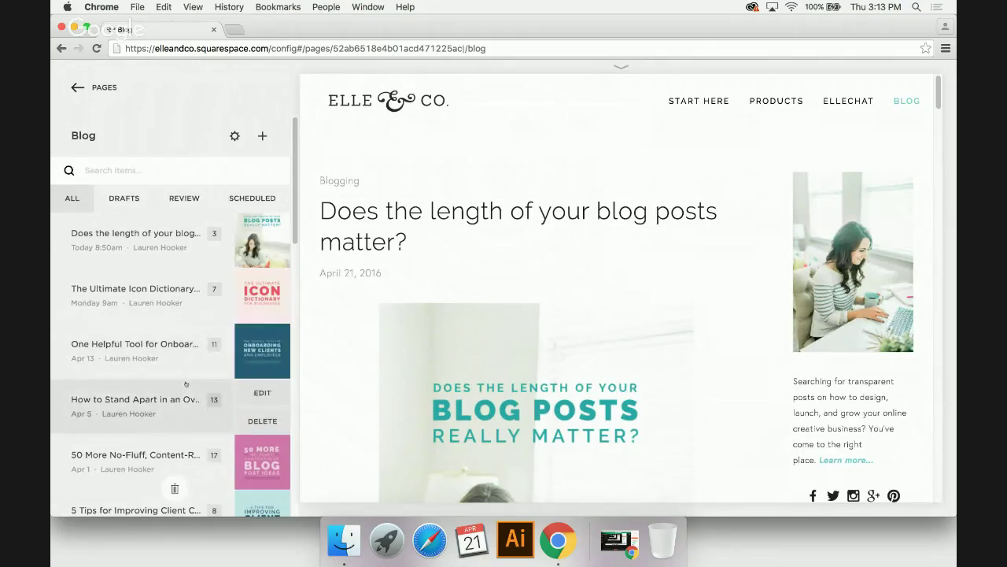
- View the blog's draft, review and scheduled post lists and return to the list of all posts
click(124, 200)
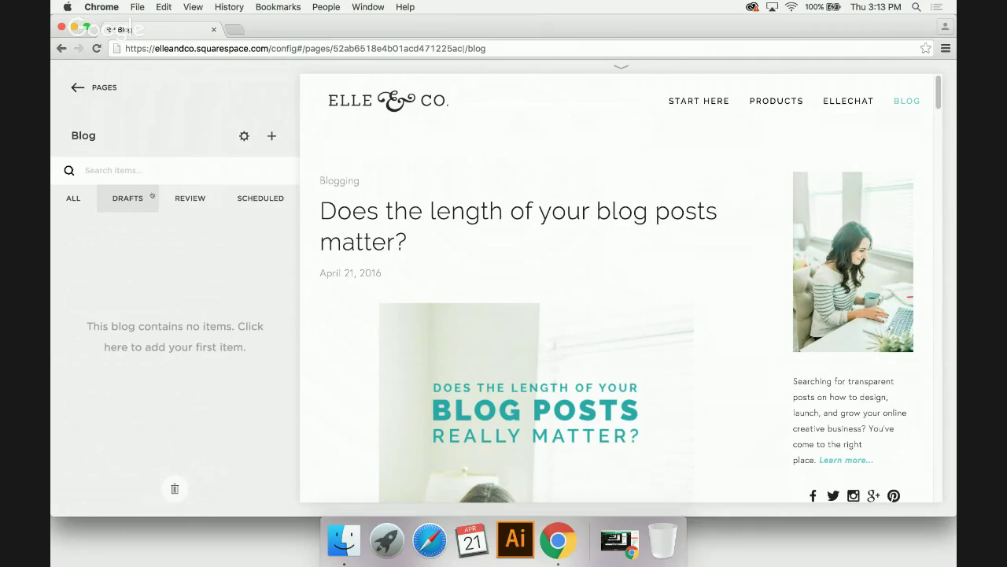
click(192, 203)
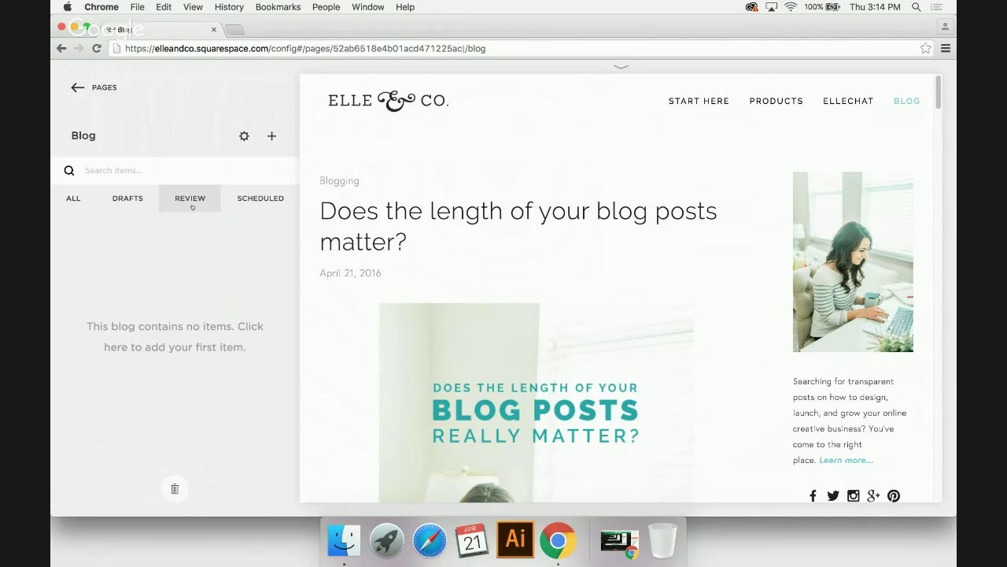
click(244, 199)
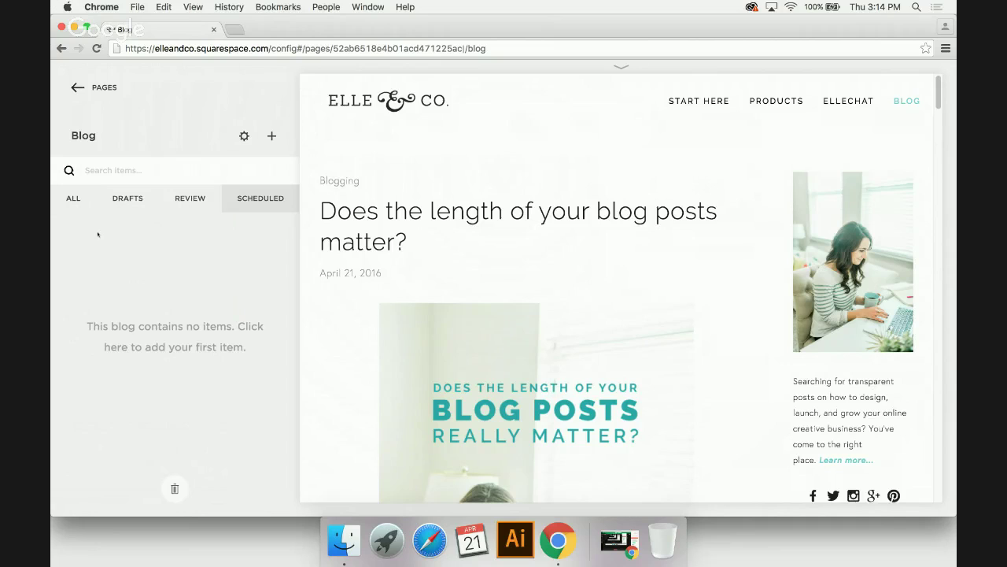
click(73, 200)
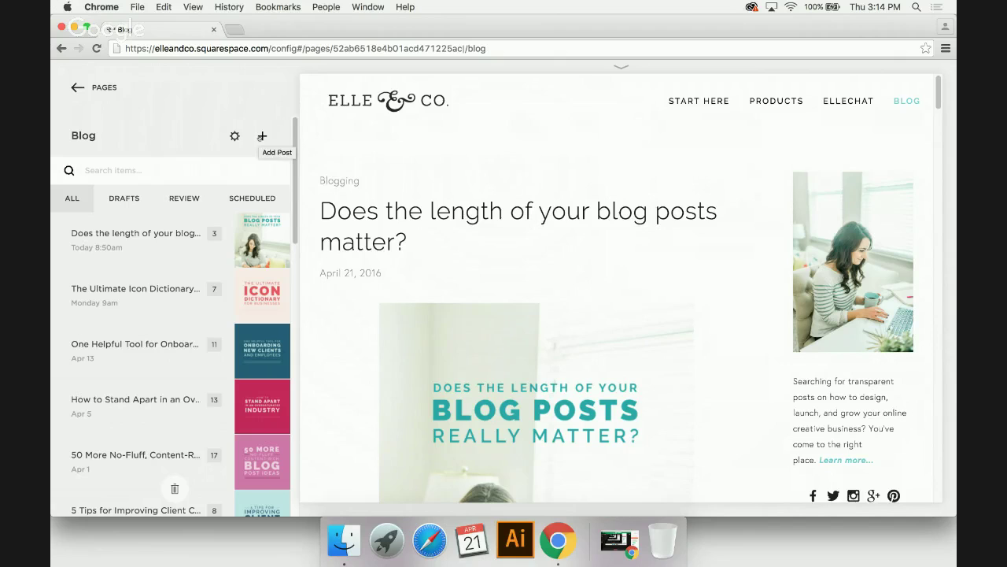
- Add a new blog post titled "Sample Post" and place the cursor in its body
click(262, 136)
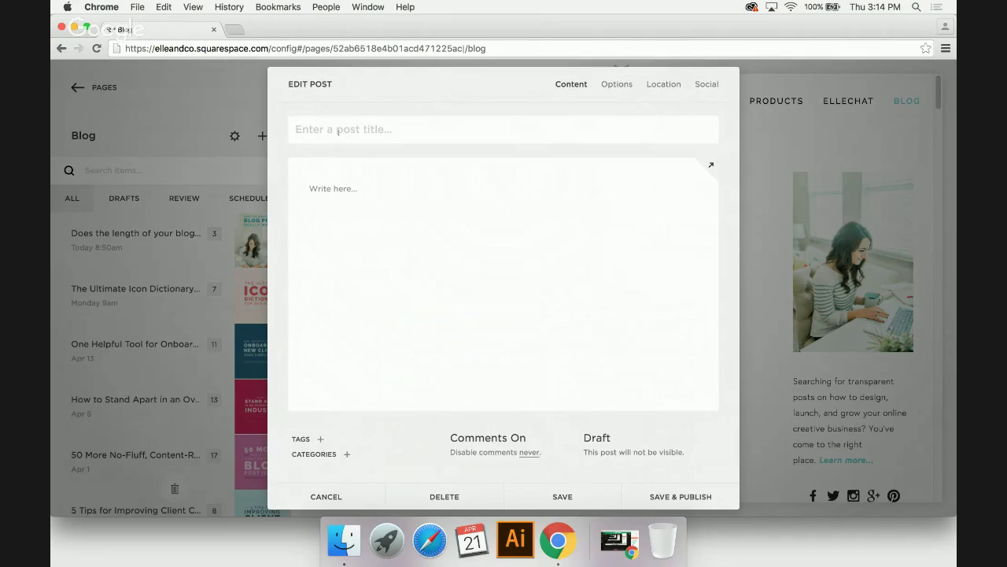
text(Sample Post)
mouse_move(336, 174)
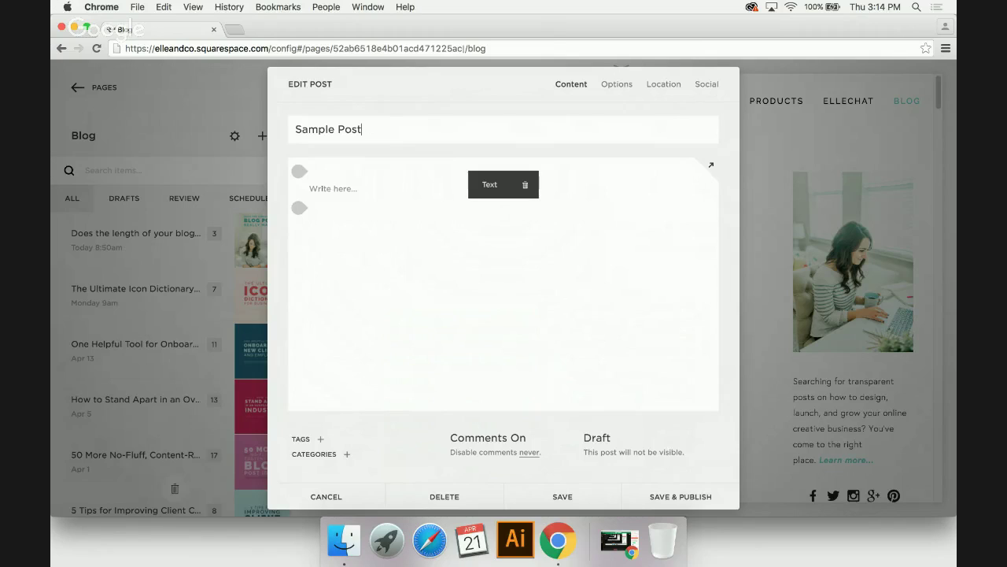
click(323, 189)
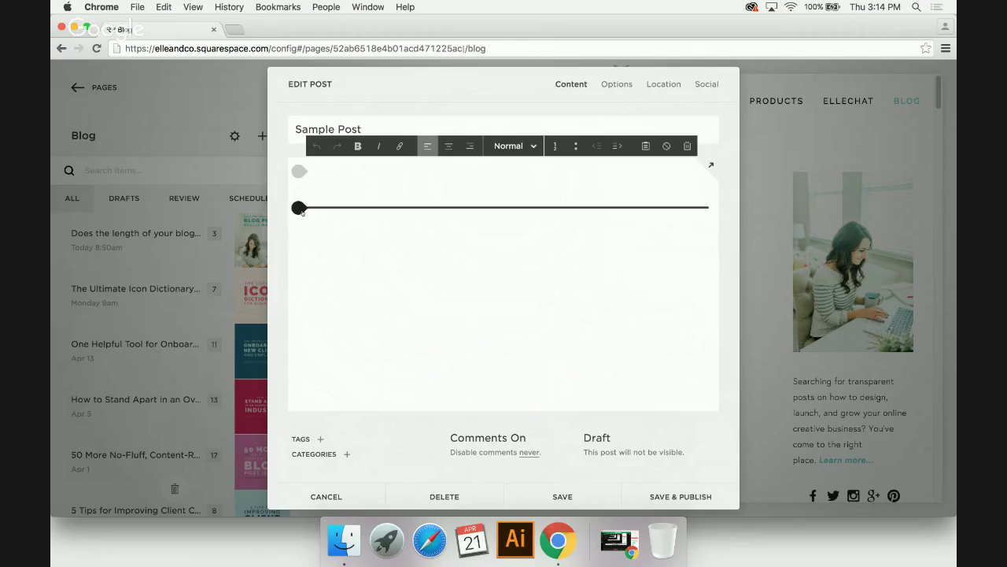
- In a new browser tab, search Google for "lorem ipsum bacon" and open the Bacon Ipsum generator
click(234, 29)
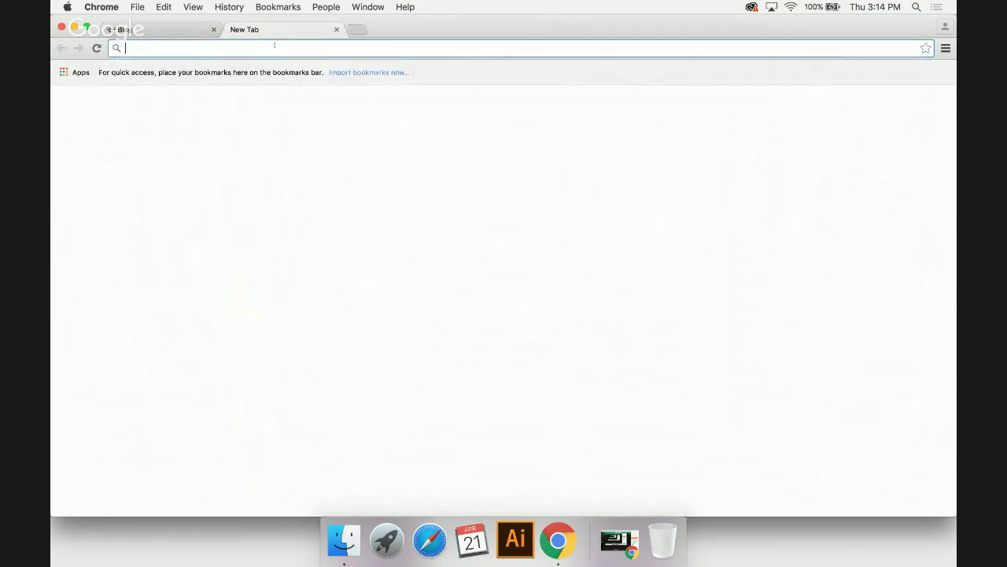
text(lorem ipsu)
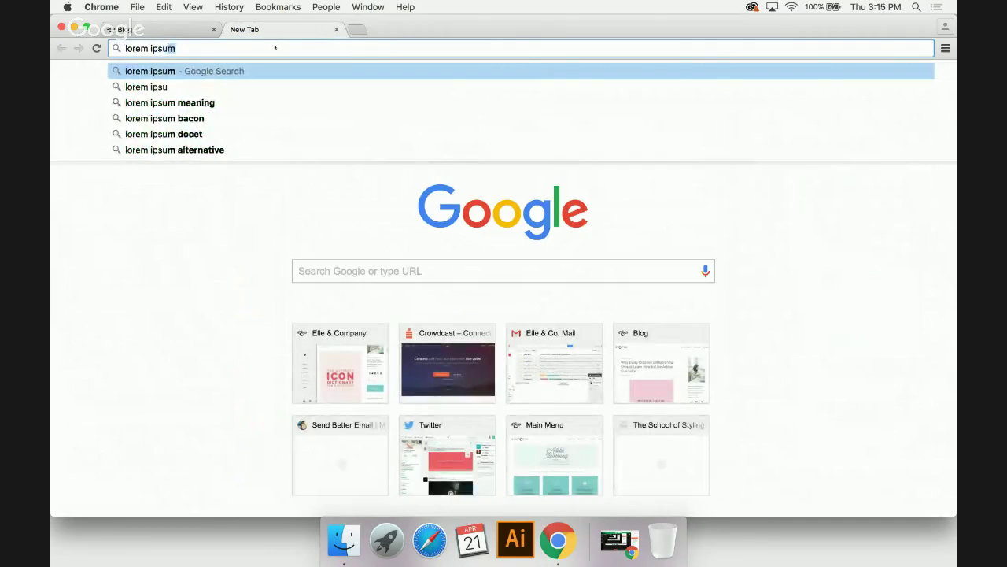
text(m)
click(243, 102)
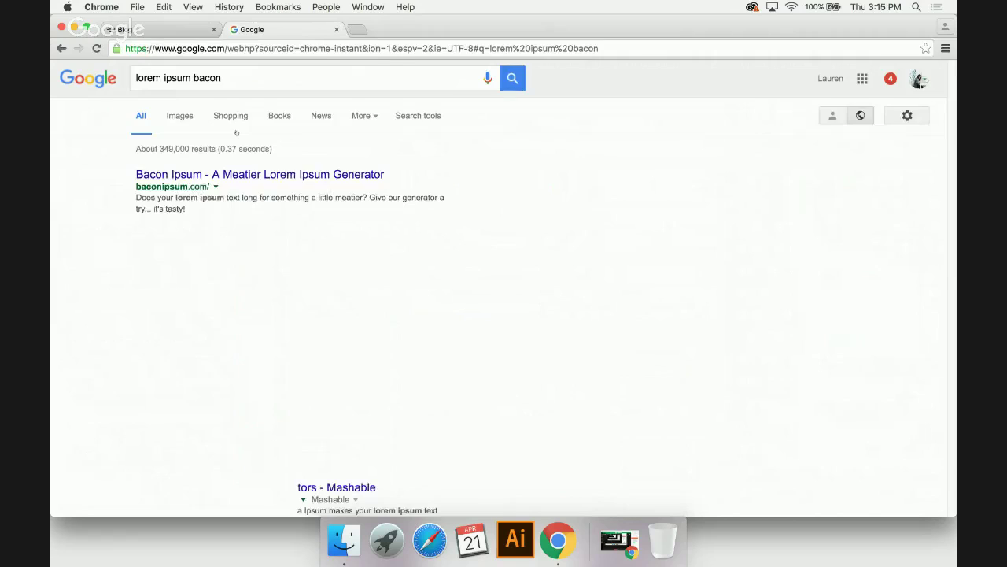
click(252, 174)
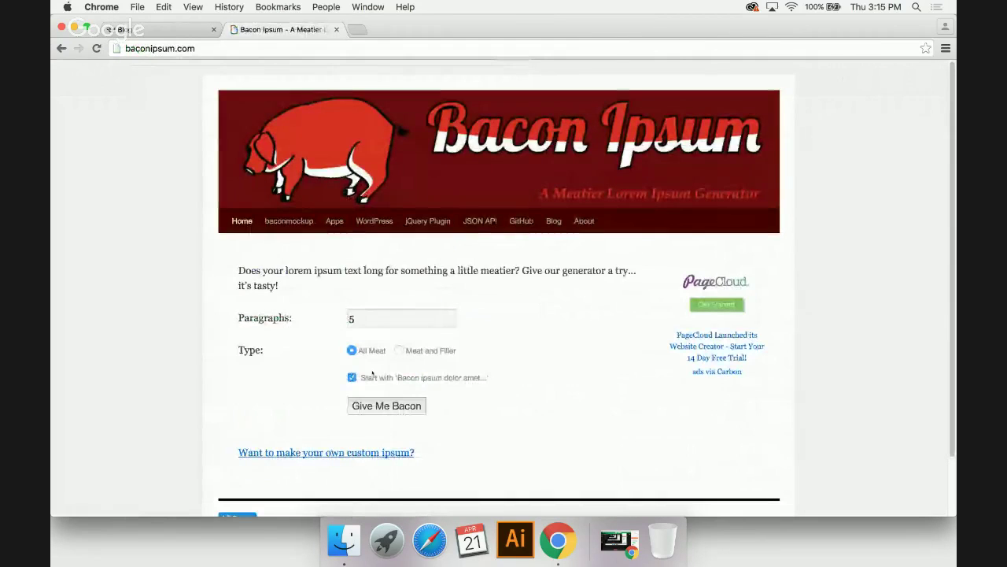
- Generate five paragraphs of all-meat placeholder text and copy the first two paragraphs
click(379, 403)
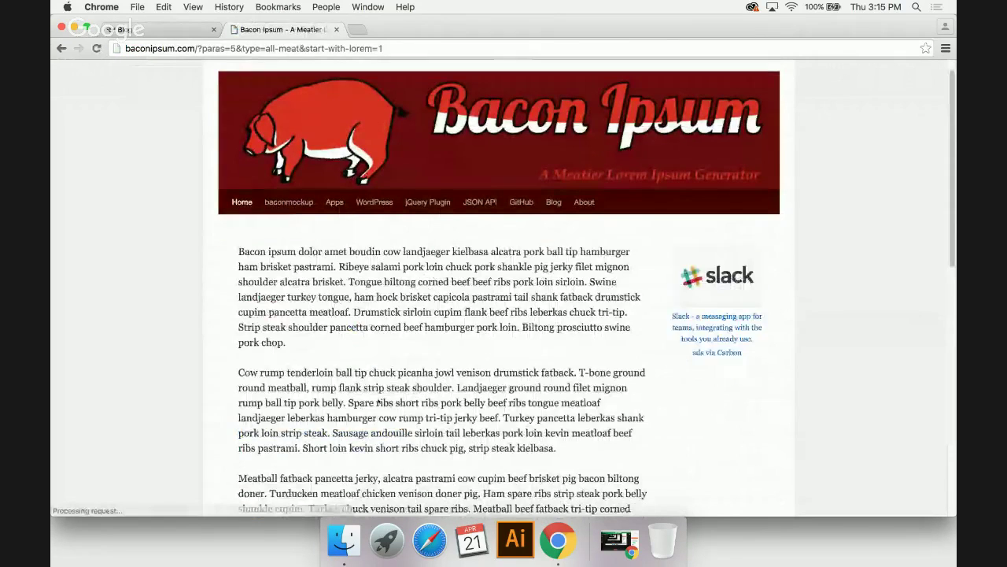
scroll(379, 403, down, 3)
drag(578, 356, 227, 157)
key(super+c)
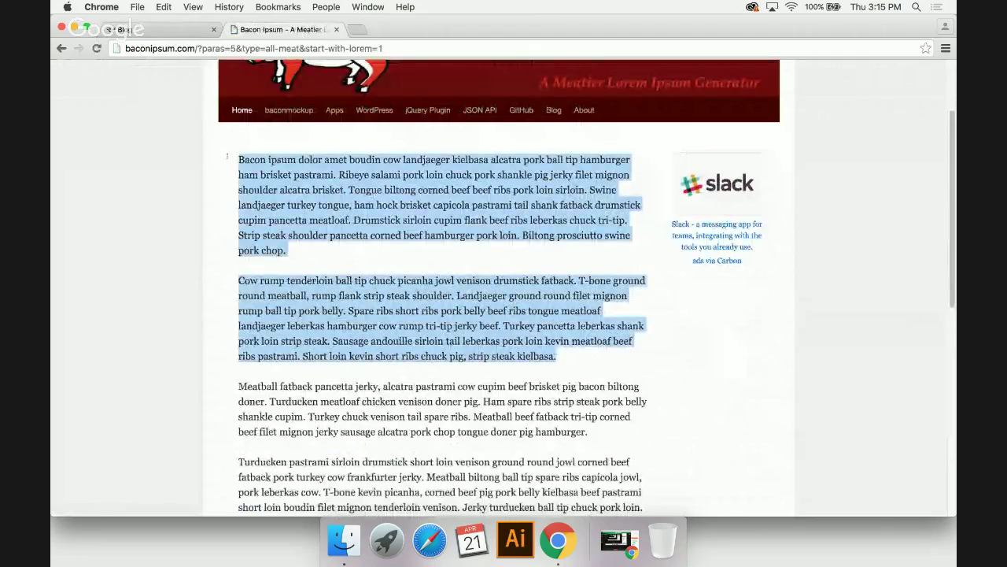
- Switch back to the Squarespace tab and paste the two copied placeholder paragraphs into the body of the sample post
click(157, 29)
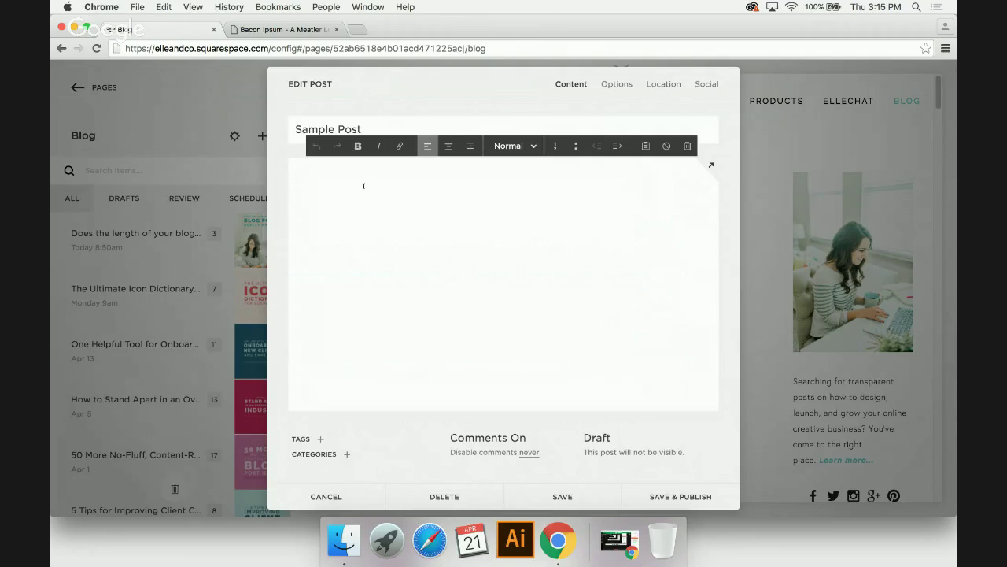
key(super+v)
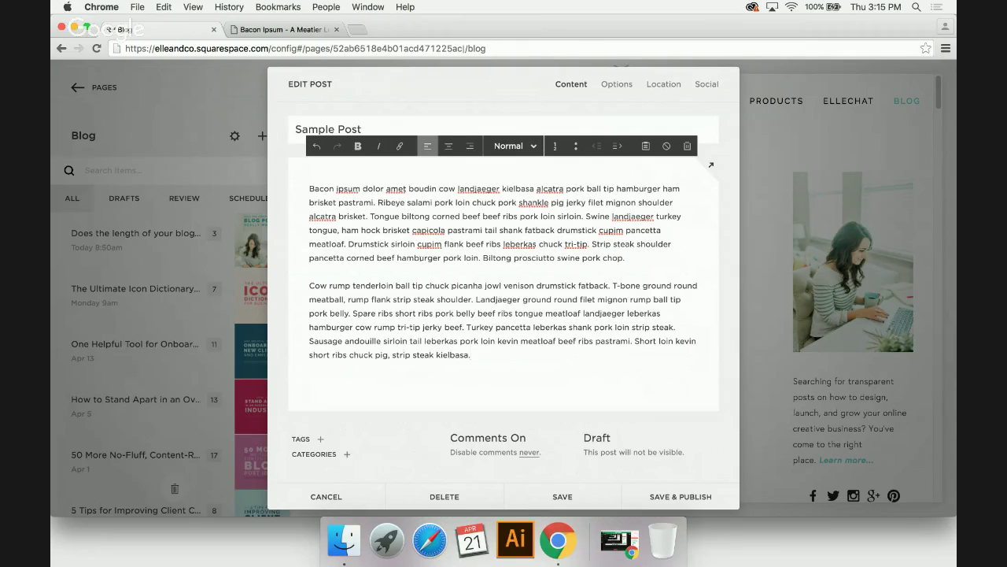
key(super+z)
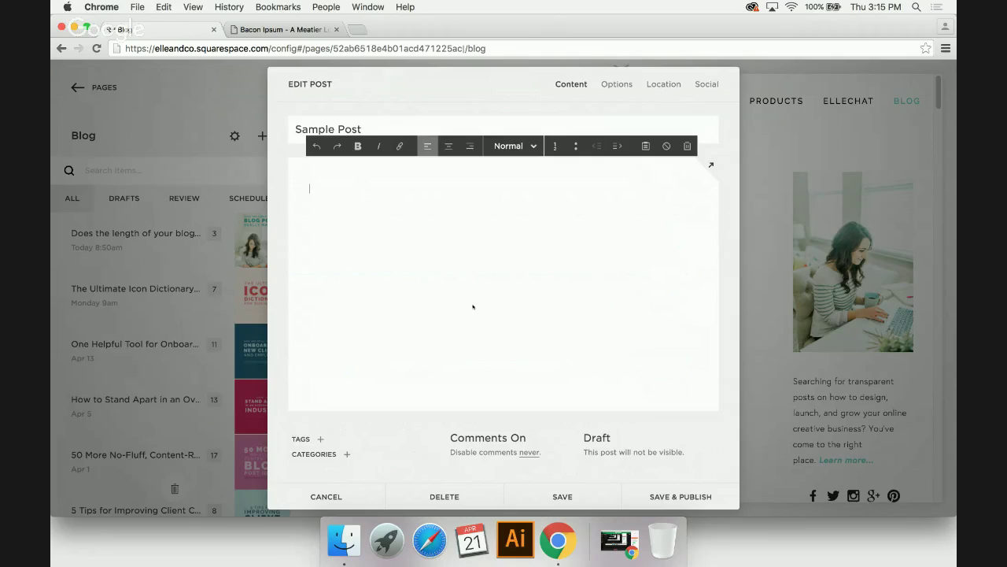
key(super+v)
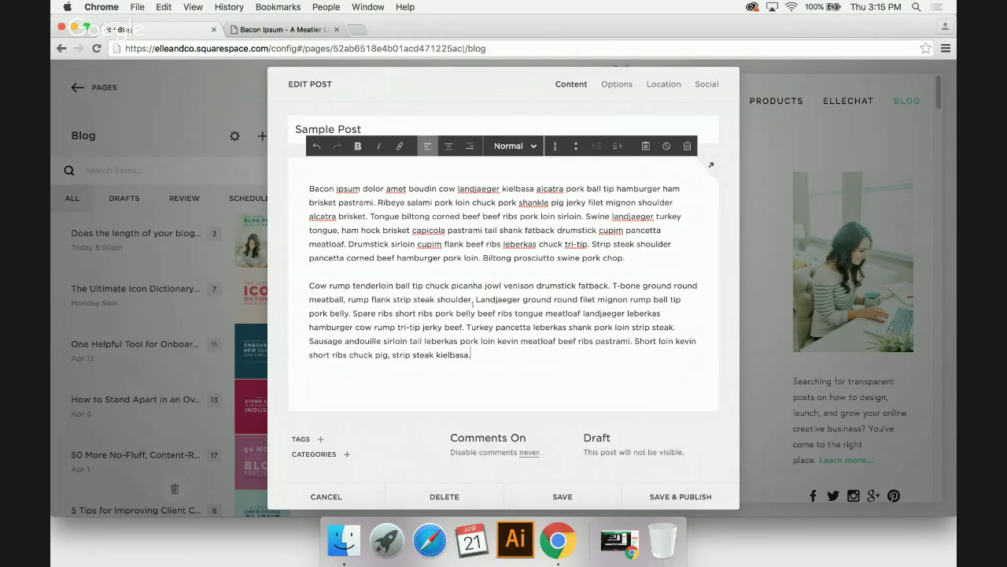
click(164, 6)
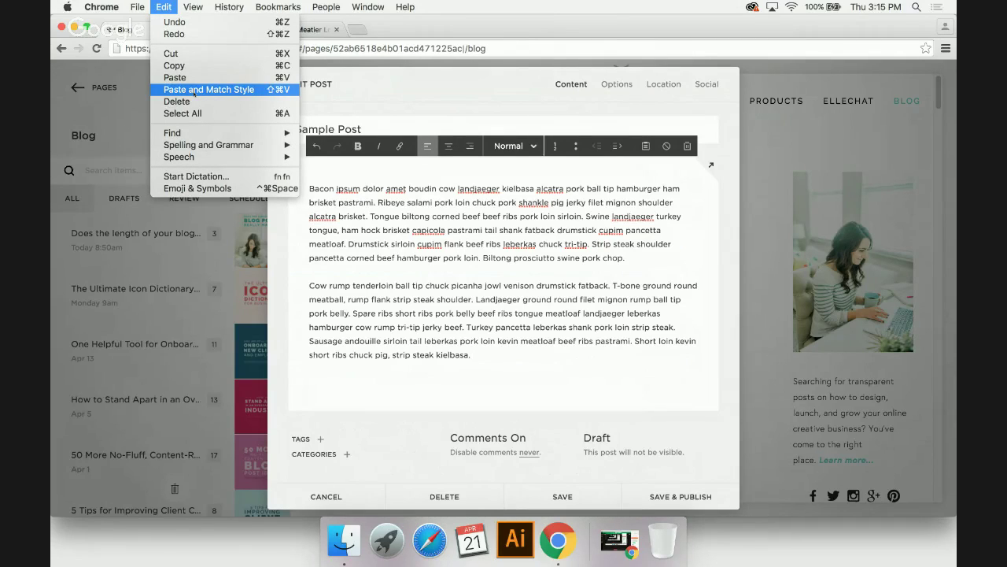
click(401, 232)
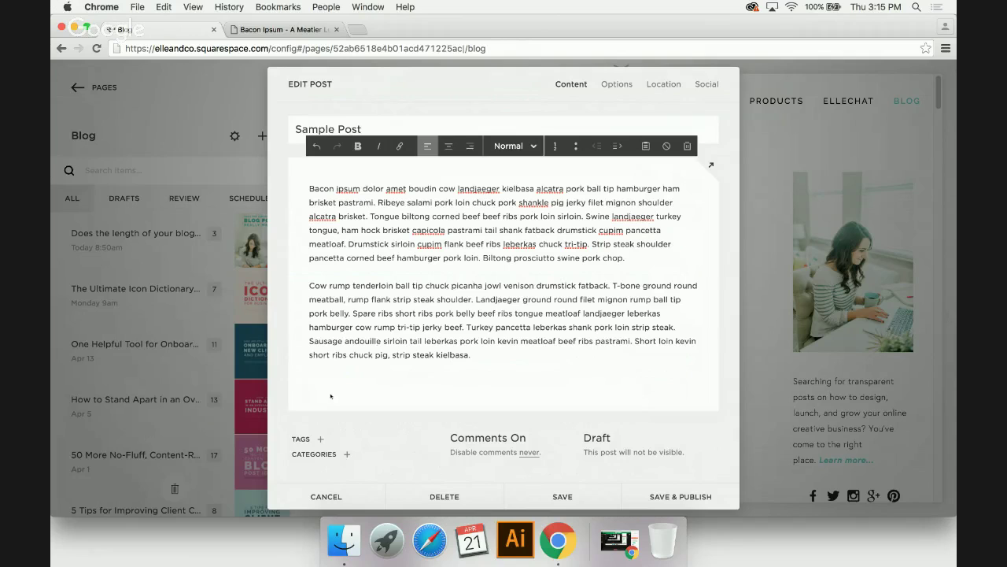
- Insert a stacked gallery block below the second paragraph of the post
mouse_move(315, 385)
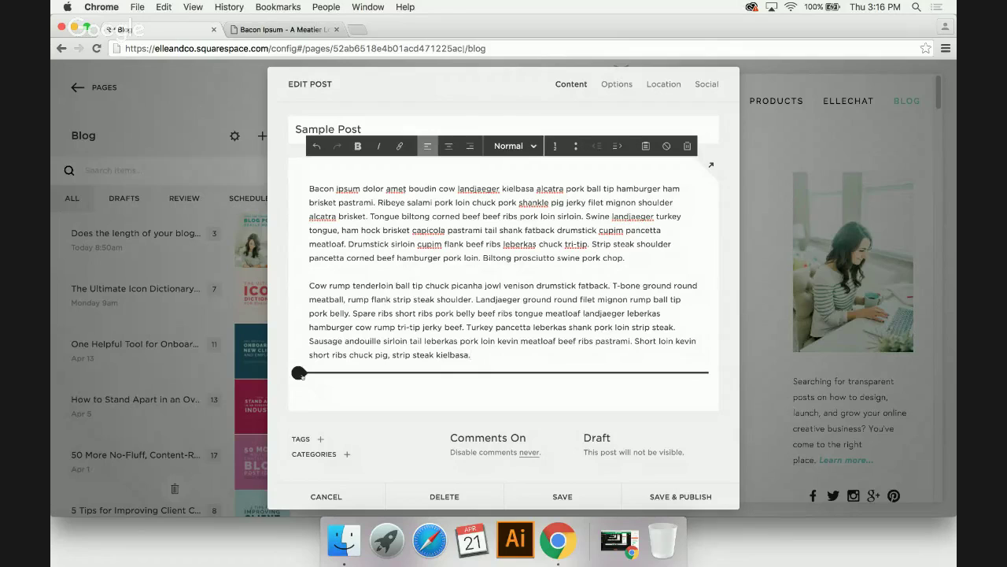
click(299, 373)
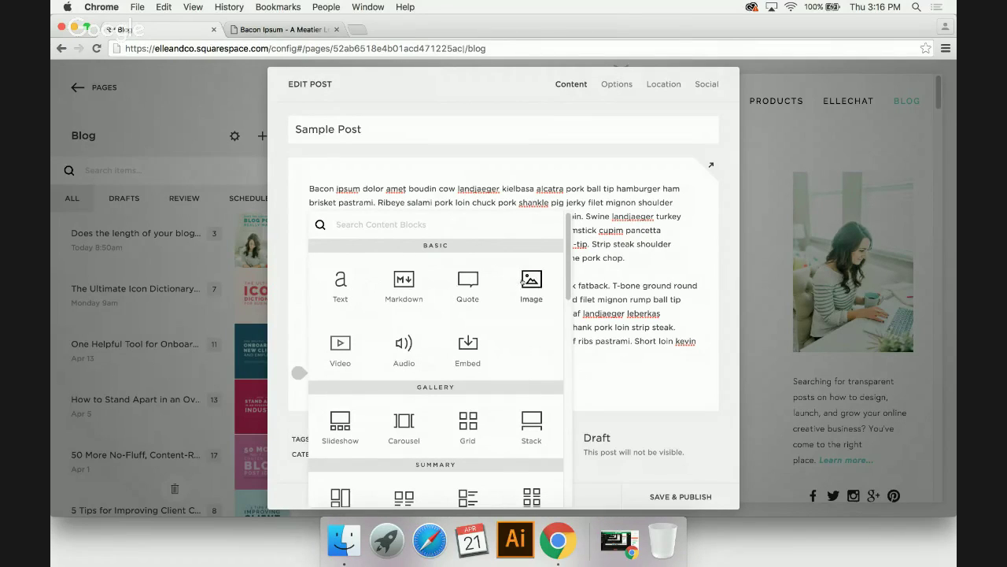
scroll(524, 280, down, 5)
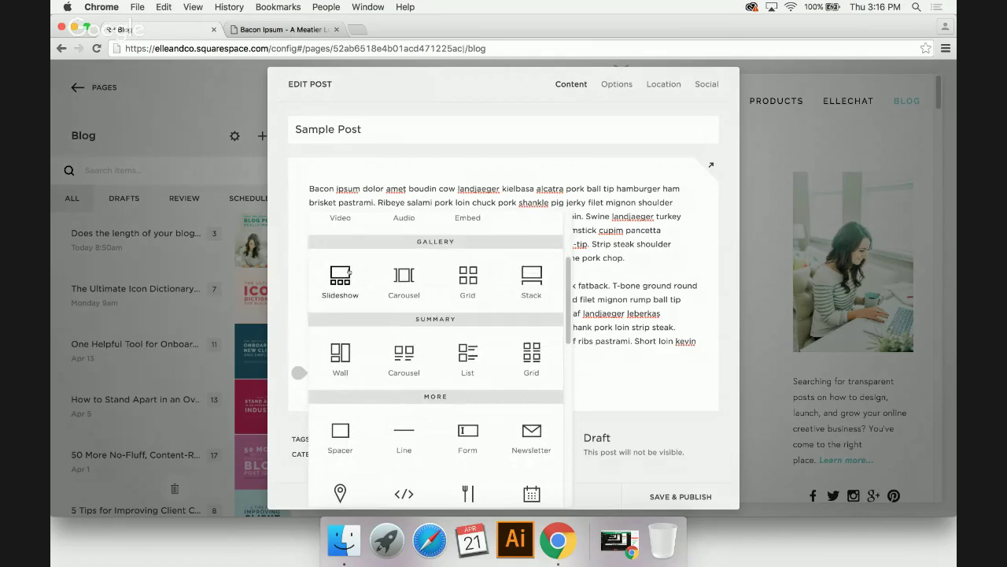
click(531, 277)
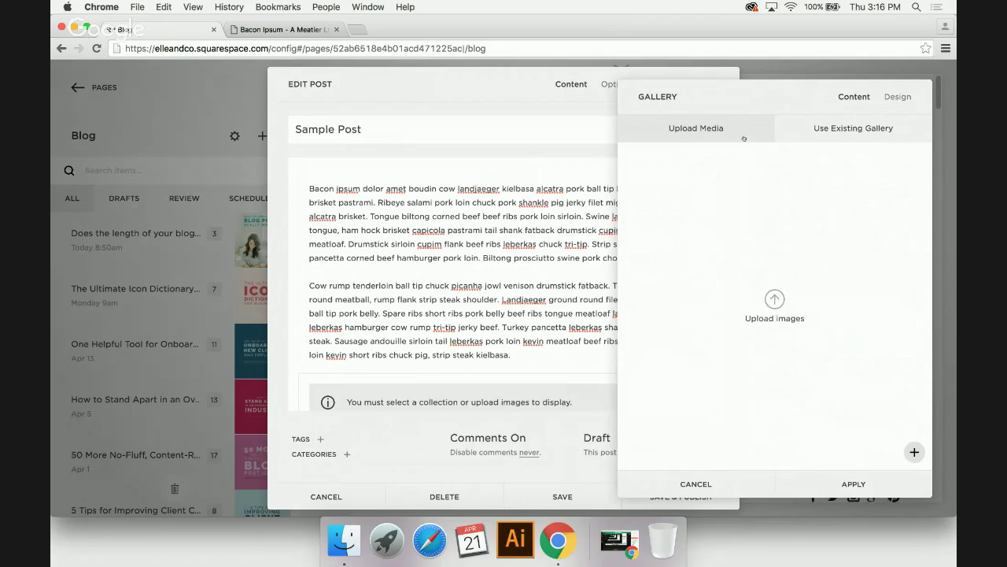
- Upload four photos from the headshots folder inside Documents > Brand > Headshots to the gallery
click(773, 298)
click(330, 156)
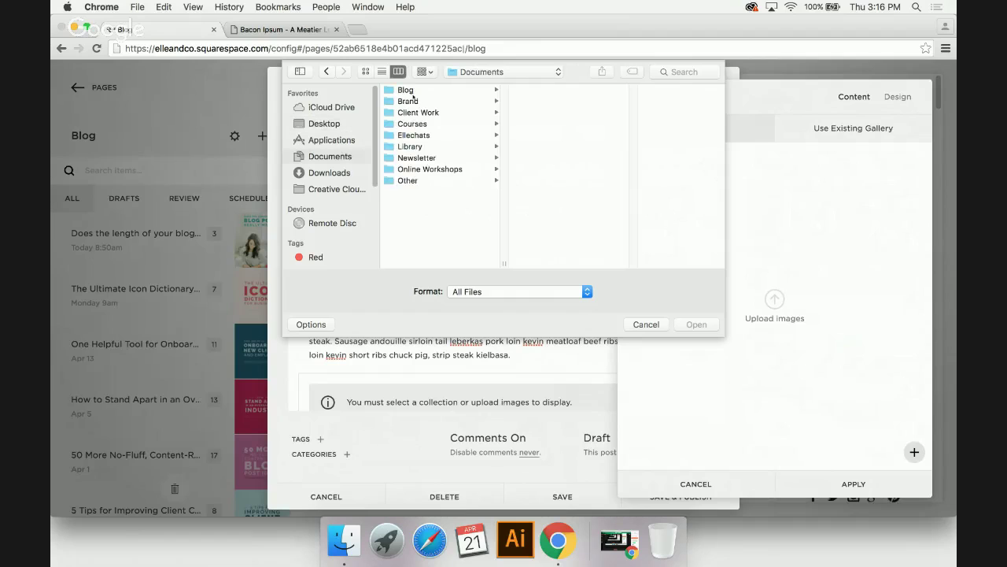
click(415, 101)
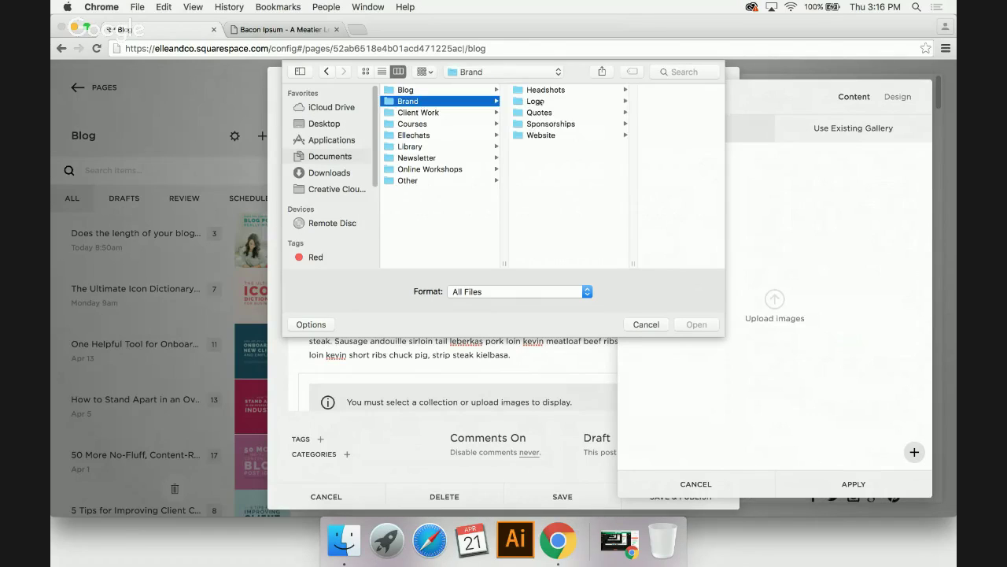
click(543, 90)
click(640, 113)
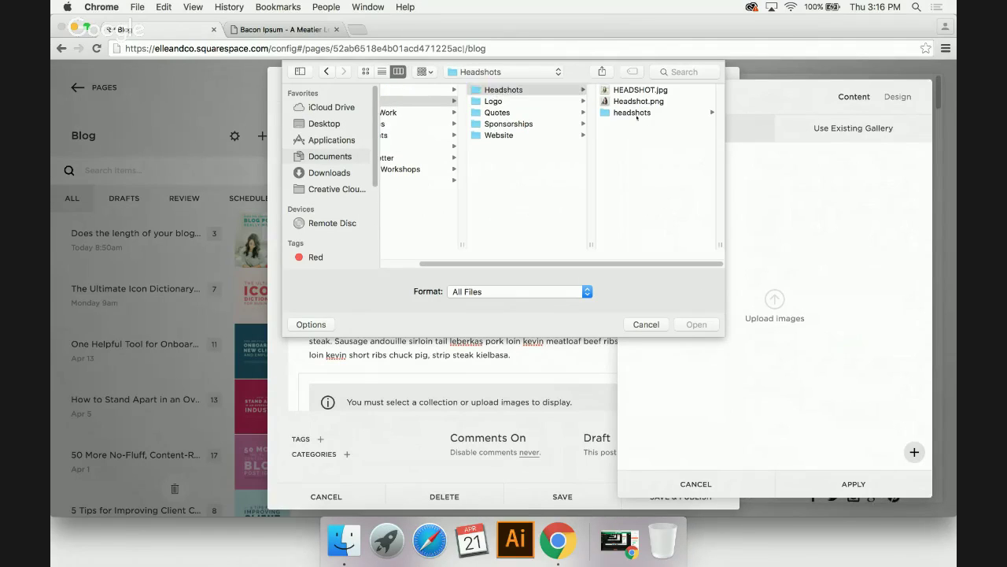
click(639, 157)
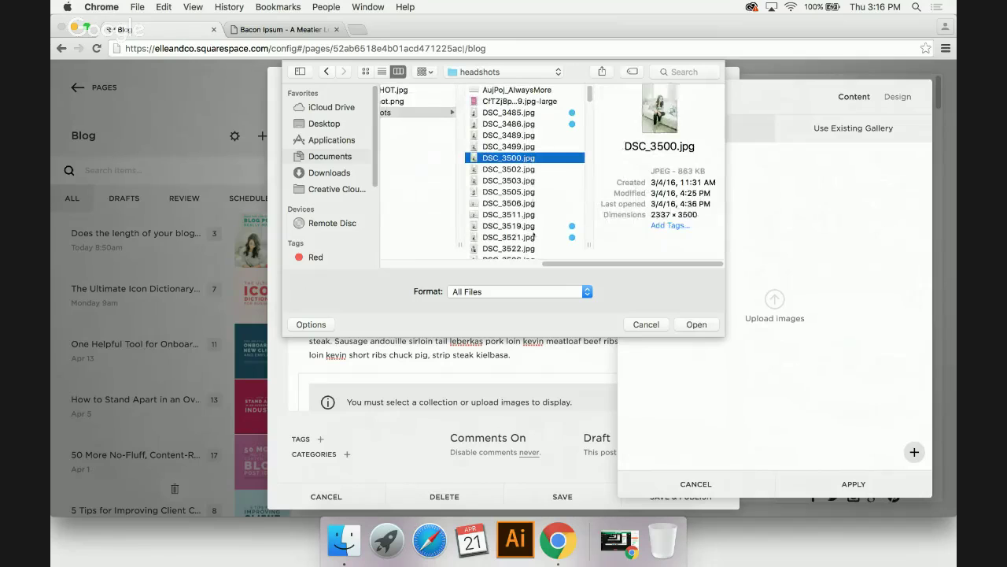
scroll(533, 235, down, 10)
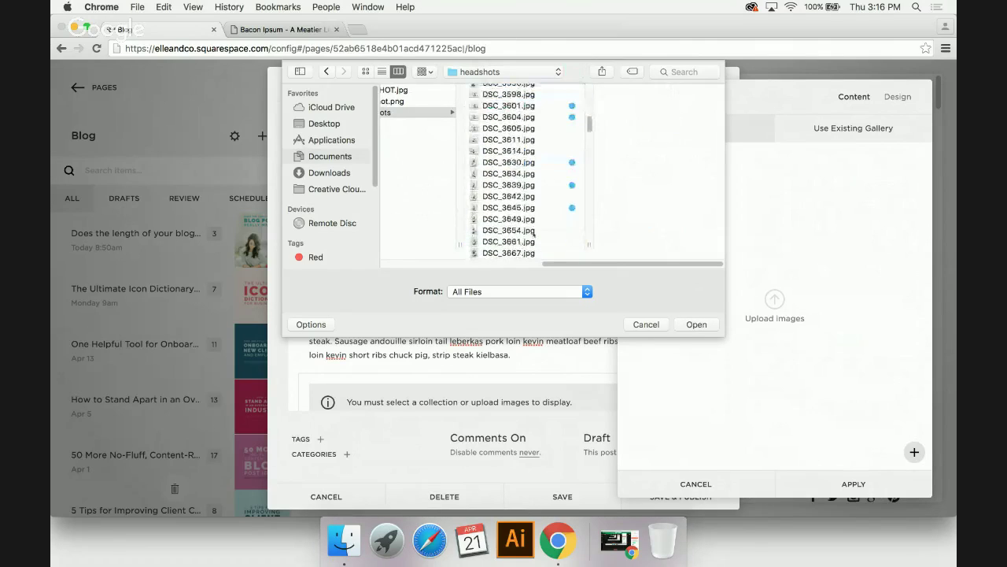
click(534, 230)
click(696, 324)
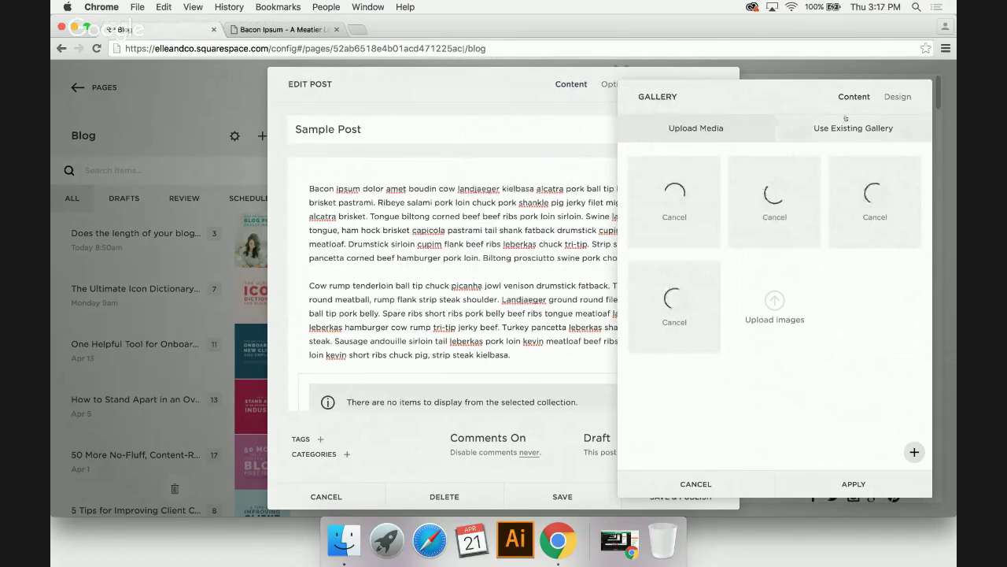
- Look at the gallery's design options, move the fourth photo into third place, and apply the gallery
click(896, 96)
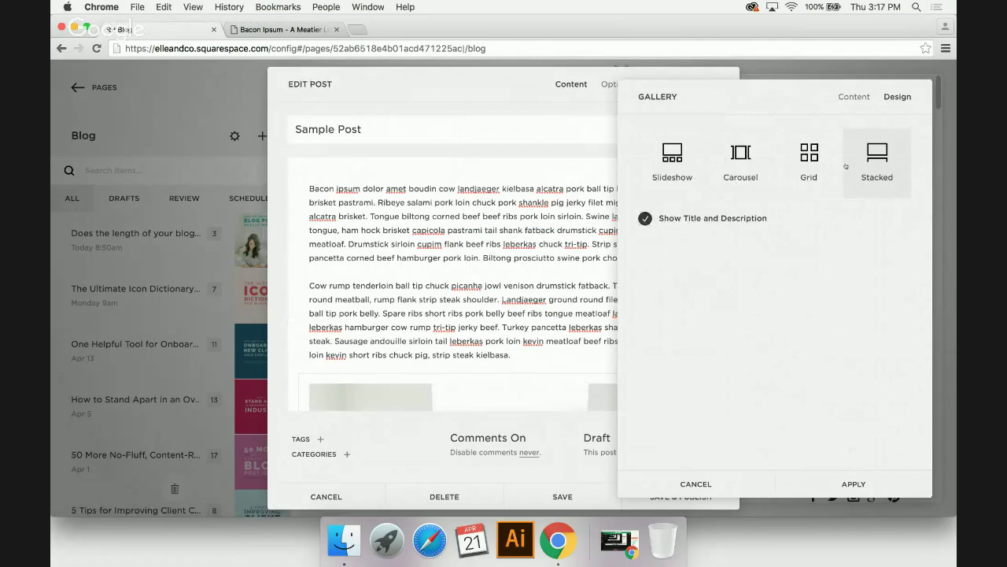
click(842, 113)
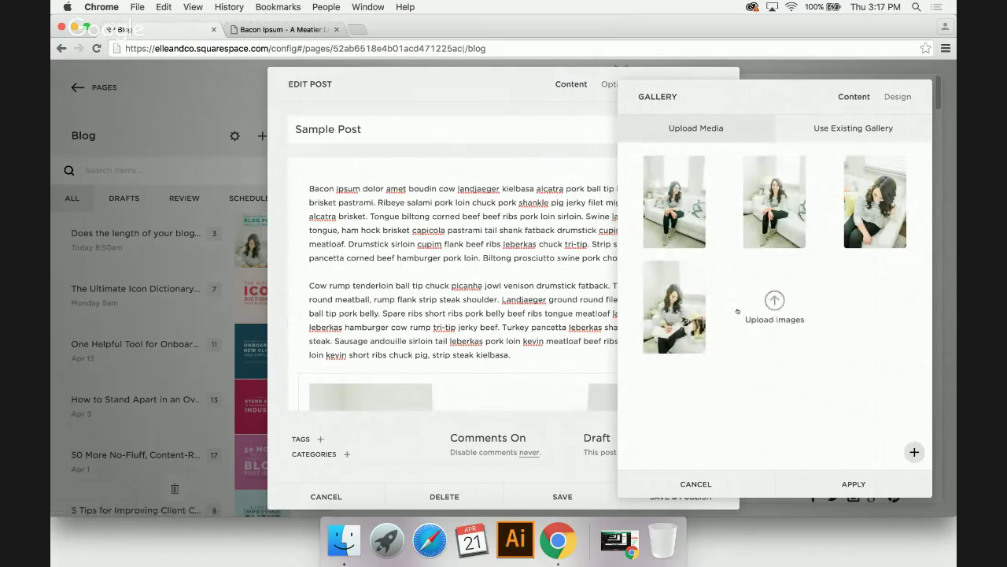
mouse_move(767, 234)
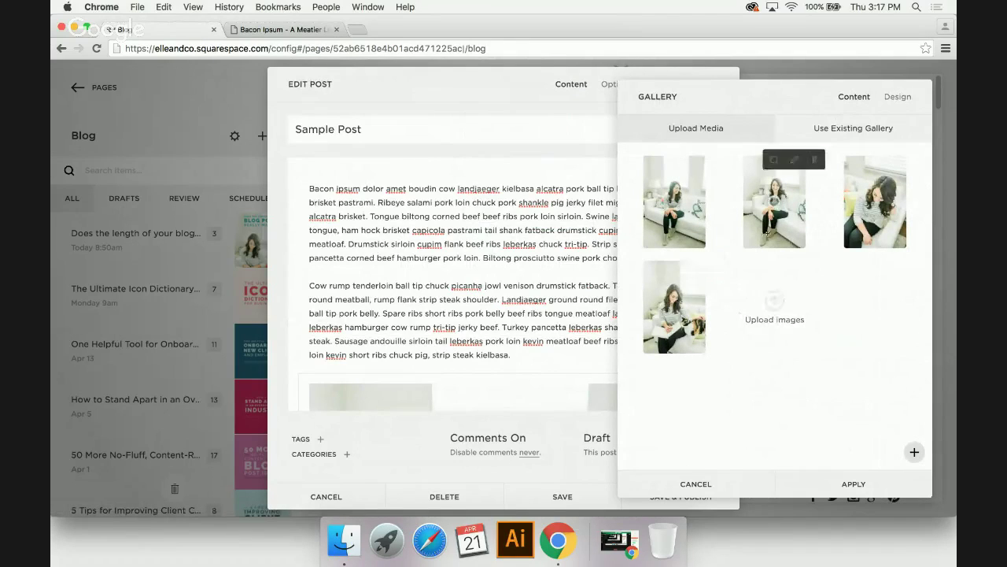
drag(701, 307, 866, 206)
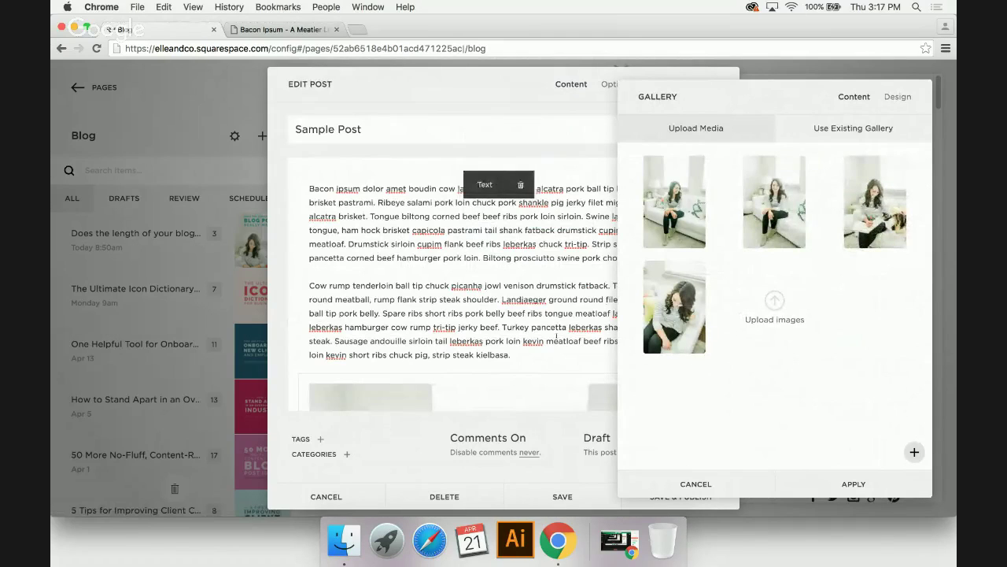
click(853, 483)
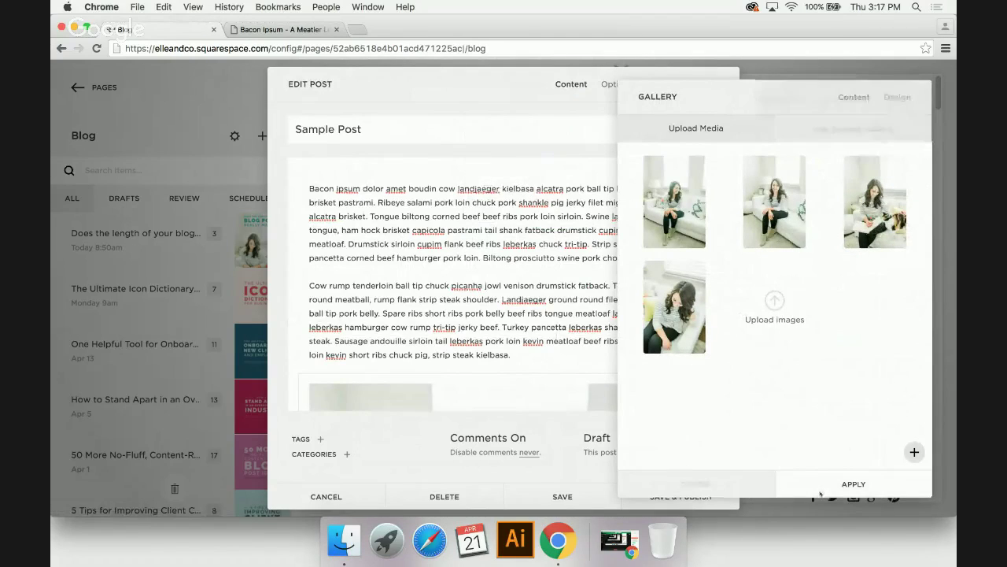
- Add a text block below the gallery's last photo and paste the two placeholder paragraphs into it
scroll(504, 283, down, 5)
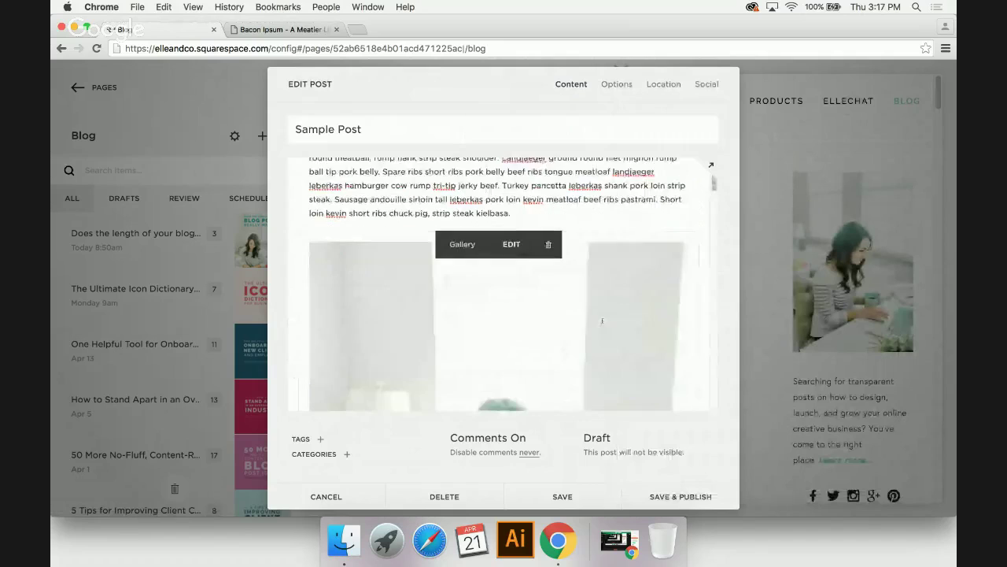
scroll(602, 320, down, 8)
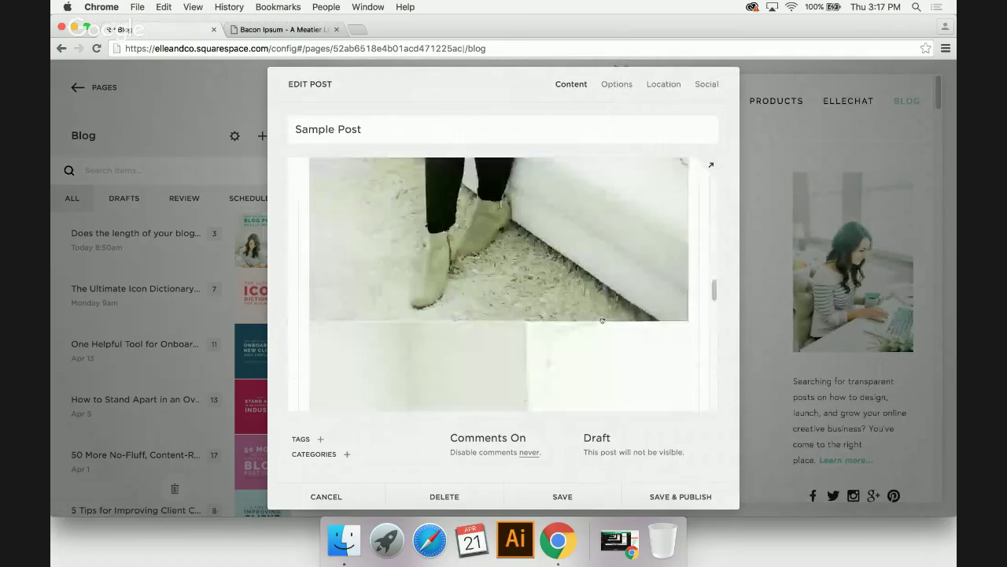
scroll(602, 320, down, 8)
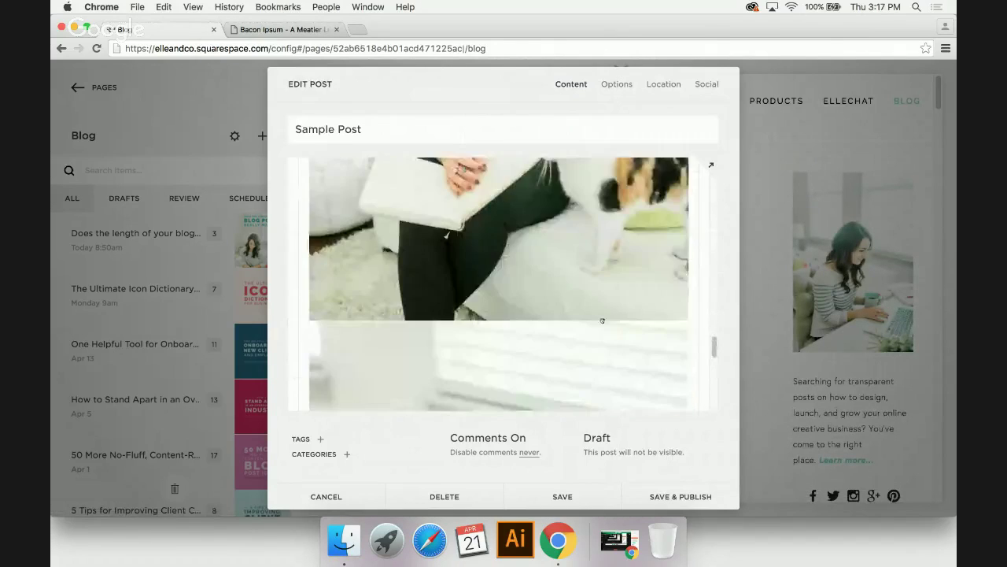
click(299, 396)
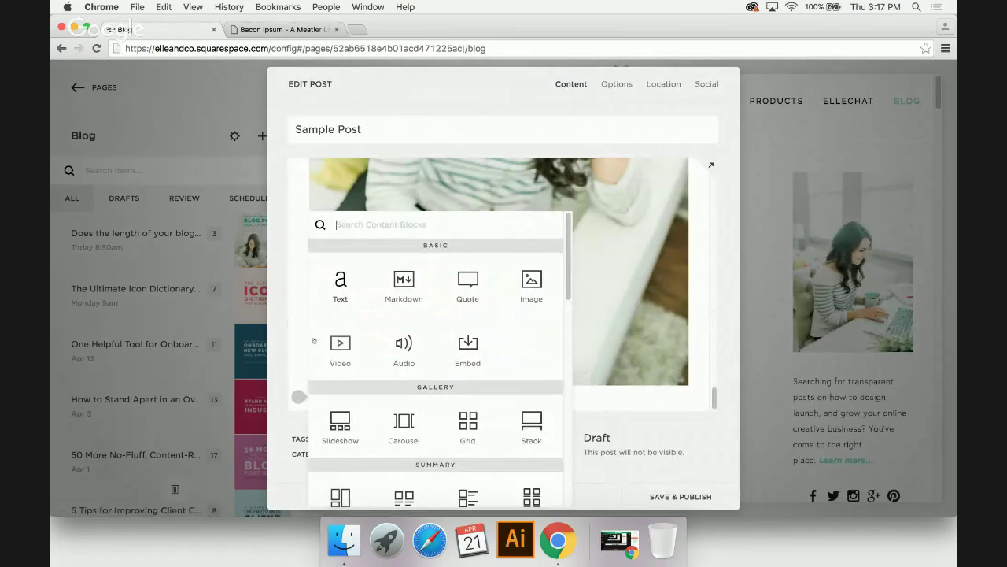
click(299, 397)
click(298, 397)
click(342, 270)
click(341, 391)
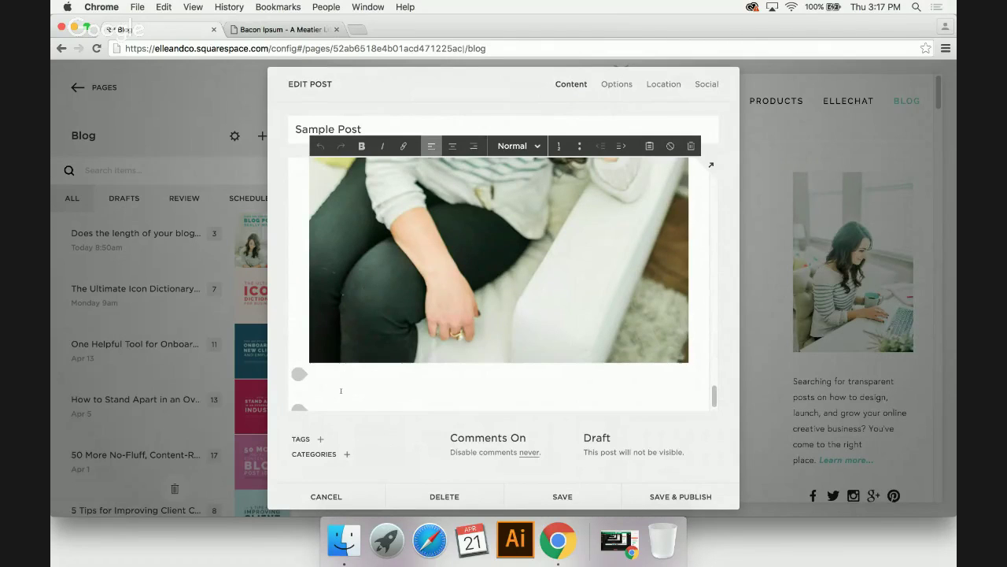
text(Bacon ipsum dolor amet boudin cow landjaeger kielbasa alcatra pork ball tip hamburger ham brisket pastrami. Ribeye salami pork loin chuck pork shankle pig jerky filet mignon shoulder alcatra brisket. Tongue biltong corned beef beef ribs pork loin sirloin. Swine landjaeger turkey tongue, ham hock brisket capicola pastrami tail shank fatback drumstick cupim pancetta meatloaf. Drumstick sirloin cupim flank beef ribs leberkas chuck tri-tip. Strip steak shoulder pancetta corned beef hamburger pork loin. Biltong prosciutto swine pork chop.  Cow rump tenderloin ball tip chuck picanha jowl venison drumstick fatback. T-bone ground round meatball, rump flank strip steak shoulder. Landjaeger ground round filet mignon rump ball tip pork belly. Spare ribs short ribs pork belly beef ribs tongue meatloaf landjaeger leberkas hamburger cow rump tri-tip jerky beef. Turkey pancetta leberkas shank pork loin strip steak. Sausage andouille sirloin tail leberkas pork loin kevin meatloaf beef ribs pastrami. Short loin kevin short ribs chuck pig, strip steak kielbasa.)
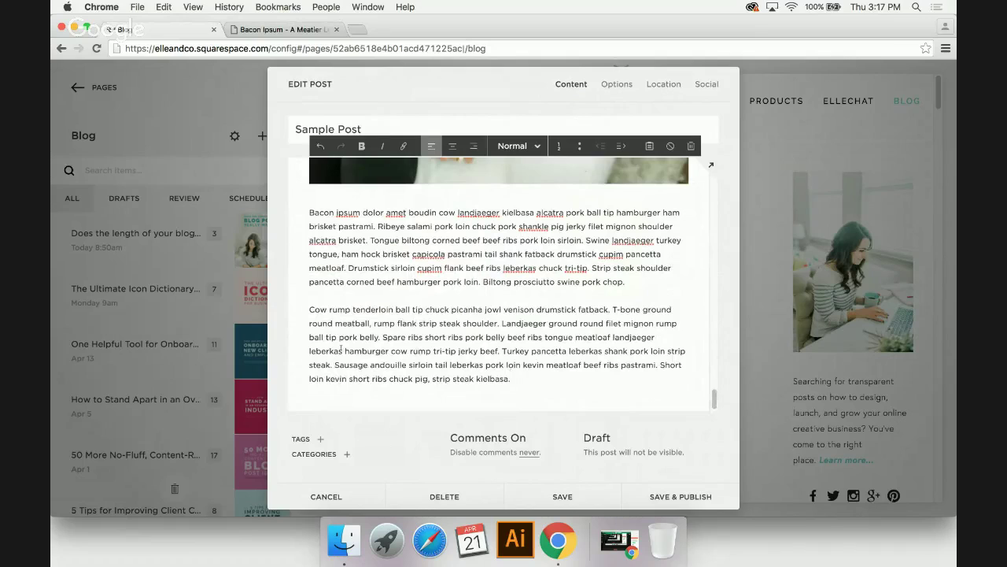
- Insert a Line block between the two paragraphs below the gallery
mouse_move(303, 397)
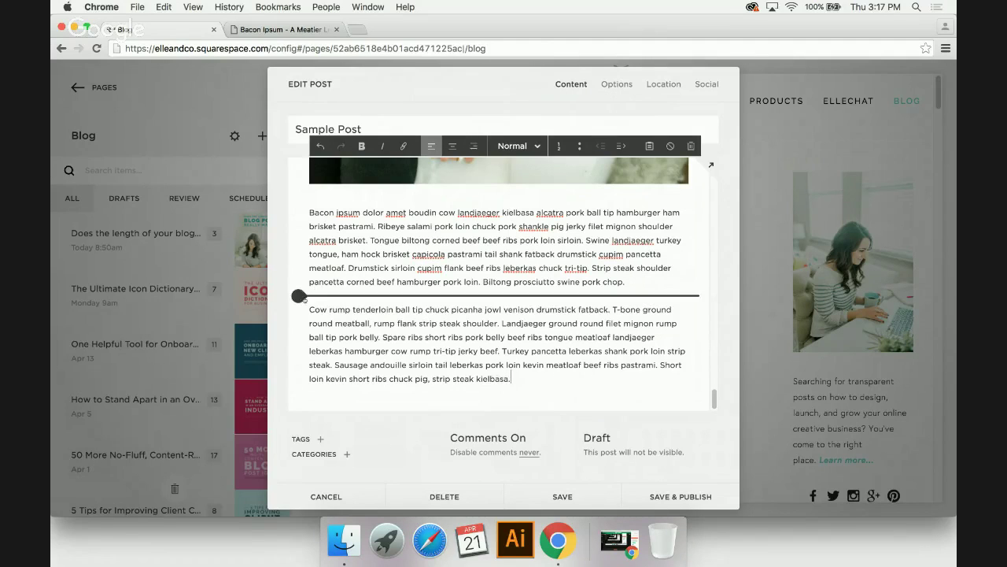
click(299, 296)
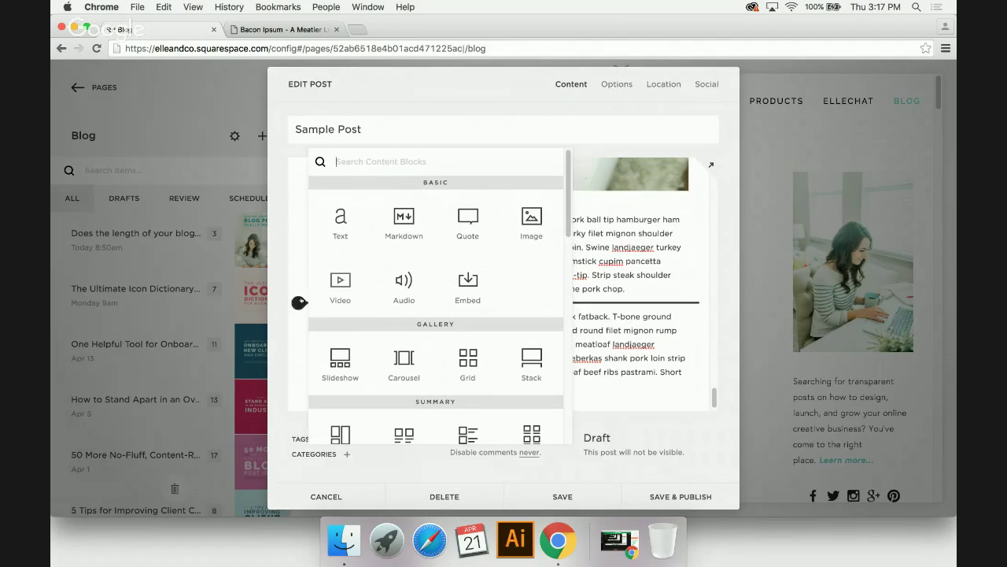
scroll(416, 341, down, 5)
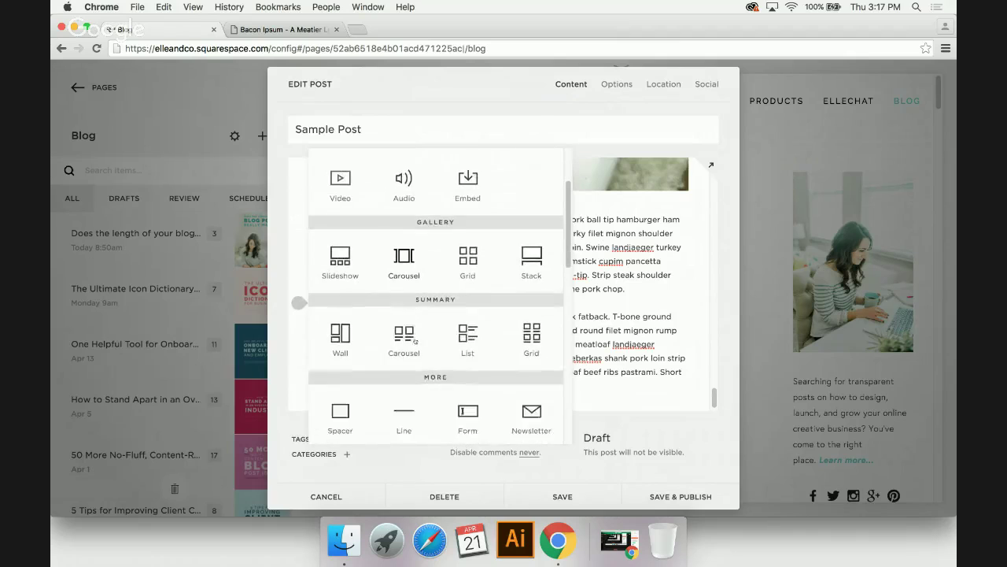
scroll(416, 341, down, 2)
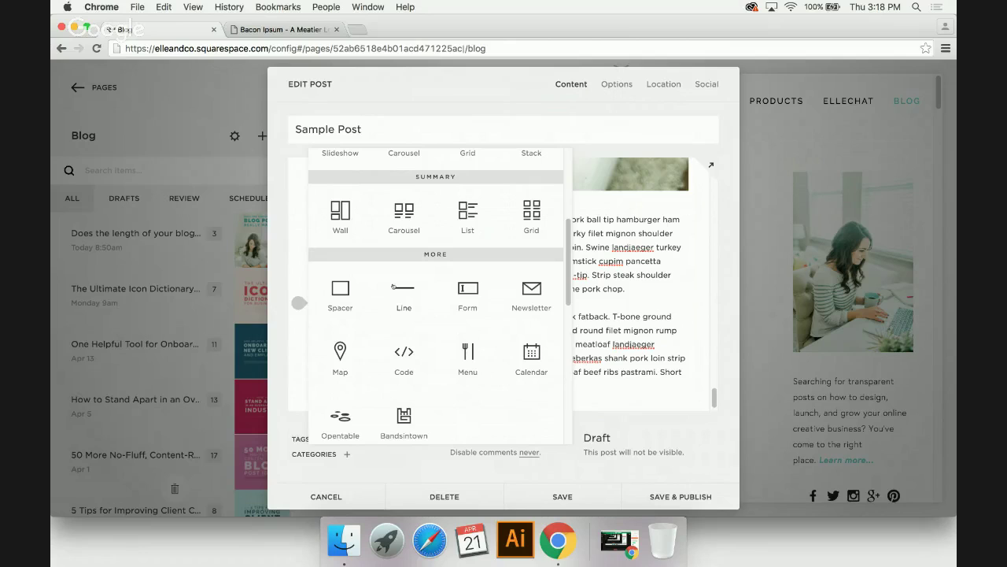
click(392, 287)
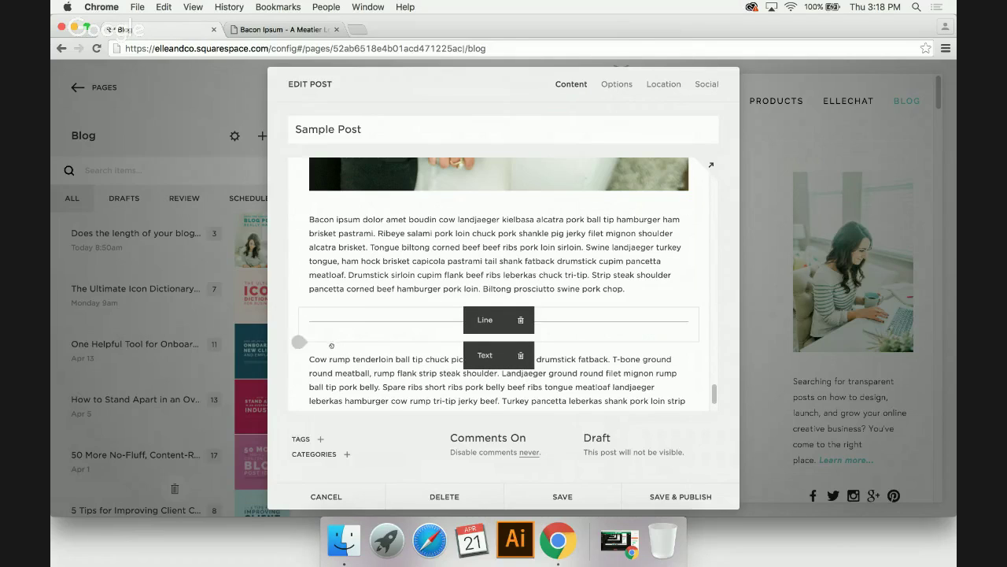
click(387, 247)
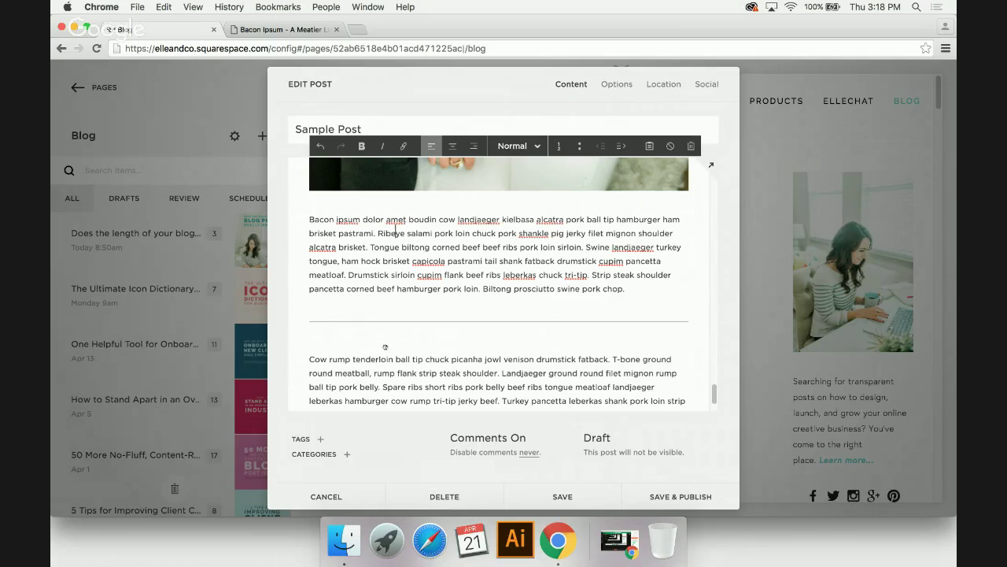
- Move the text block under the line into a second column beside the rest of the post content
drag(369, 352, 694, 317)
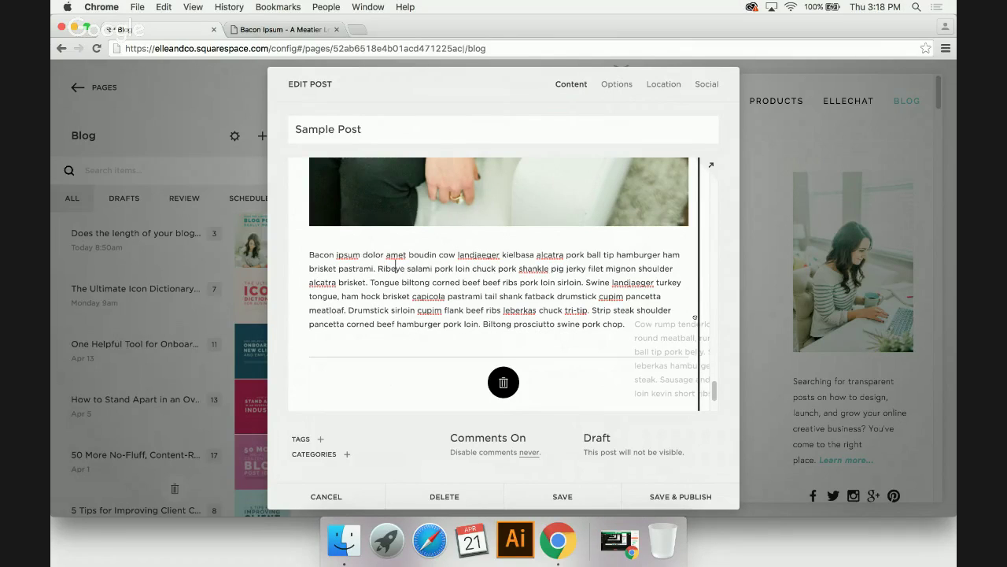
drag(694, 317, 691, 289)
scroll(691, 289, down, 5)
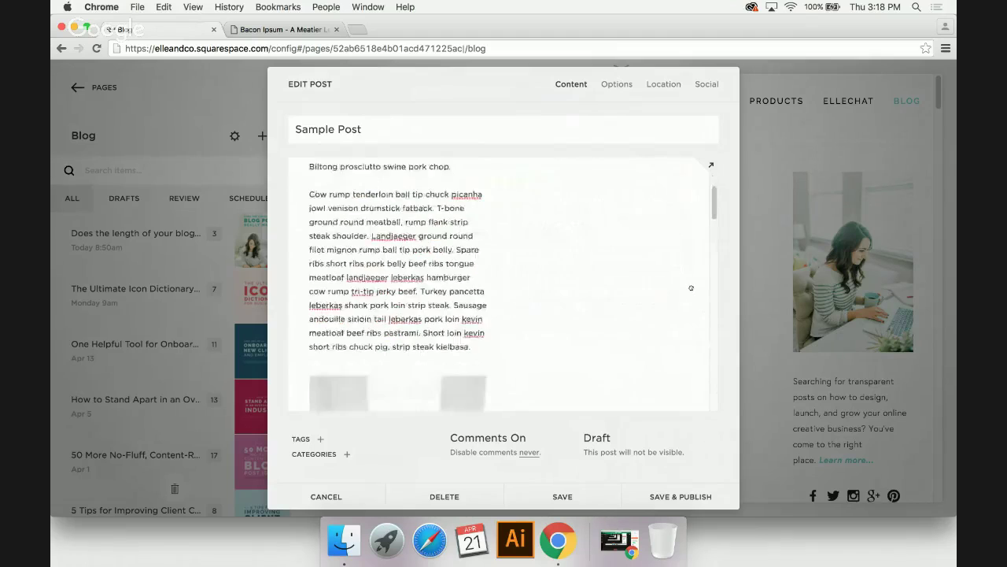
- Move the second-column text block back to full width below the line at the end of the post
scroll(691, 288, down, 10)
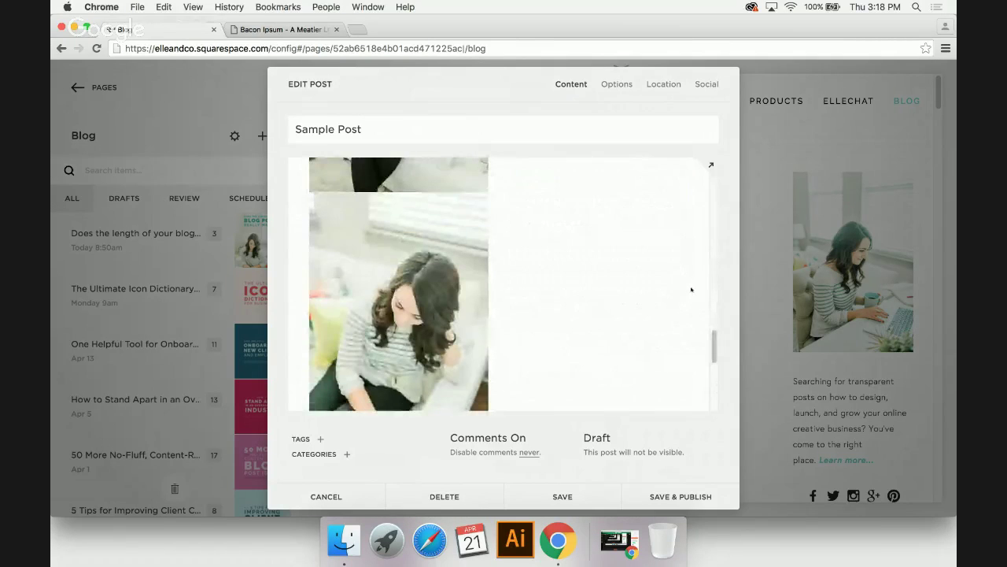
scroll(414, 205, up, 10)
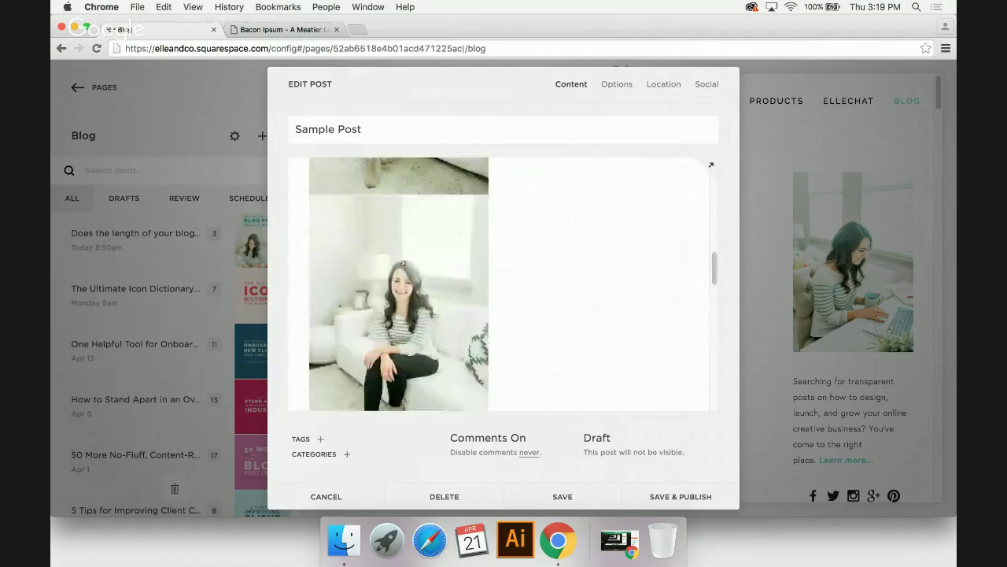
scroll(404, 266, up, 5)
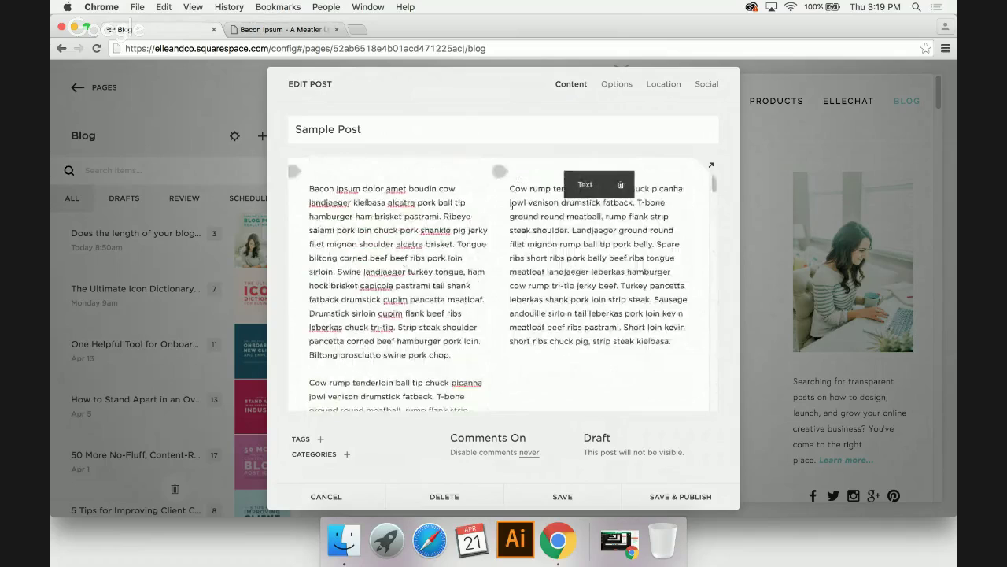
drag(518, 180, 430, 381)
drag(426, 419, 322, 299)
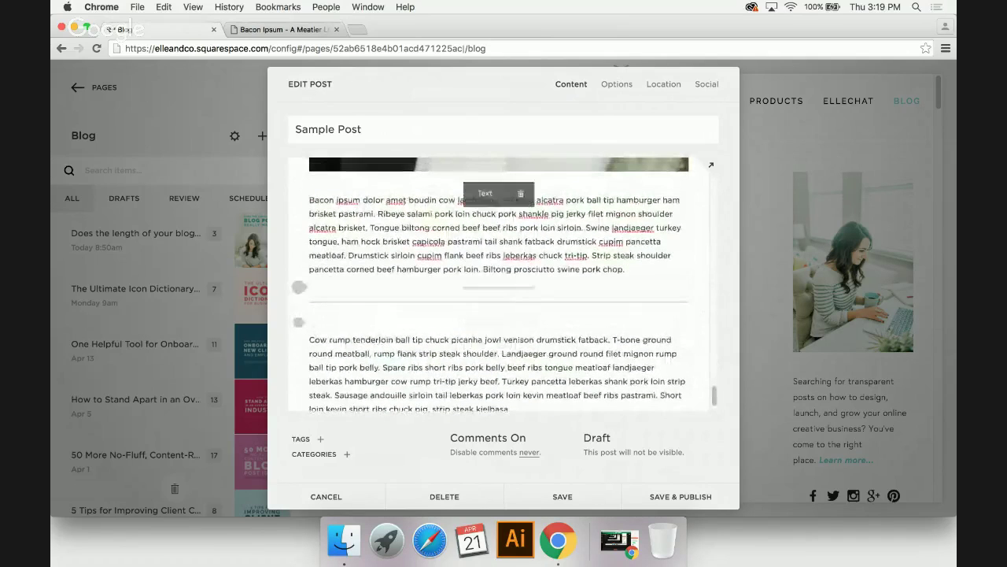
- Move the text block under the line up beside the first paragraph below the gallery, forming two columns above the line
drag(378, 318, 677, 252)
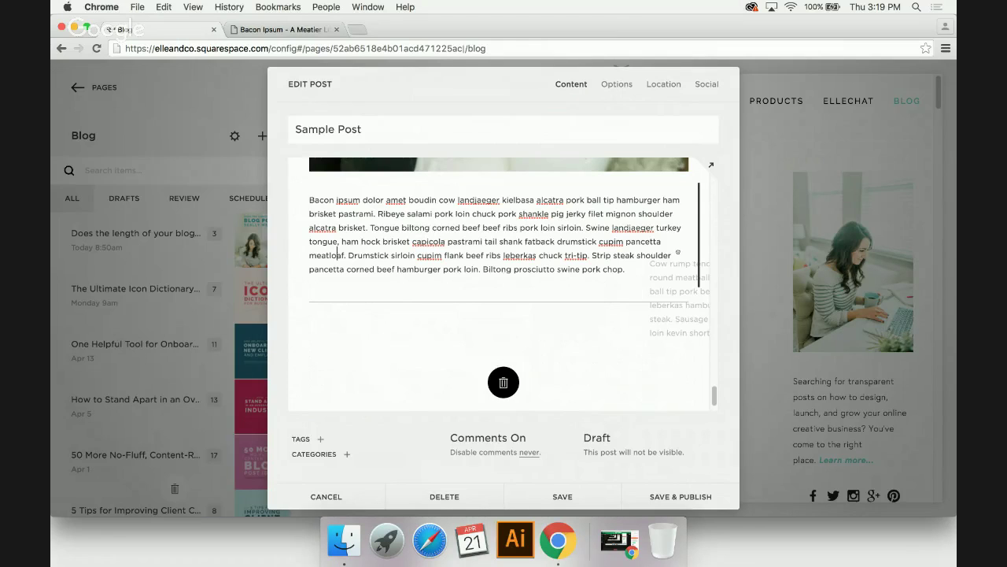
drag(678, 252, 675, 254)
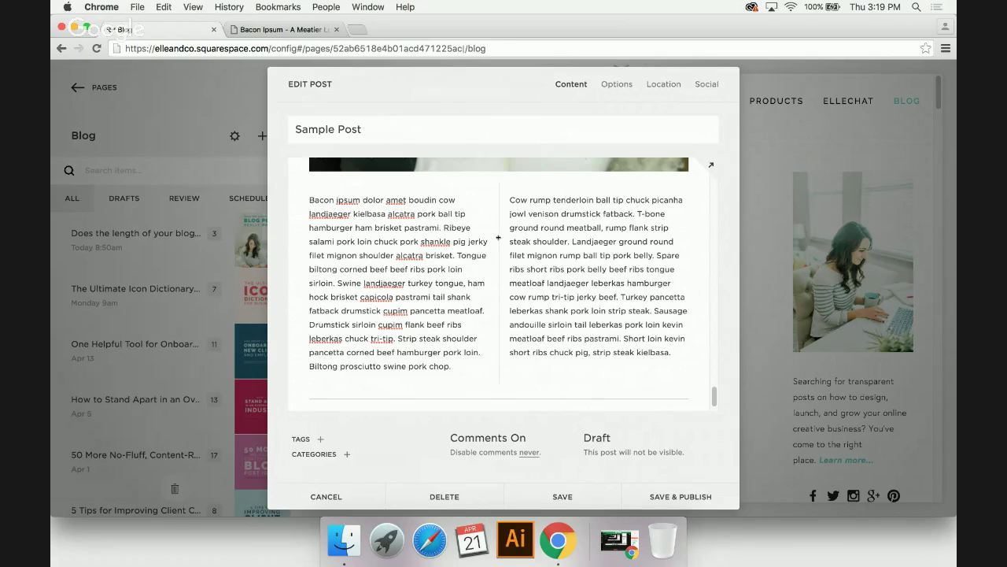
drag(472, 236, 498, 224)
scroll(499, 224, down, 1)
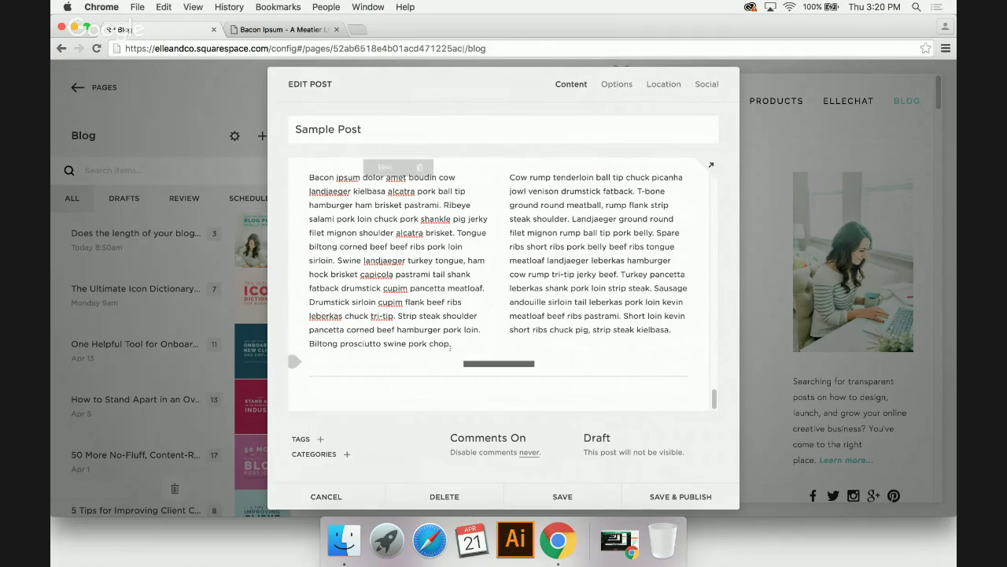
mouse_move(360, 388)
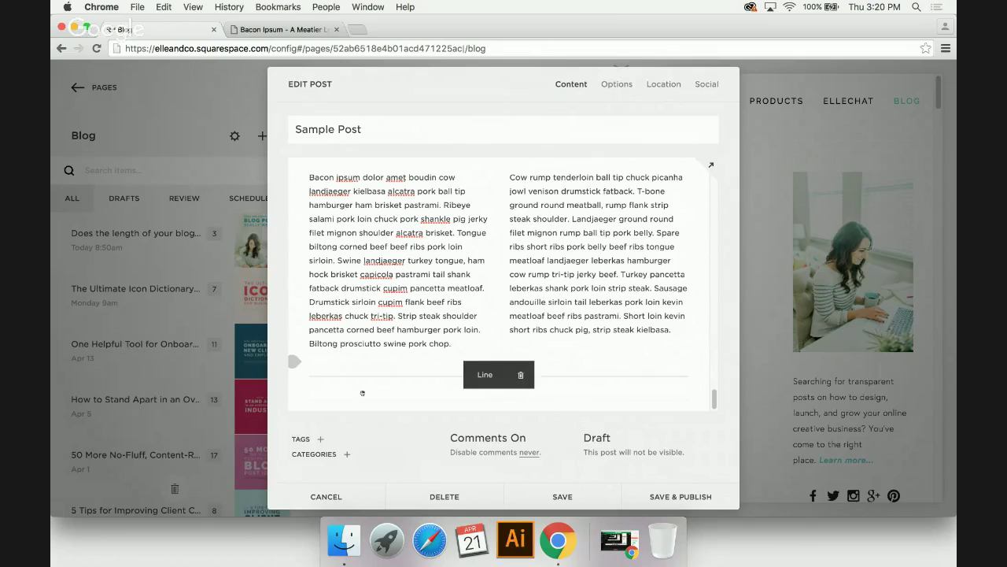
- Start adding the tag April 2016 to the post, and clear the entry again
click(321, 440)
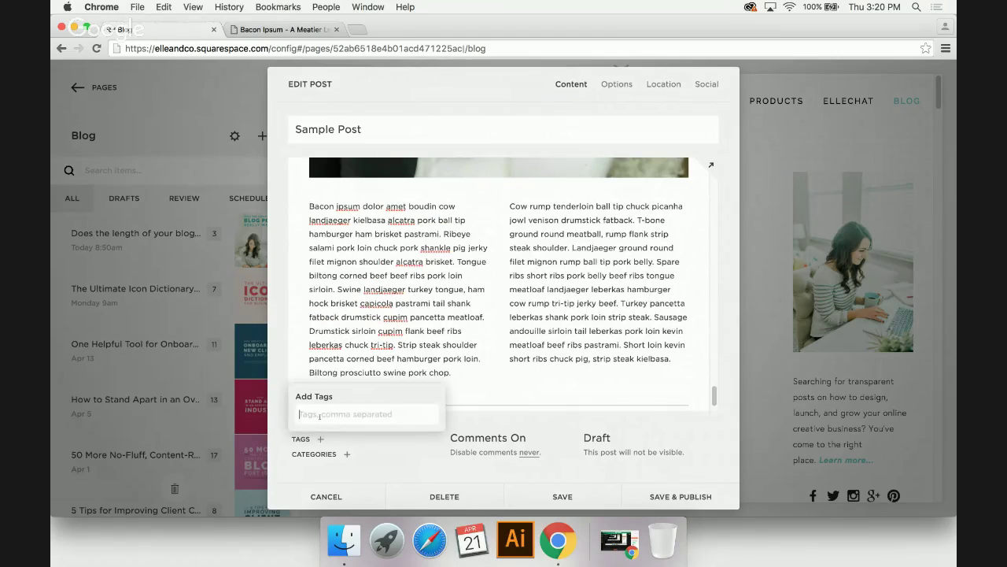
click(320, 415)
text(Apr)
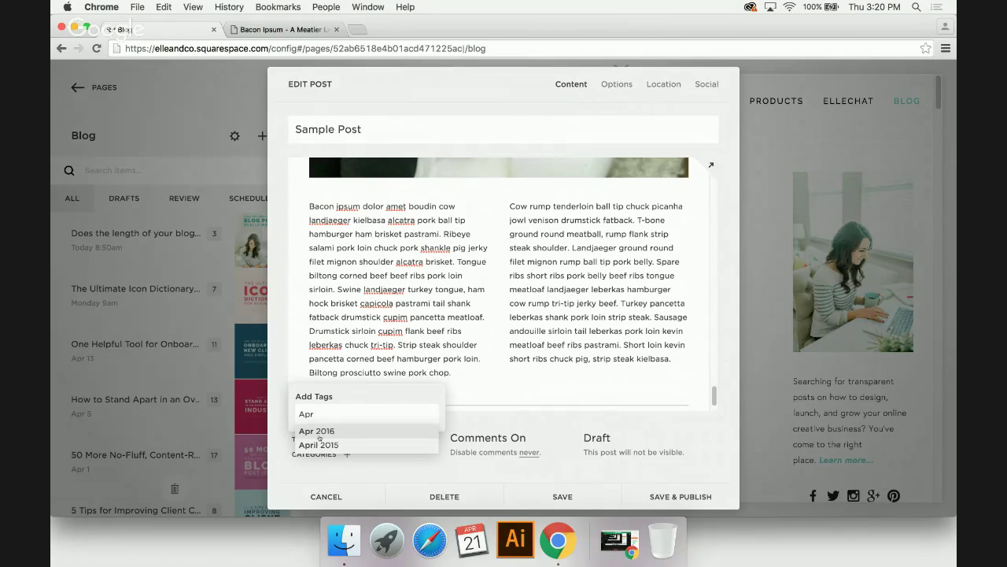
text(il)
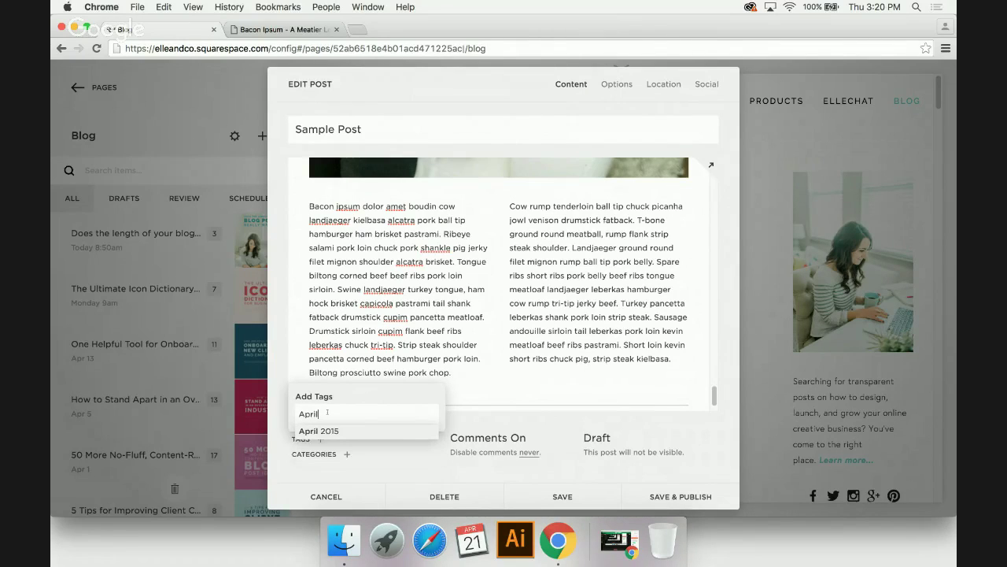
text( 2016)
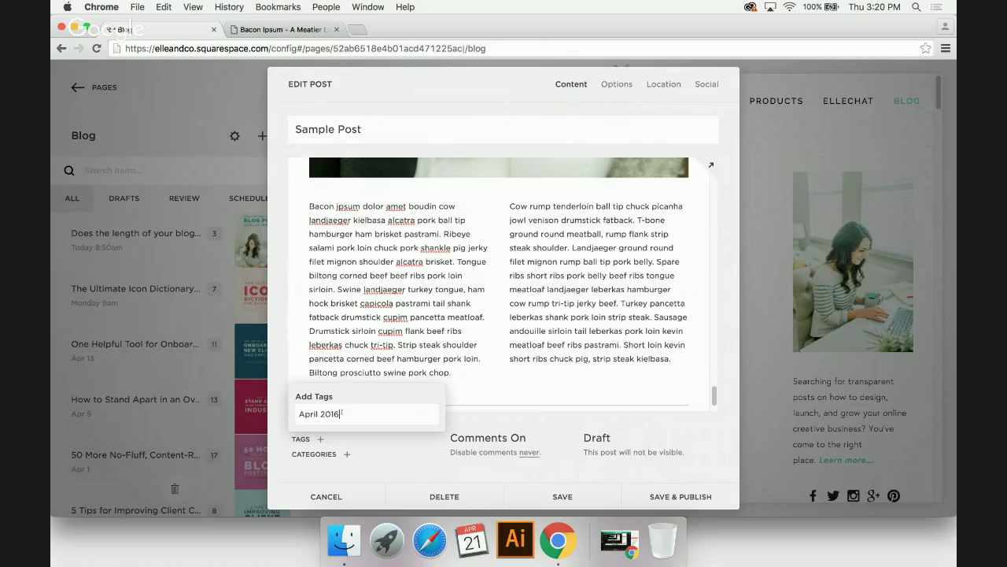
double_click(341, 413)
key(BackSpace)
key(BackSpace)
key(BackSpace)
key(BackSpace)
key(BackSpace)
key(BackSpace)
key(BackSpace)
click(314, 466)
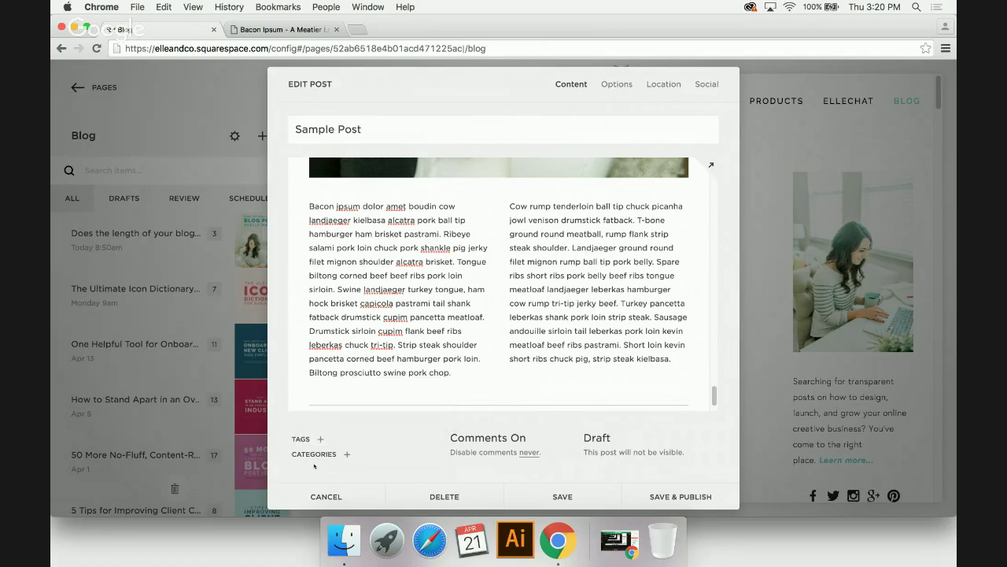
- Assign the Blogging category to the post
click(313, 454)
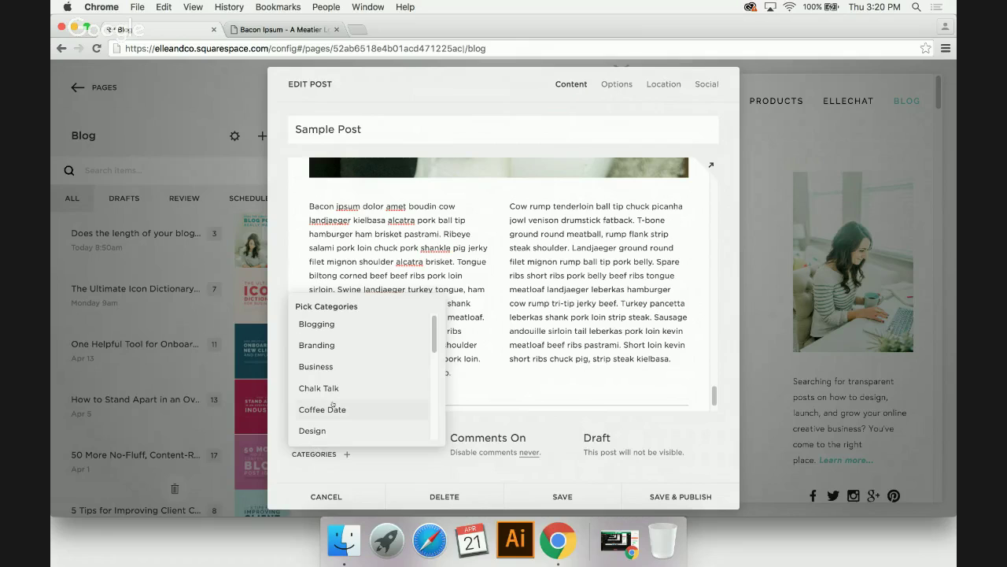
scroll(332, 402, down, 5)
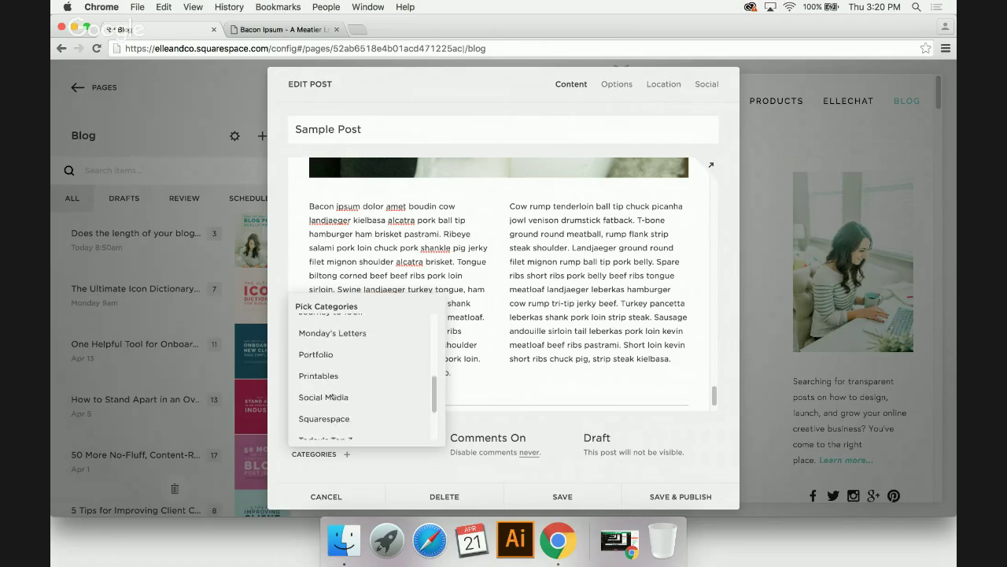
scroll(332, 397, up, 5)
click(342, 331)
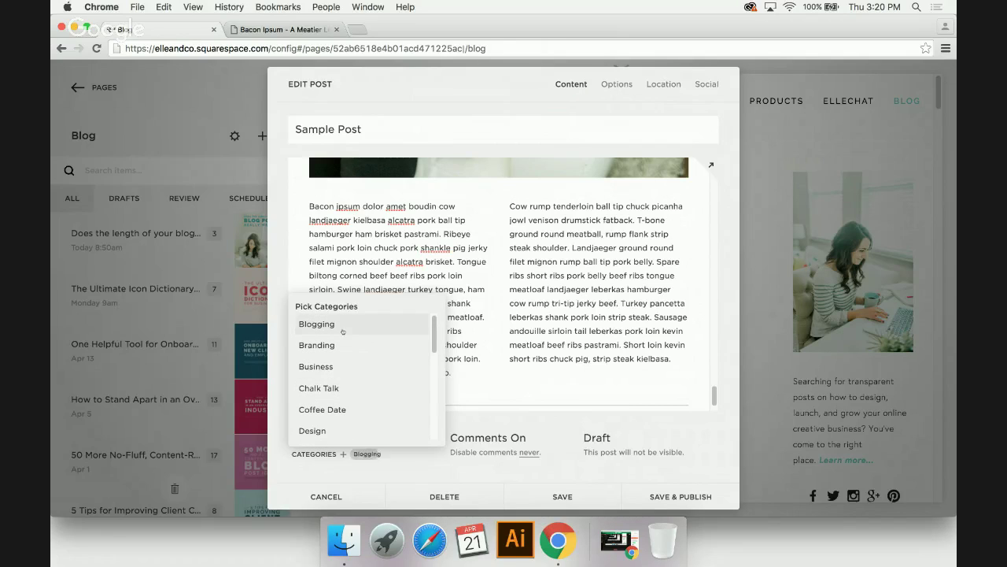
scroll(349, 415, down, 2)
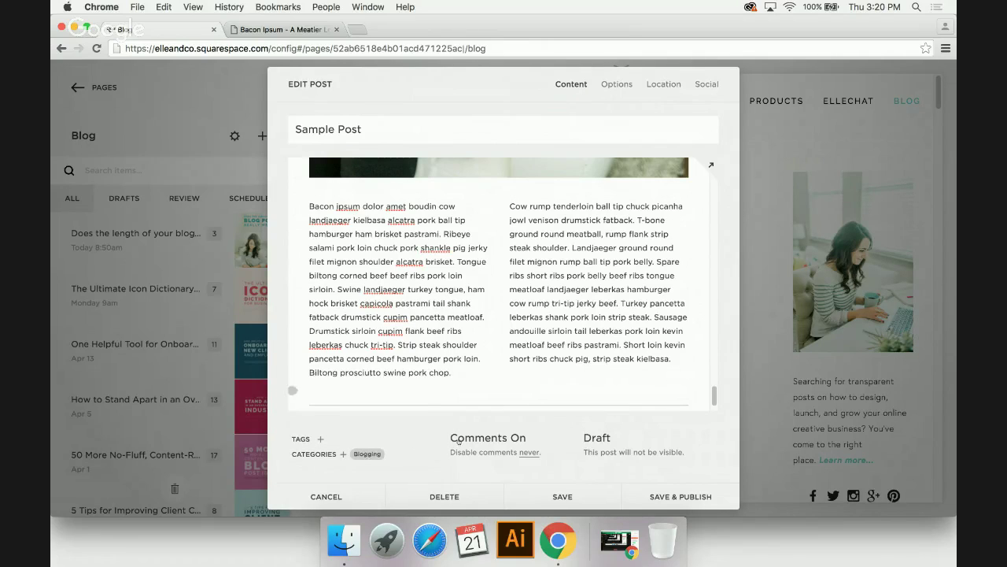
- Look at the date setting for disabling comments and the choices for allowing comments on the post
click(529, 452)
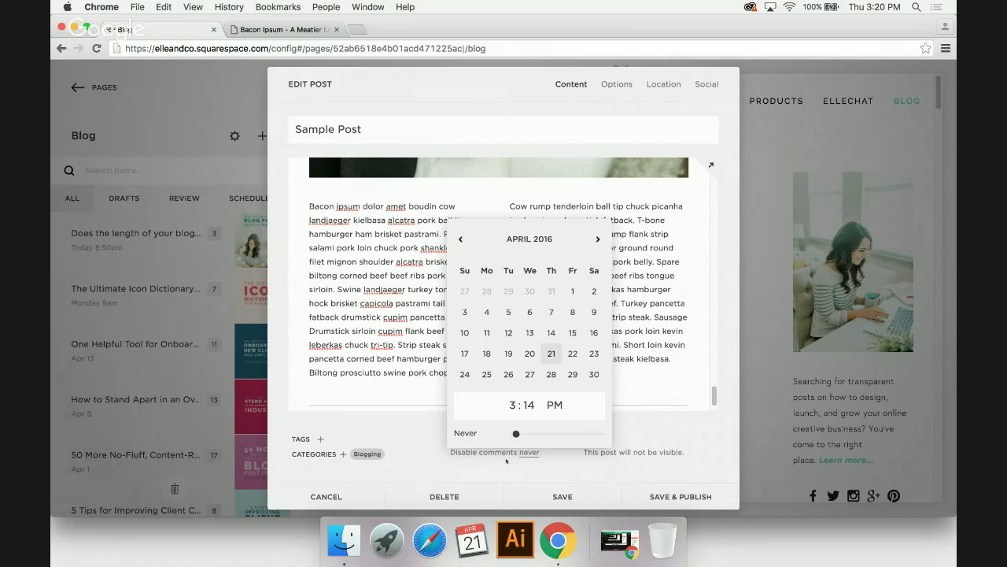
click(507, 460)
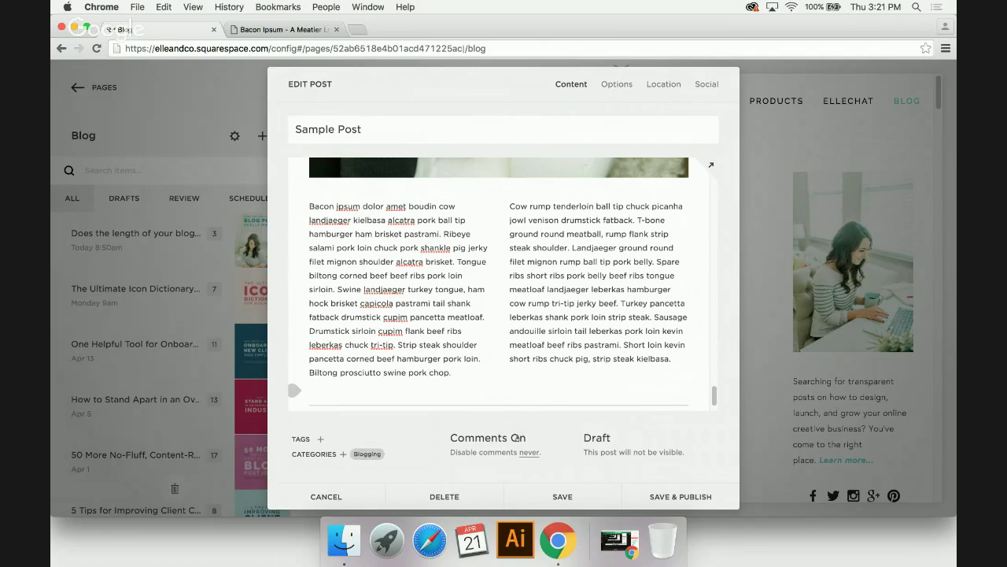
click(517, 438)
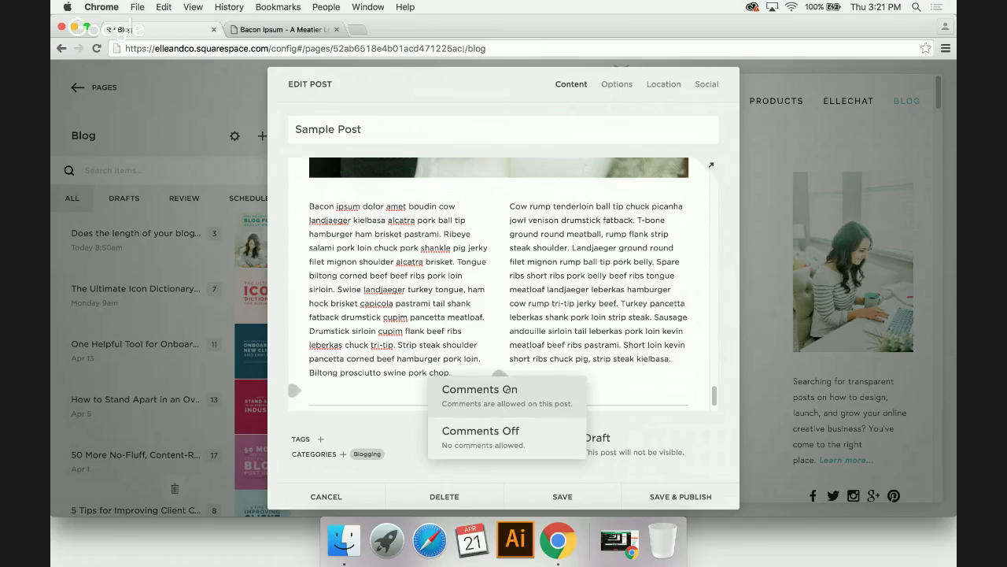
click(667, 437)
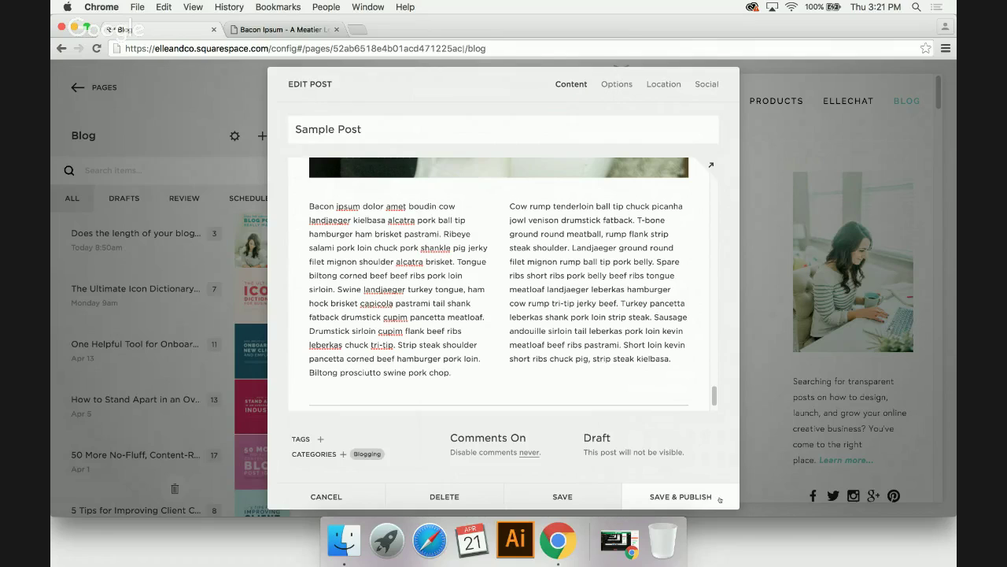
- Schedule the post for April 22, 2016 at 6:00 AM
click(597, 438)
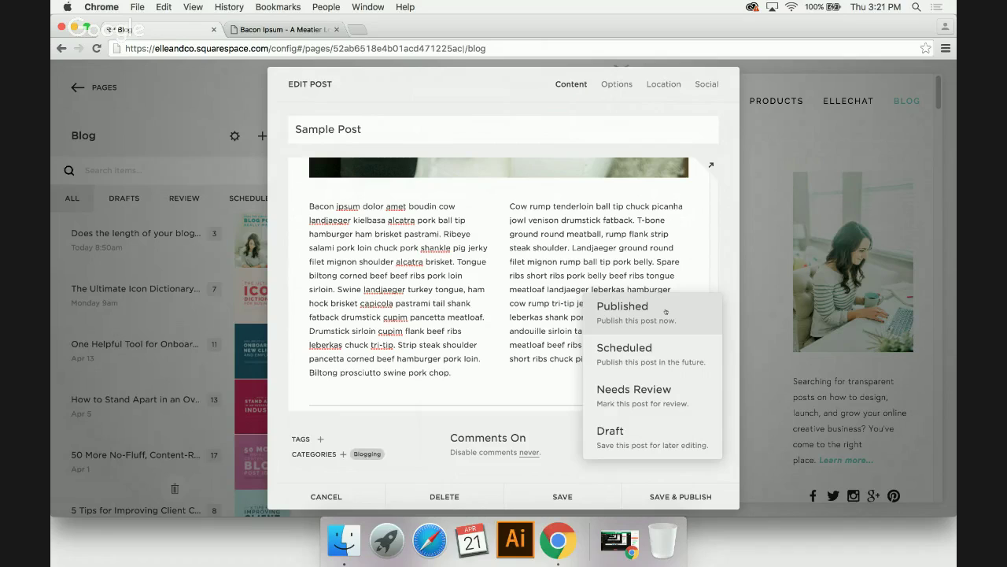
click(634, 346)
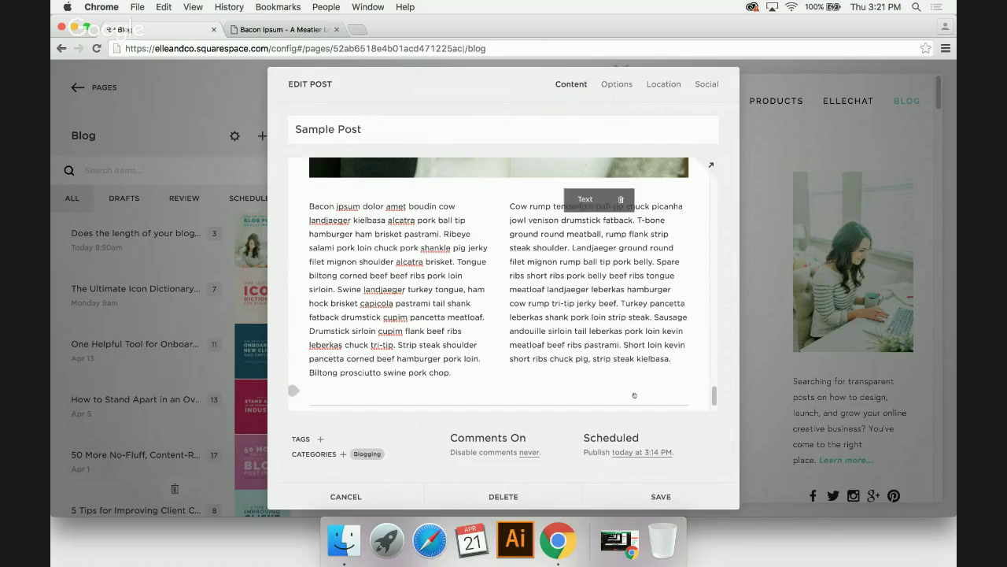
click(636, 453)
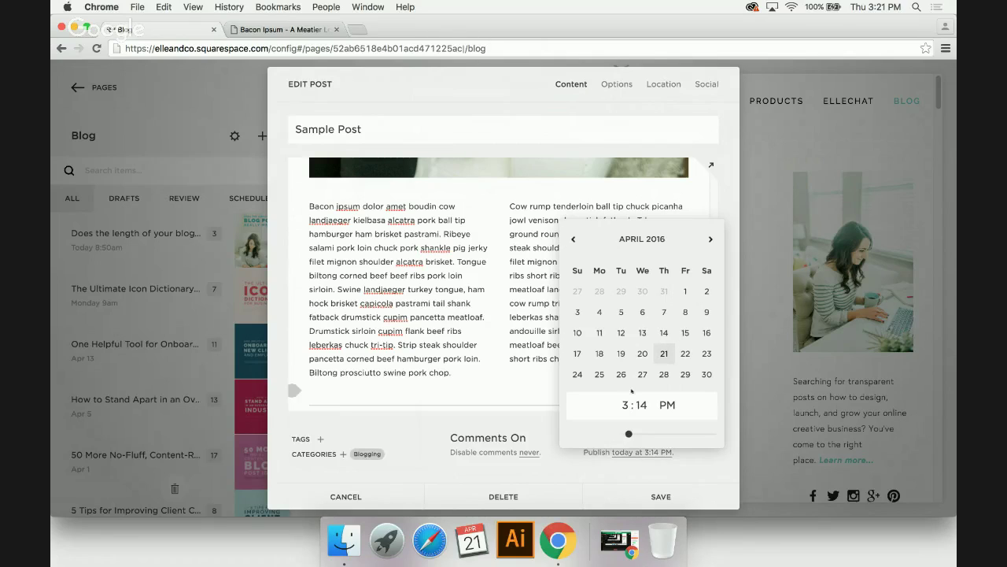
click(684, 353)
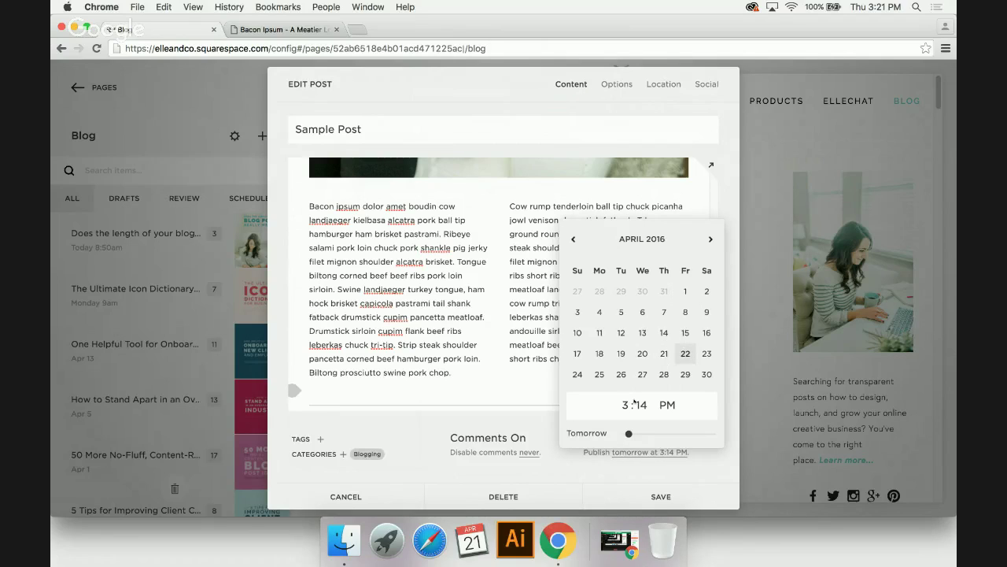
click(622, 405)
text(6)
key(Tab)
text(00a)
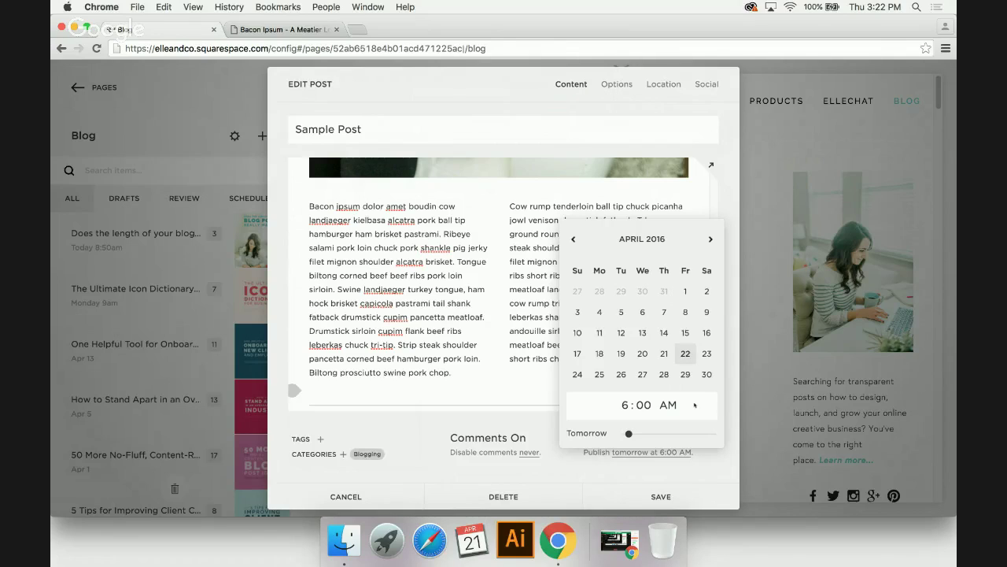
click(545, 419)
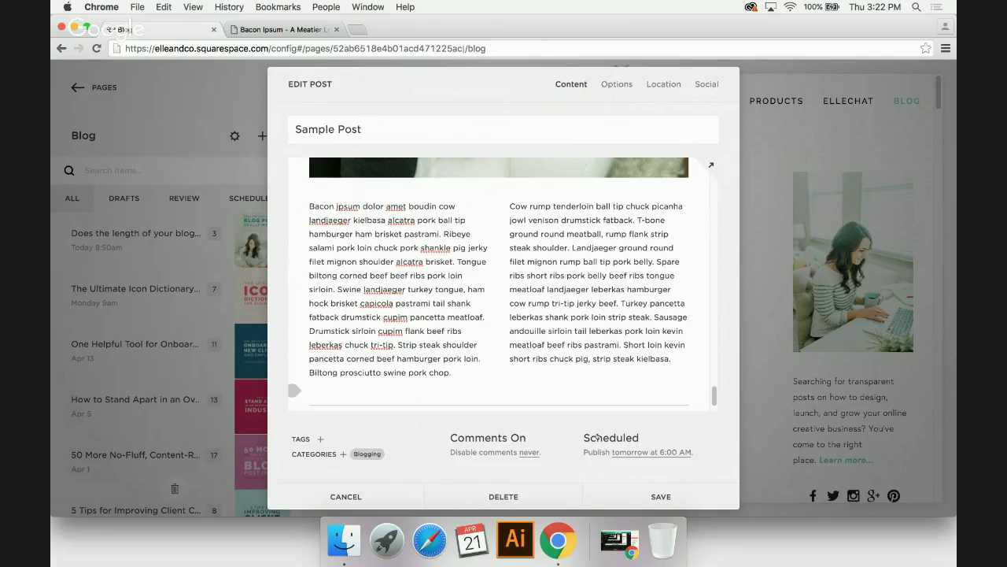
- Set the post's status to Published and backdate its publish date to July 15, 2015
click(596, 435)
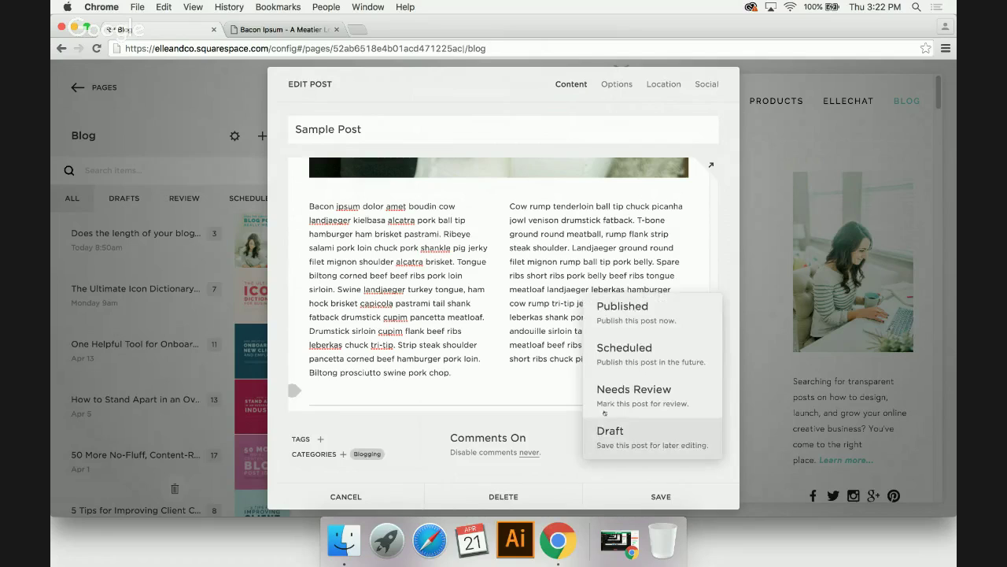
click(634, 311)
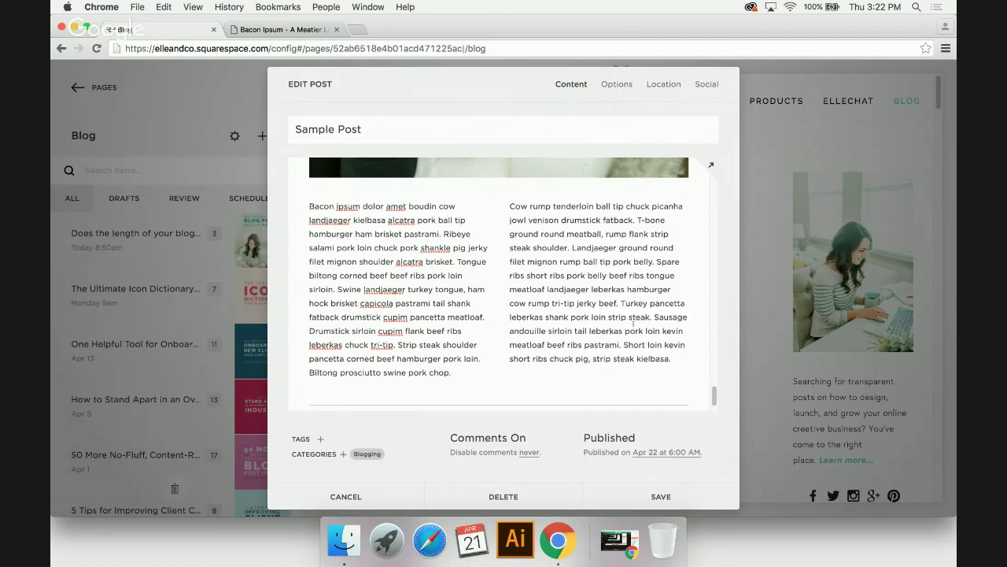
click(645, 452)
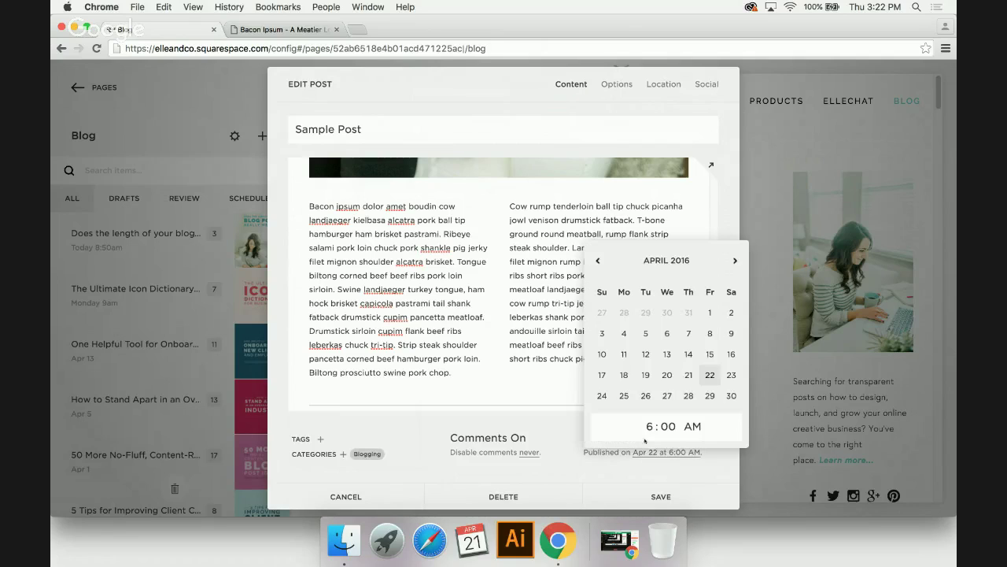
click(598, 260)
click(597, 261)
click(597, 260)
click(597, 260)
click(597, 260)
click(598, 261)
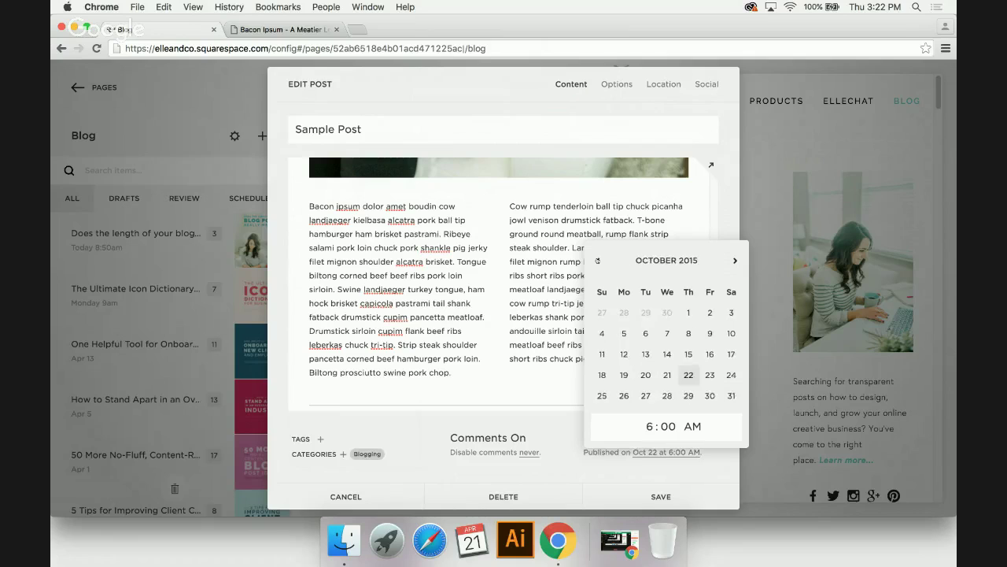
click(597, 261)
click(597, 260)
click(598, 260)
click(667, 353)
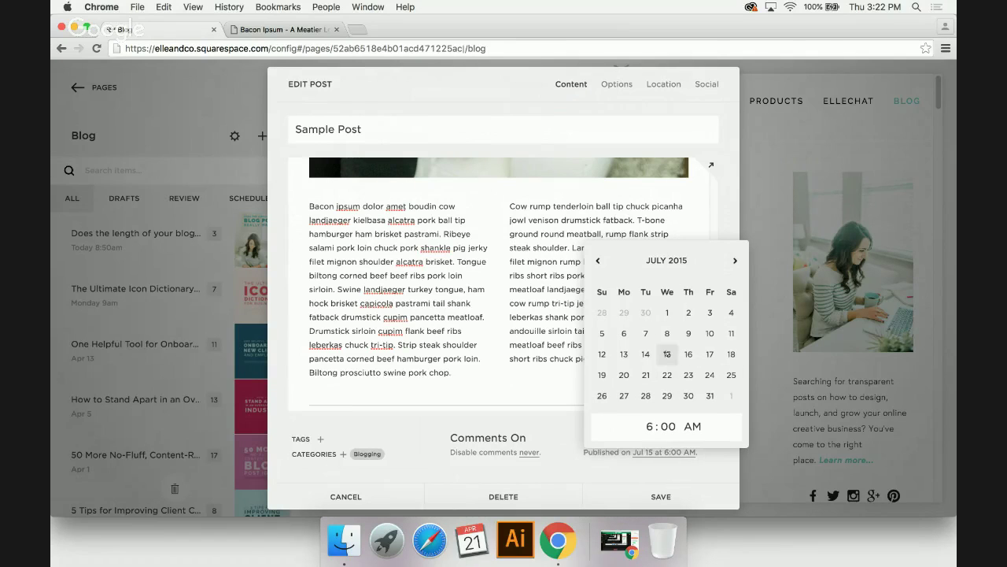
click(579, 391)
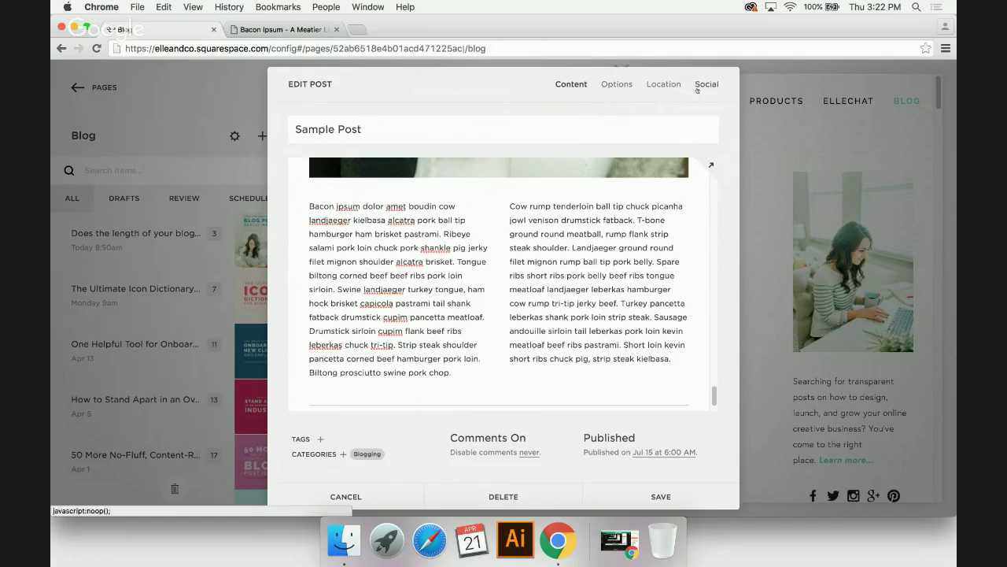
- Open the sample post's options, and load elleandcompanydesign.com/blog in a new browser tab
click(618, 85)
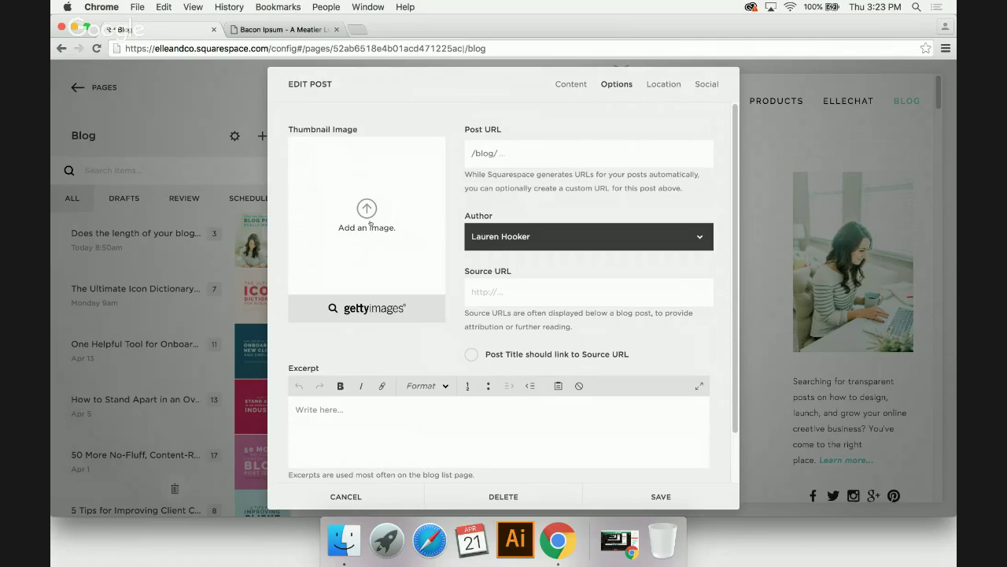
click(358, 29)
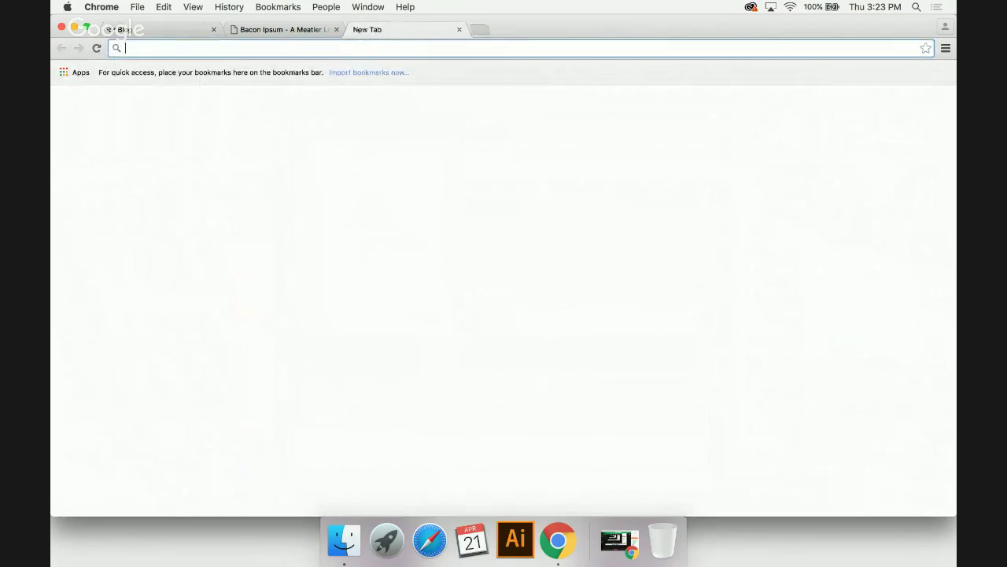
text(ellea)
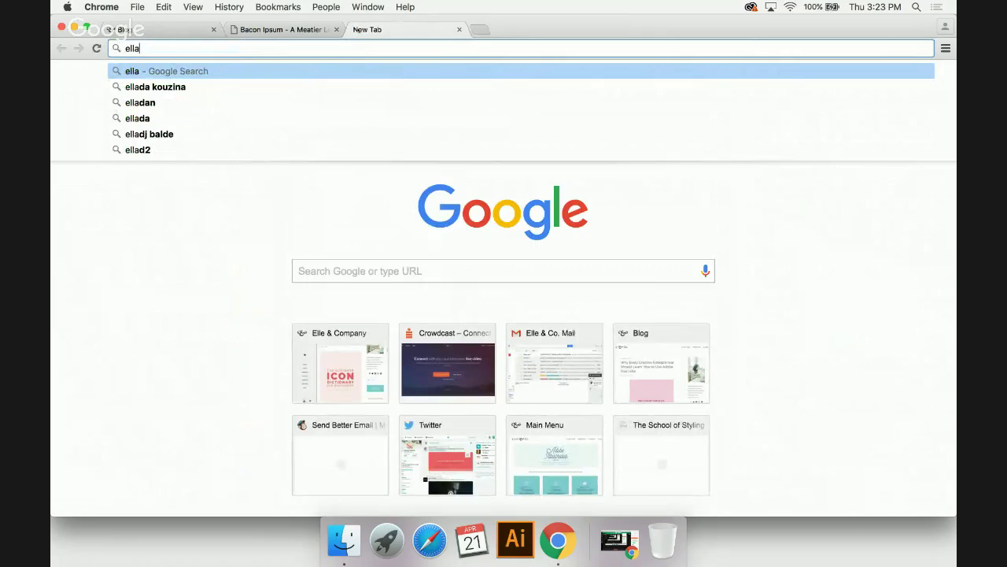
text(ndcompany)
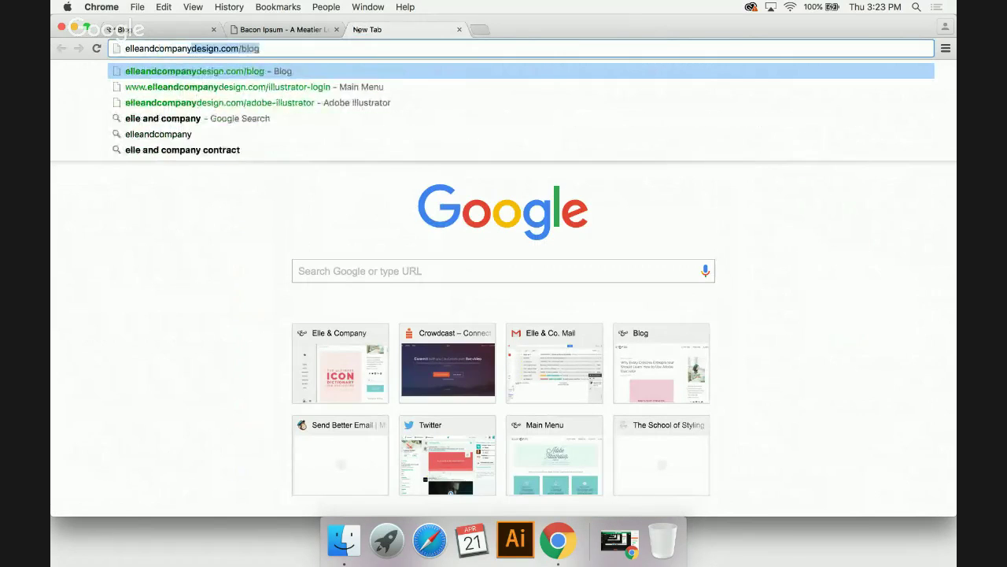
key(Return)
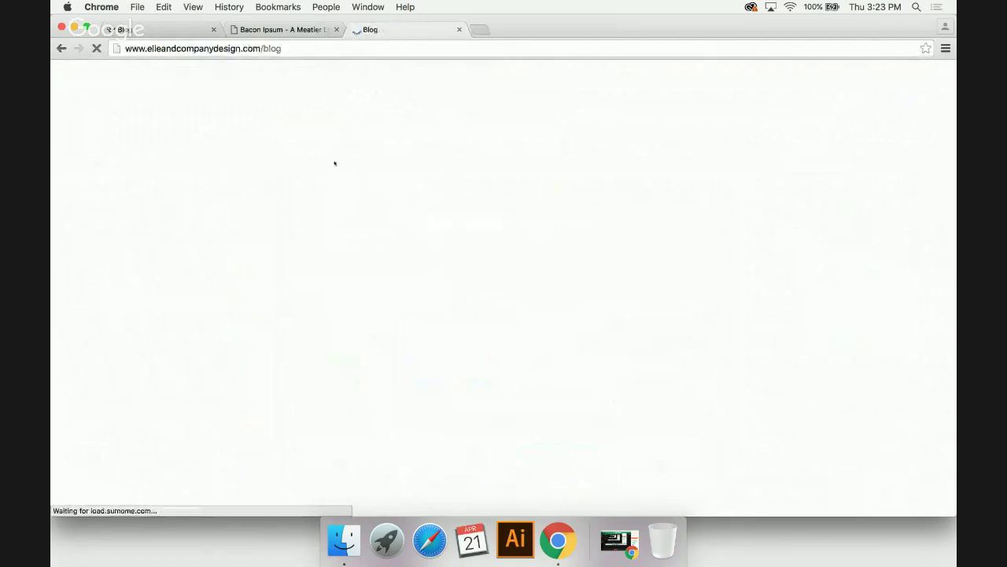
- Examine how the posts' images, intro text and Read More links appear on the live blog page, and return to the post's options
scroll(346, 177, down, 5)
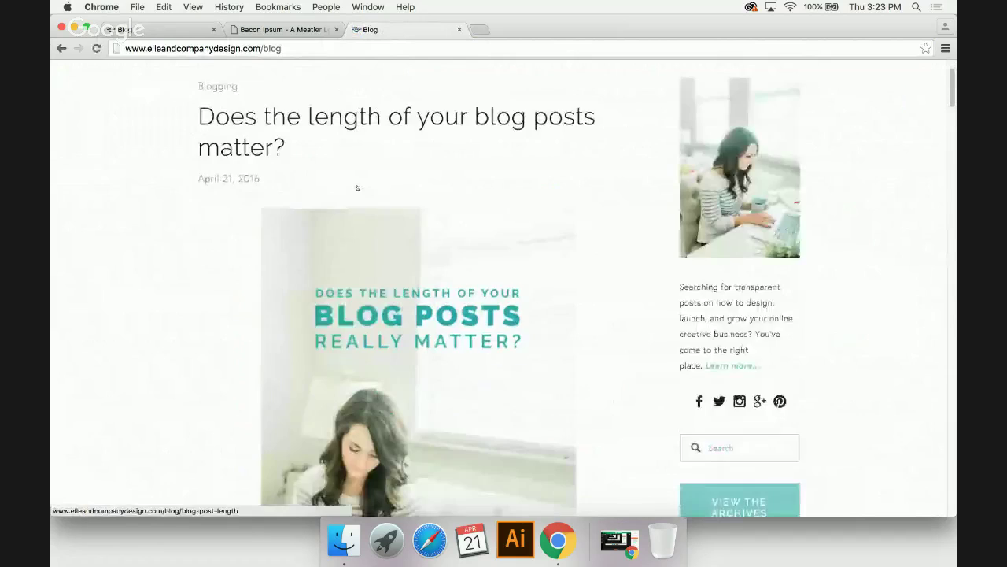
scroll(346, 259, down, 5)
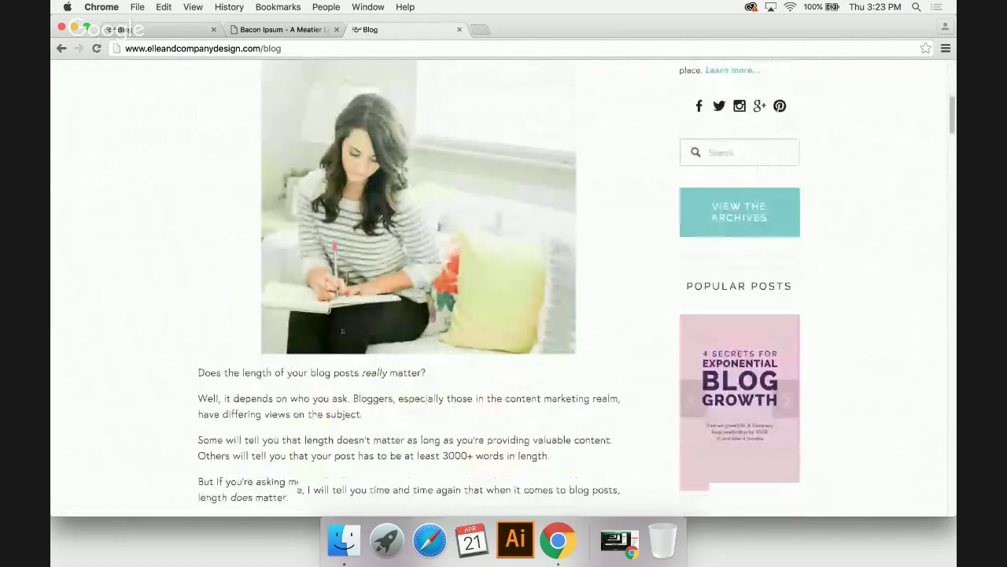
scroll(343, 331, down, 1)
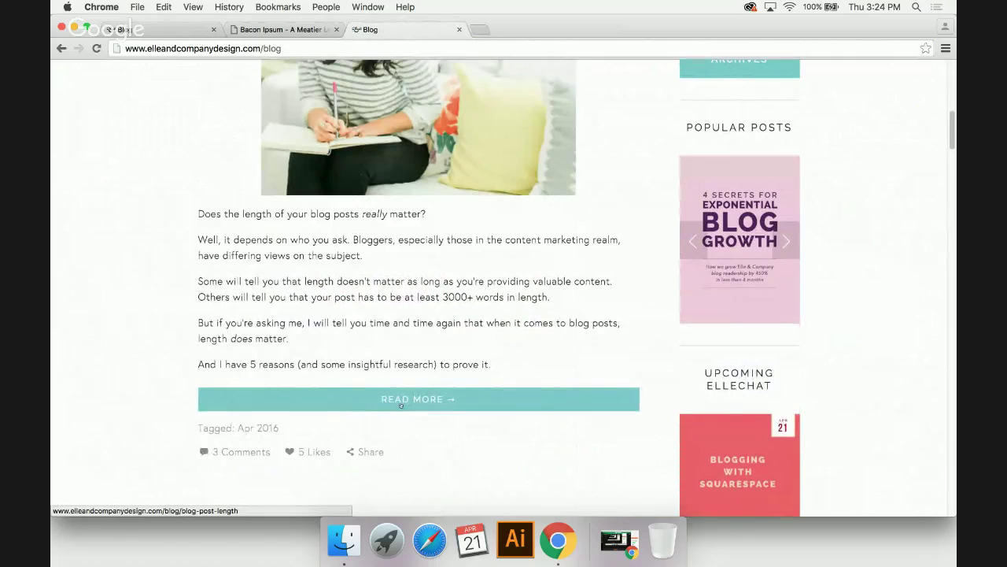
scroll(401, 404, down, 5)
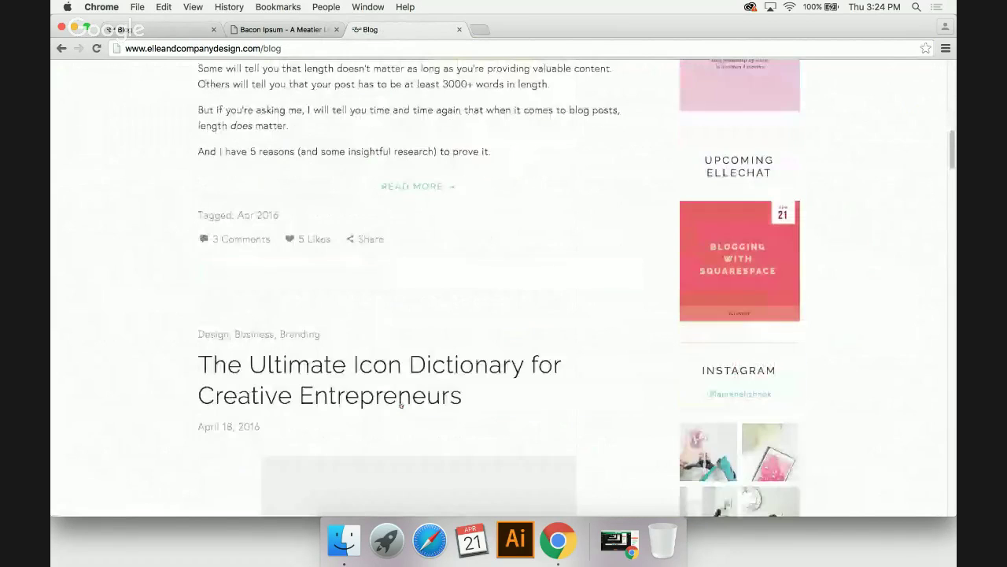
scroll(401, 404, down, 15)
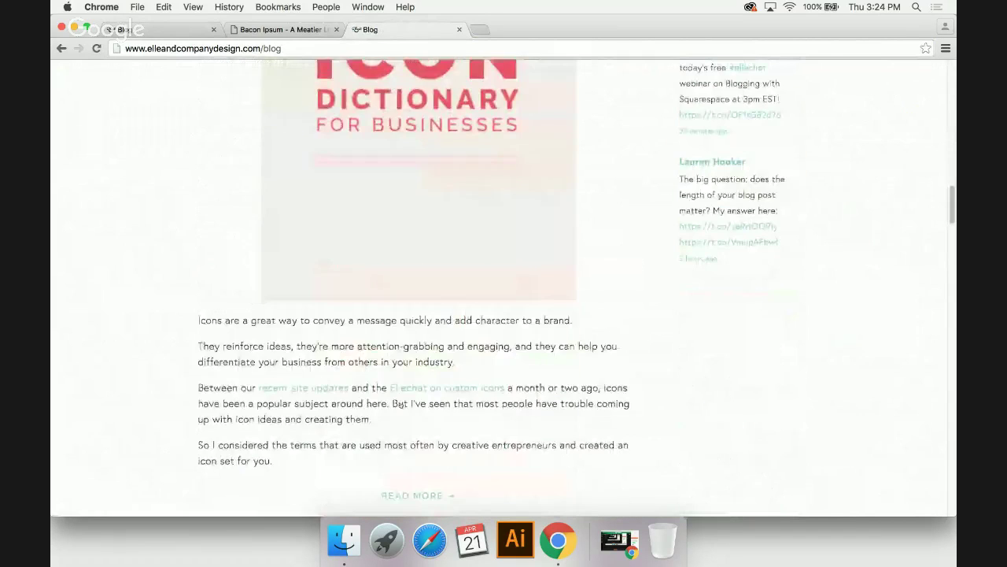
scroll(400, 404, down, 4)
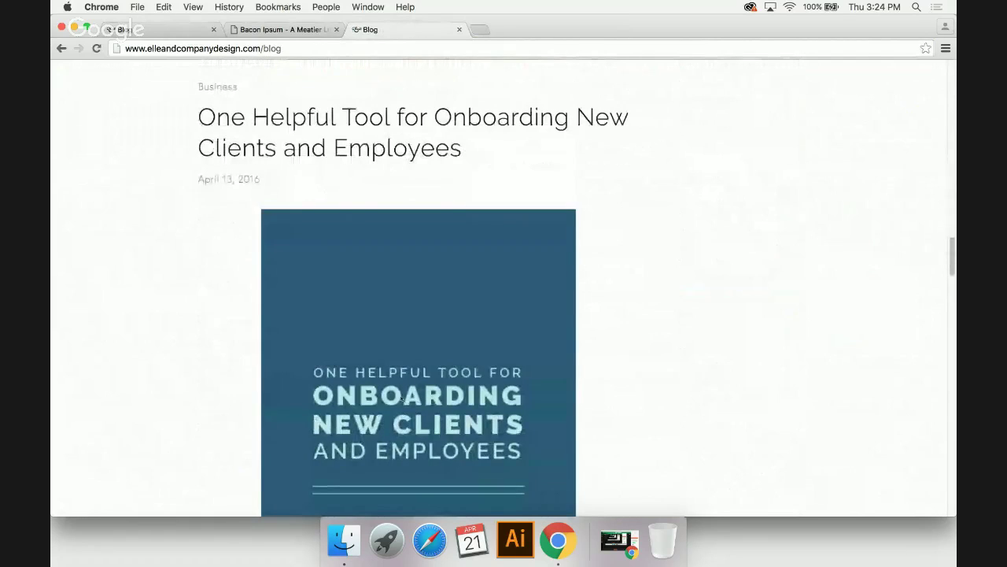
scroll(402, 399, down, 1)
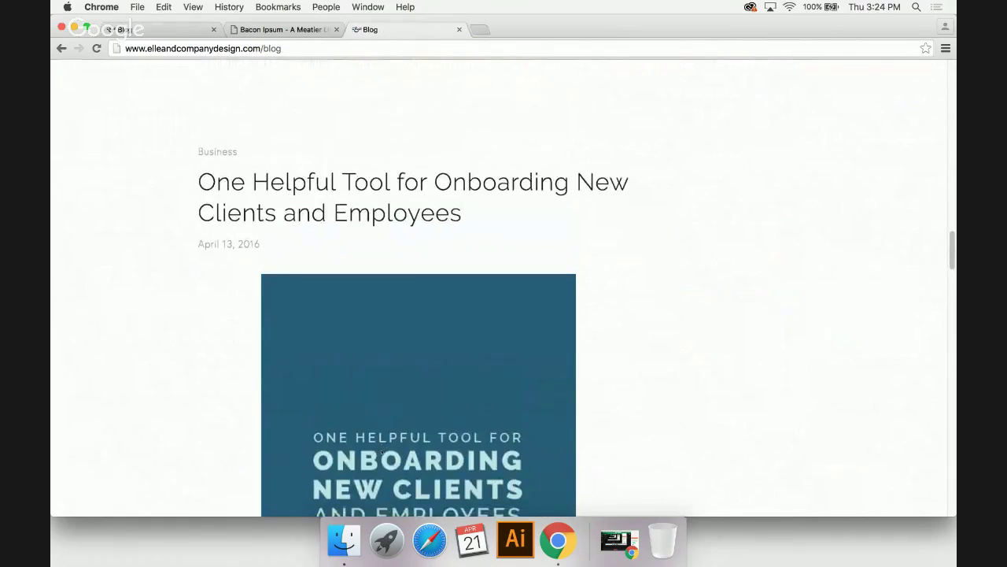
scroll(382, 451, down, 5)
scroll(382, 451, down, 15)
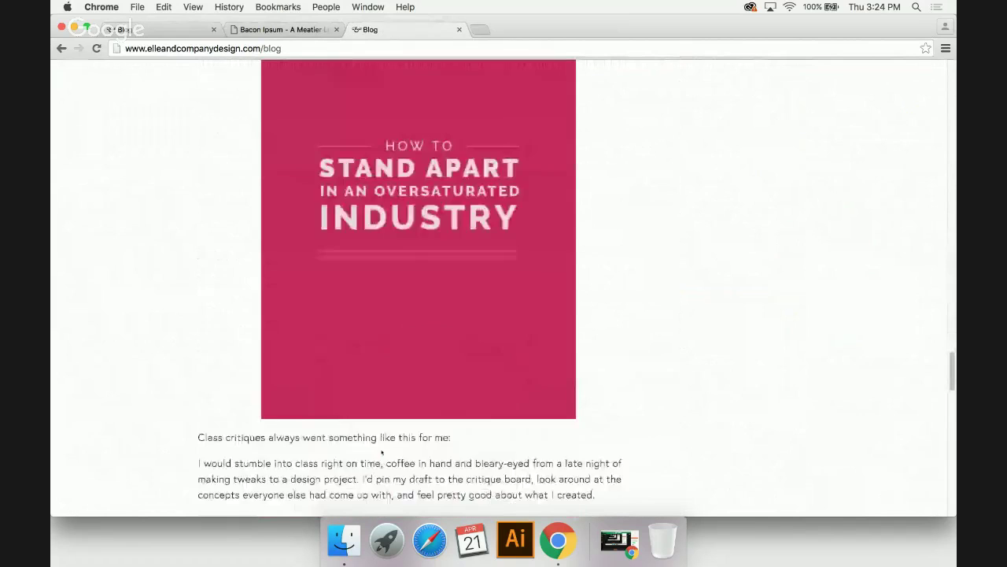
scroll(381, 451, down, 10)
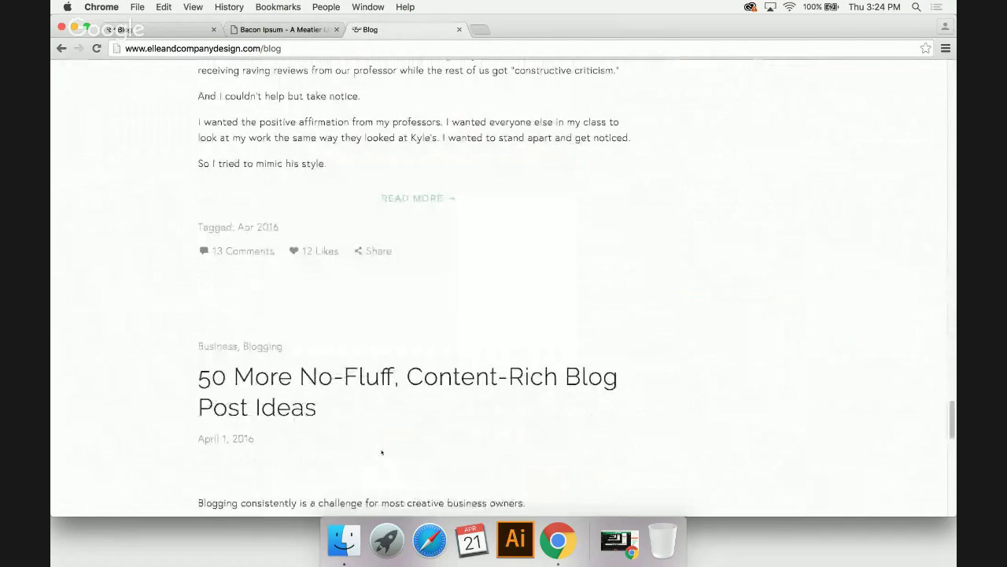
scroll(381, 451, down, 15)
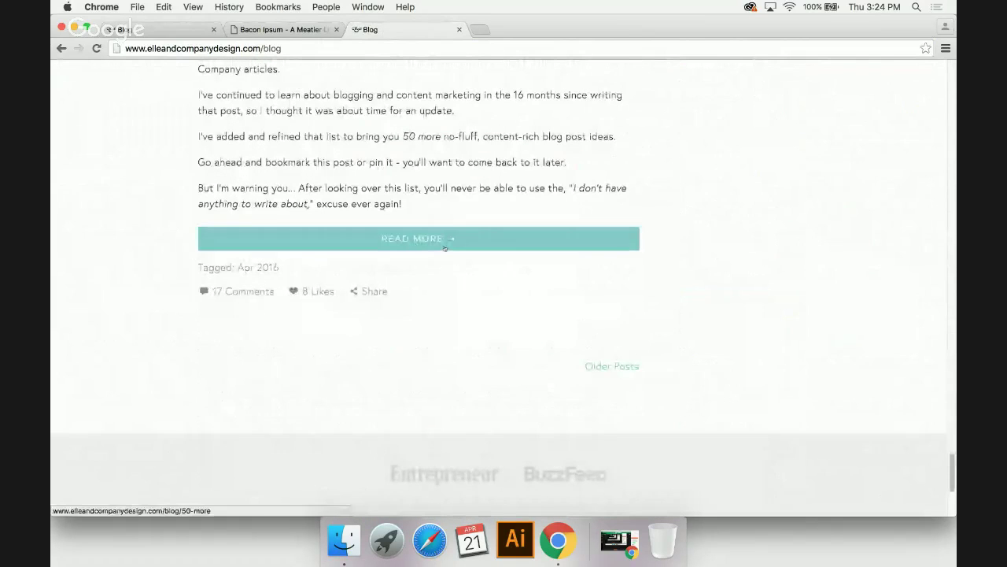
scroll(445, 248, up, 20)
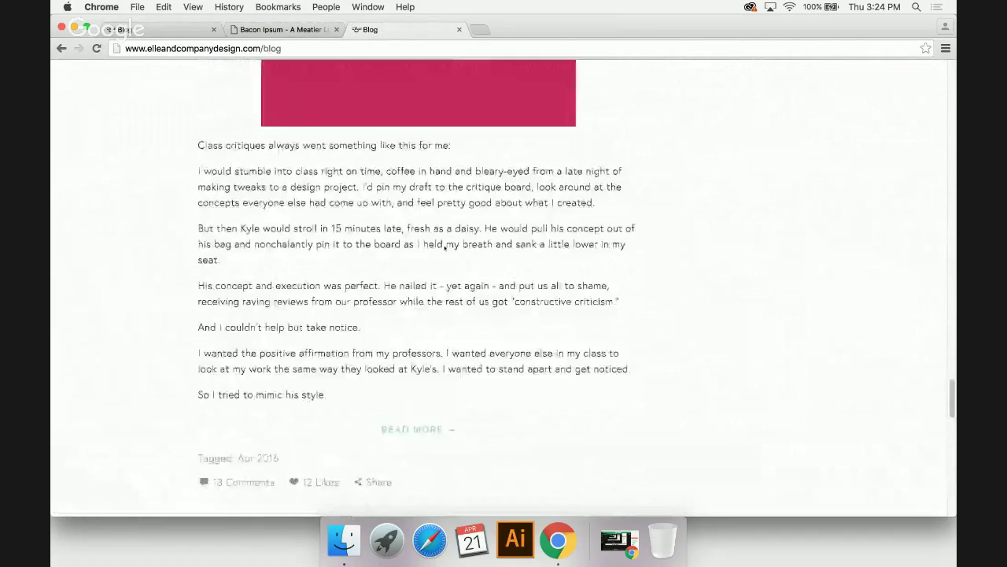
scroll(444, 248, up, 20)
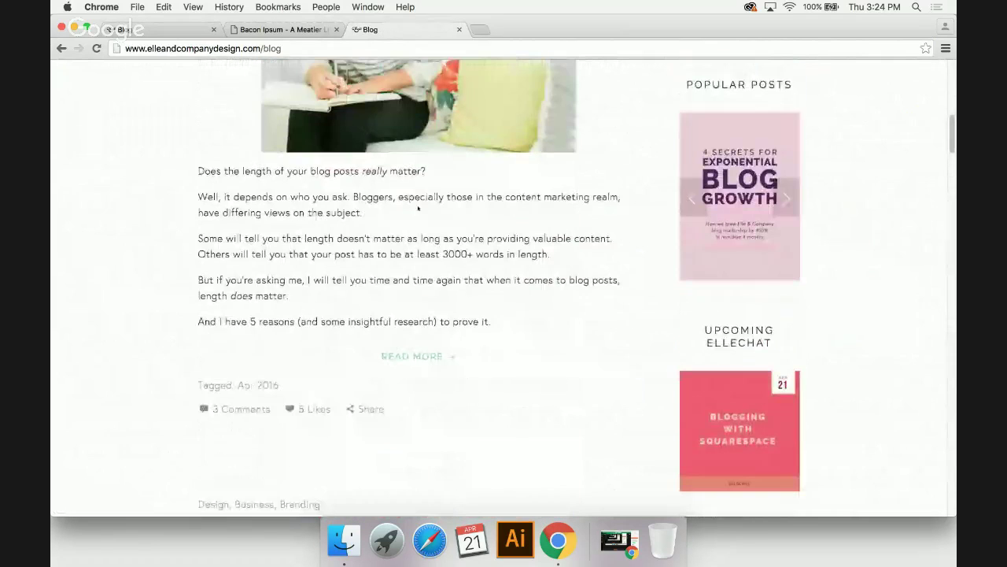
scroll(418, 208, up, 10)
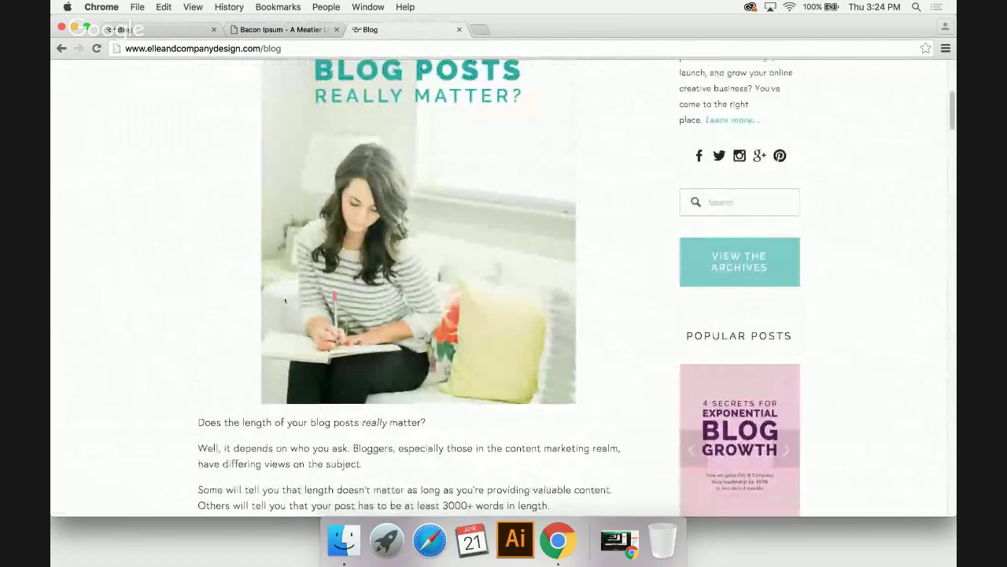
scroll(284, 299, up, 5)
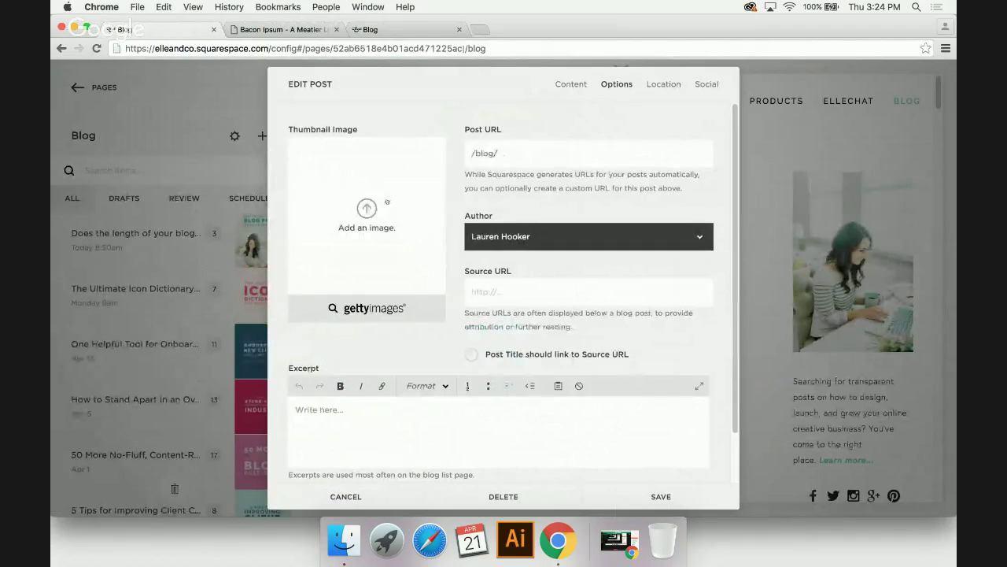
- Set the sample post's custom URL to /blog/blog-post-length
click(534, 154)
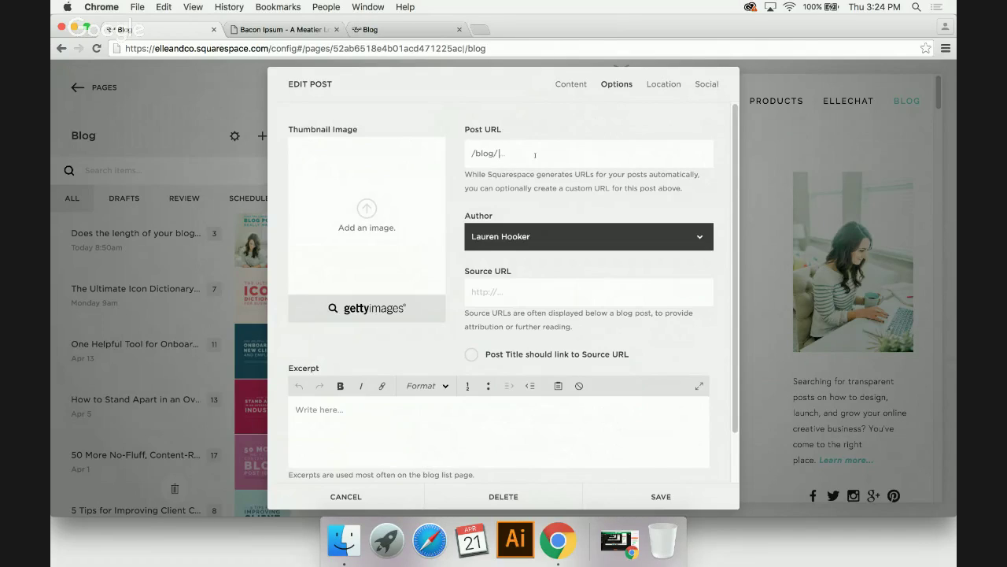
text(blog-post-length)
scroll(583, 173, down, 2)
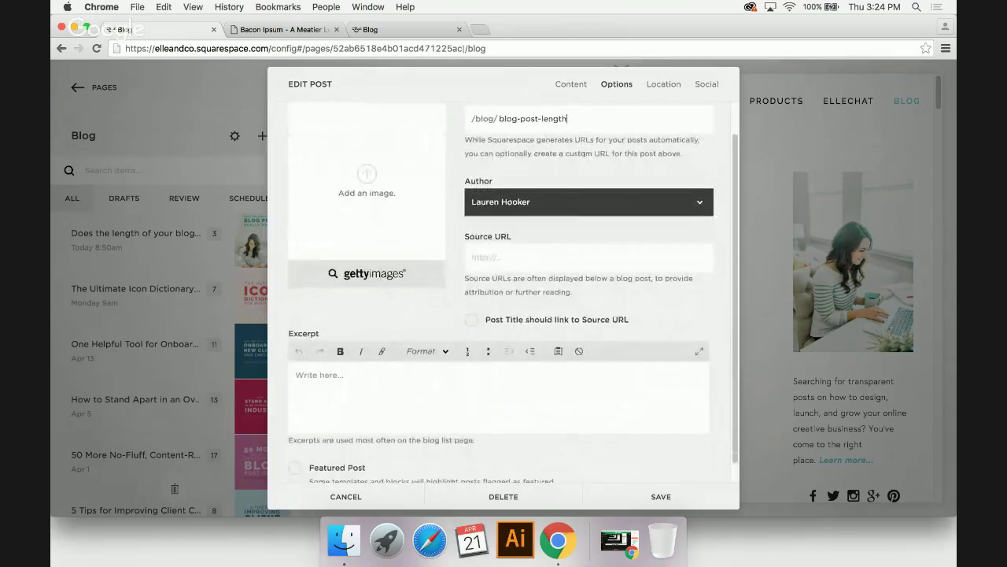
- Look at the author choices for the post and its source URL, excerpt and featured post settings
click(561, 202)
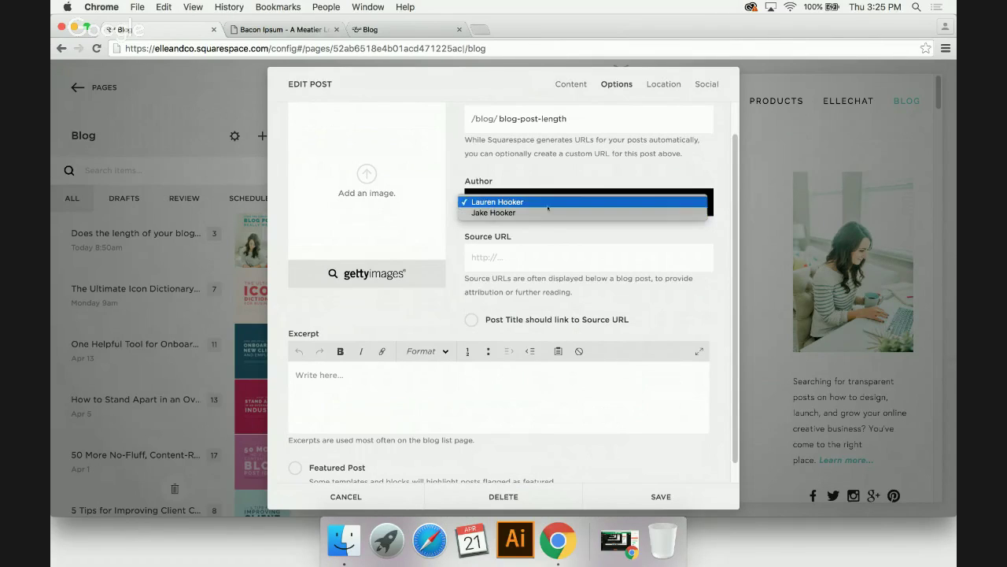
click(559, 166)
scroll(559, 167, down, 1)
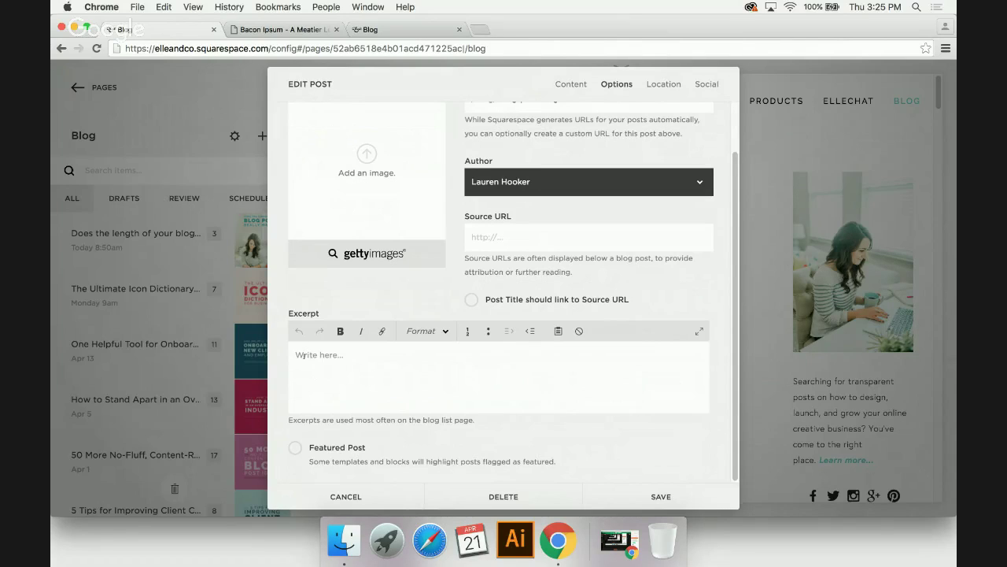
- Check the intro text above the Read More link of the latest post on the live blog, and return to the post's options
click(370, 29)
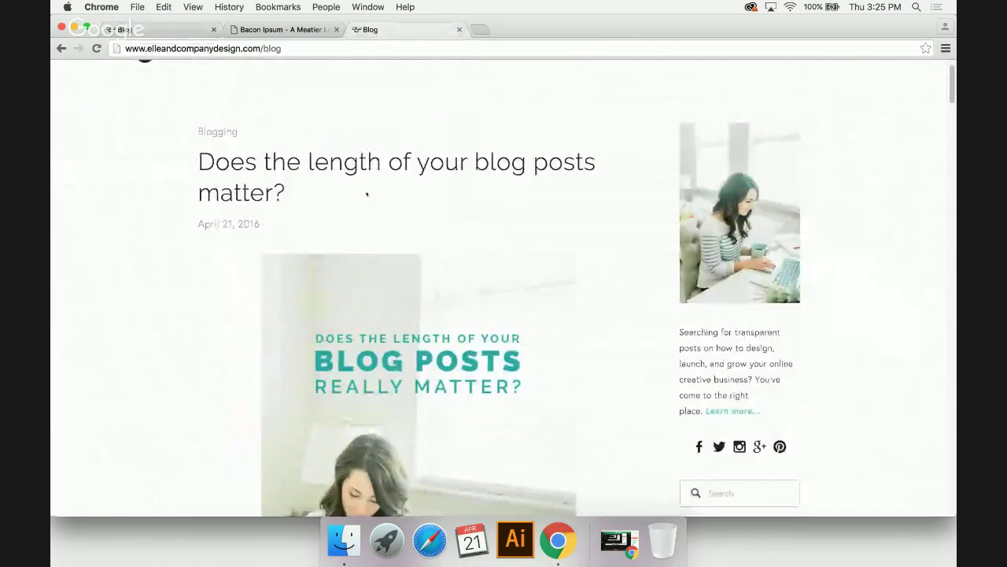
scroll(366, 193, down, 5)
scroll(367, 194, down, 3)
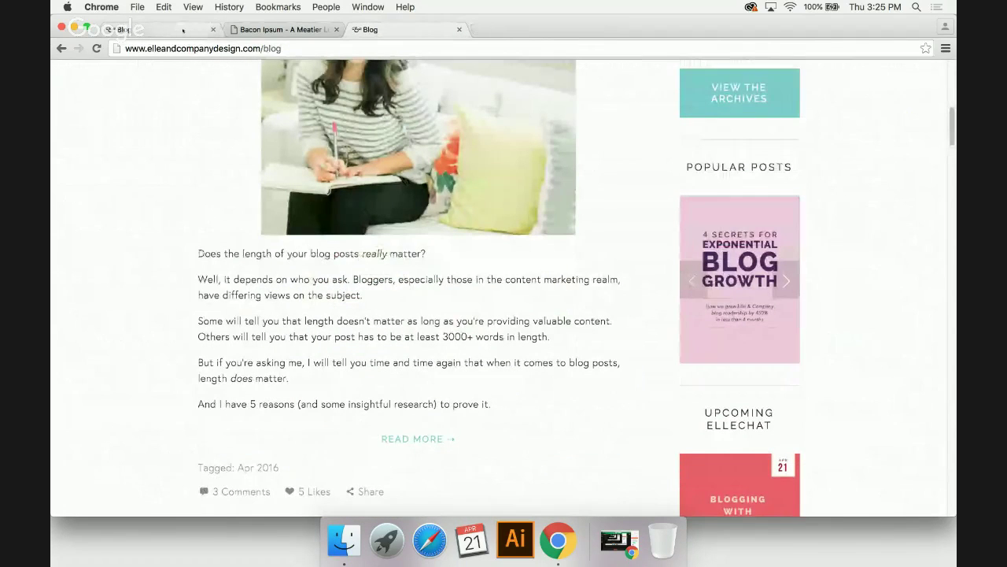
click(158, 29)
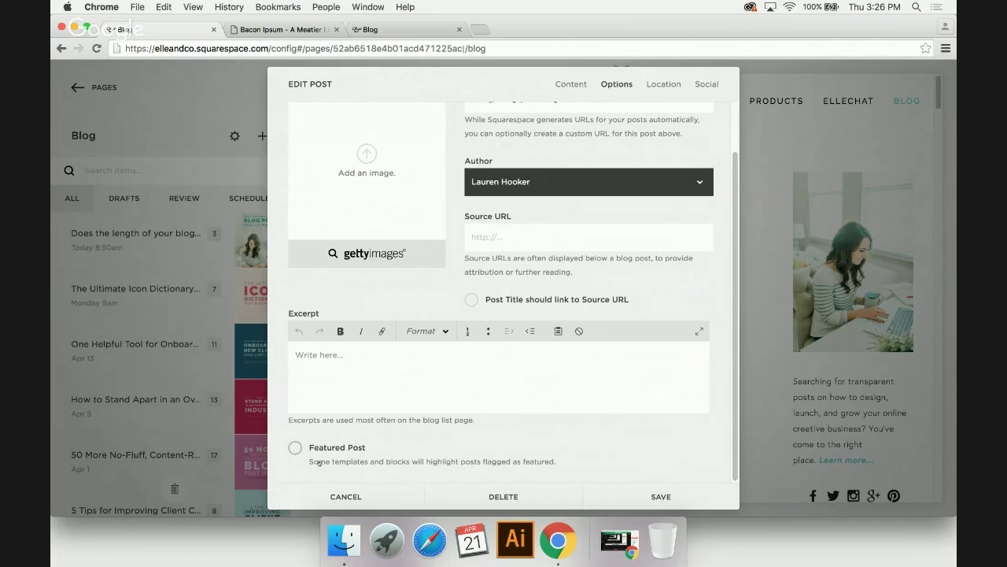
- Look at the post's location fields and map, and its social accounts for sharing
click(664, 83)
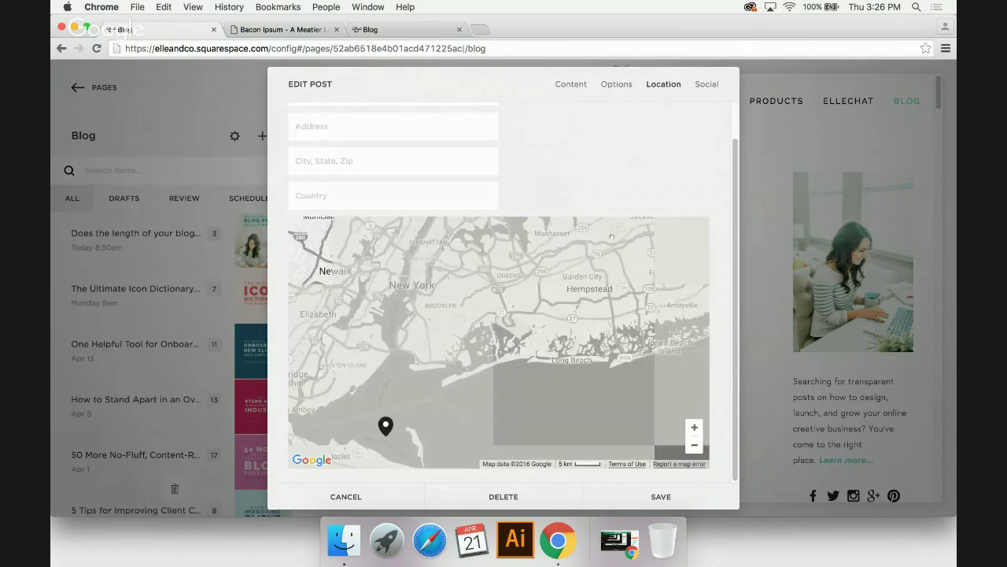
scroll(612, 236, up, 2)
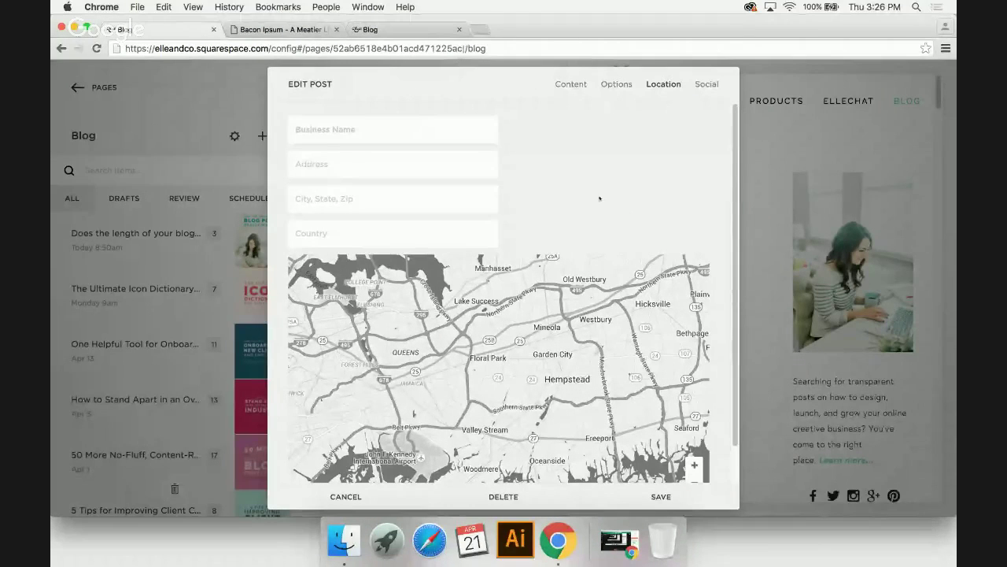
scroll(599, 198, down, 1)
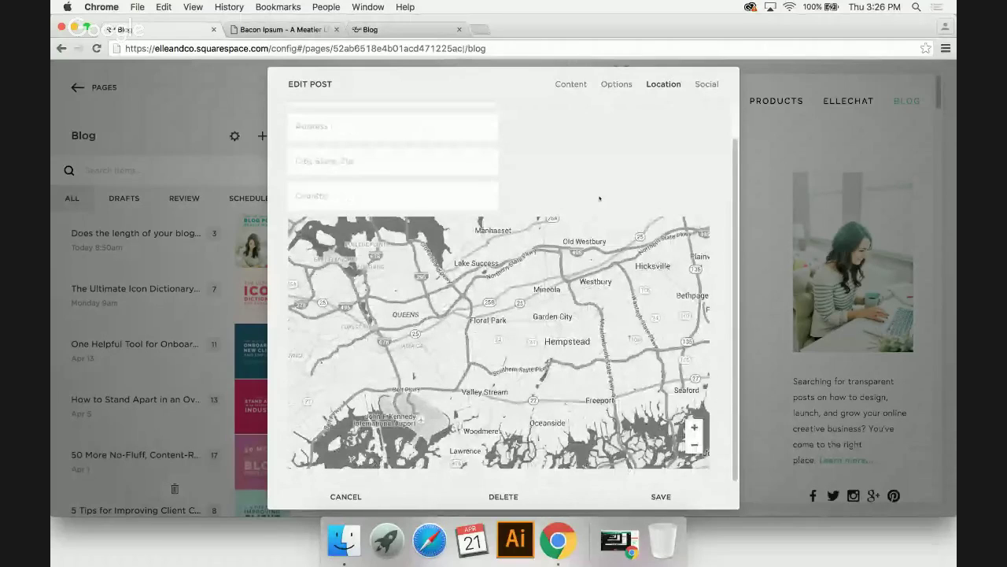
scroll(600, 198, up, 1)
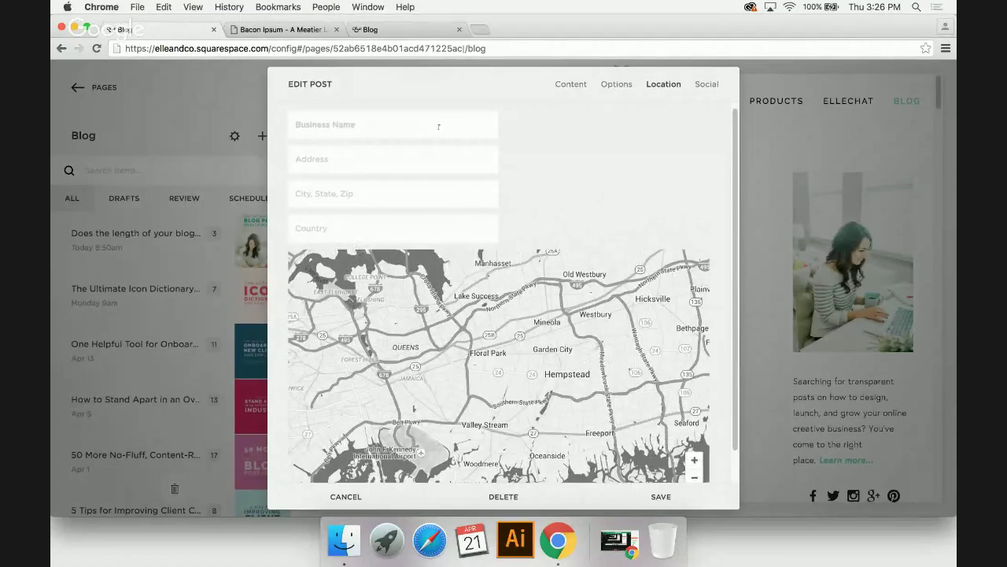
scroll(532, 137, up, 1)
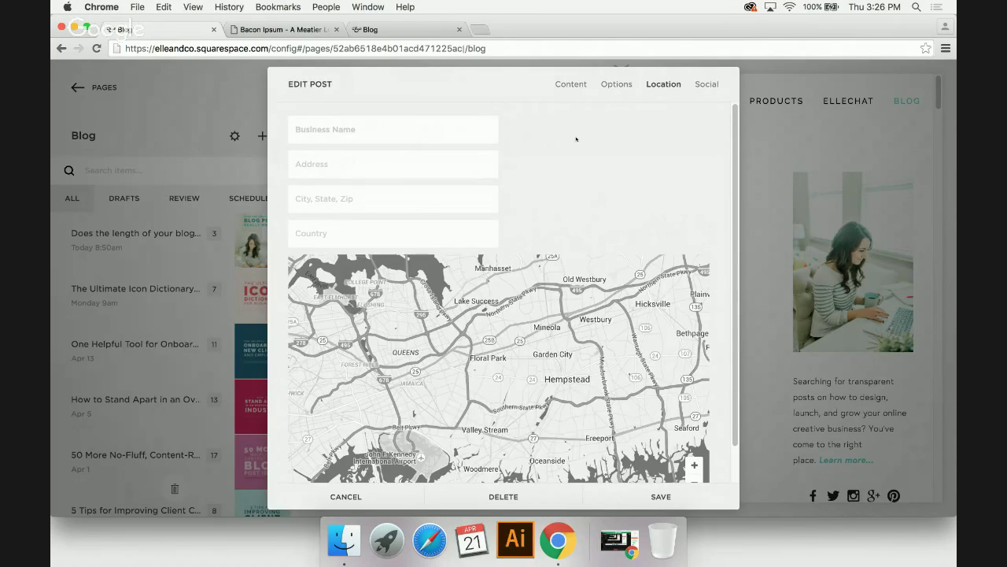
click(706, 86)
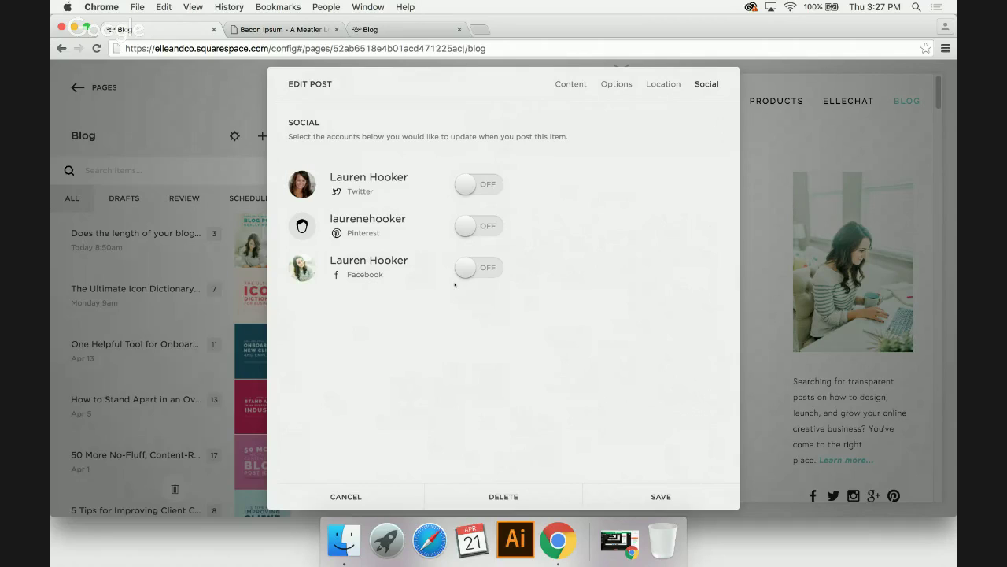
- Return to the sample post's content, and close the post editor, discarding all changes
click(572, 102)
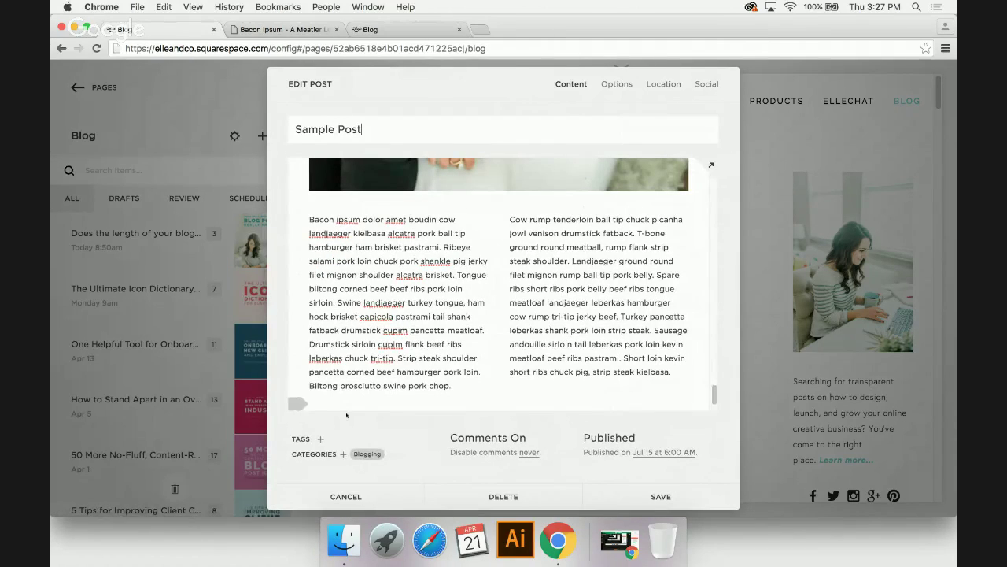
click(282, 496)
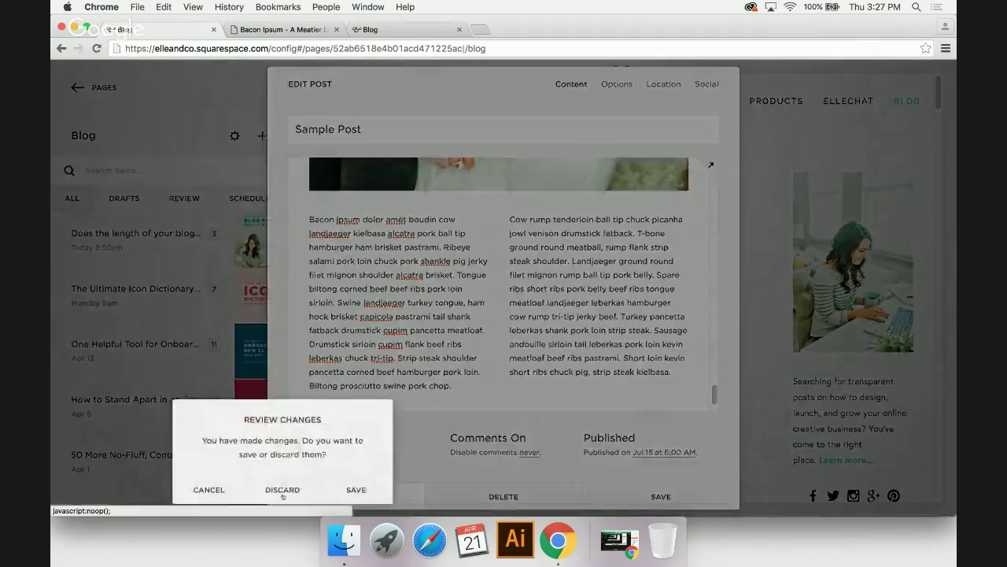
click(281, 425)
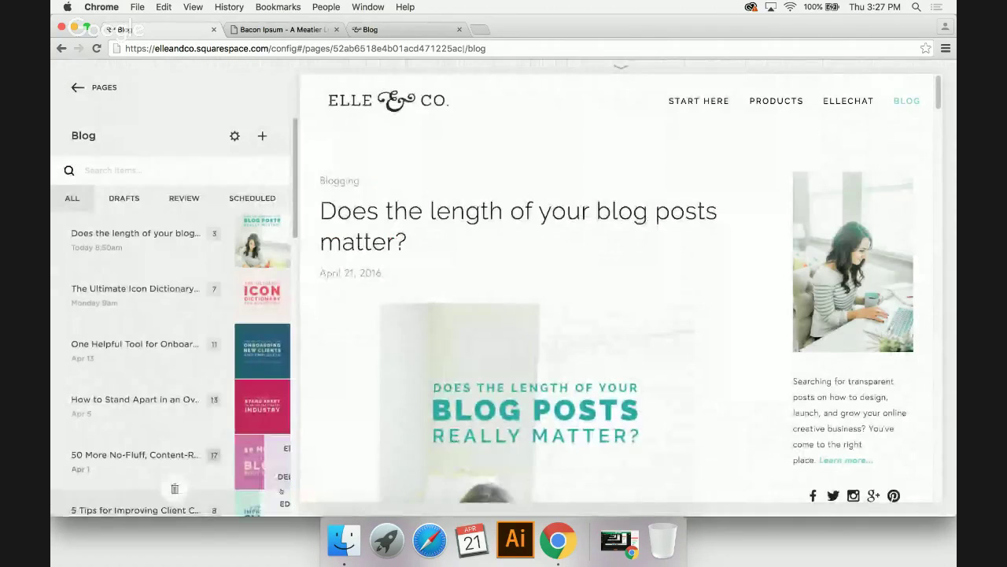
- Open the post "Does the length of your blog posts matter?" and expand its preview to full screen
scroll(363, 359, down, 2)
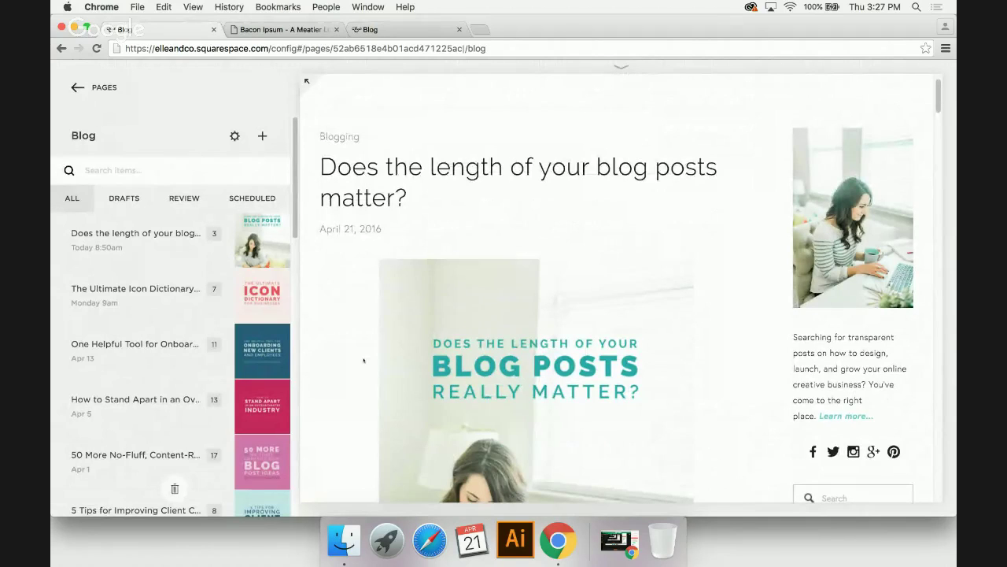
scroll(364, 359, down, 1)
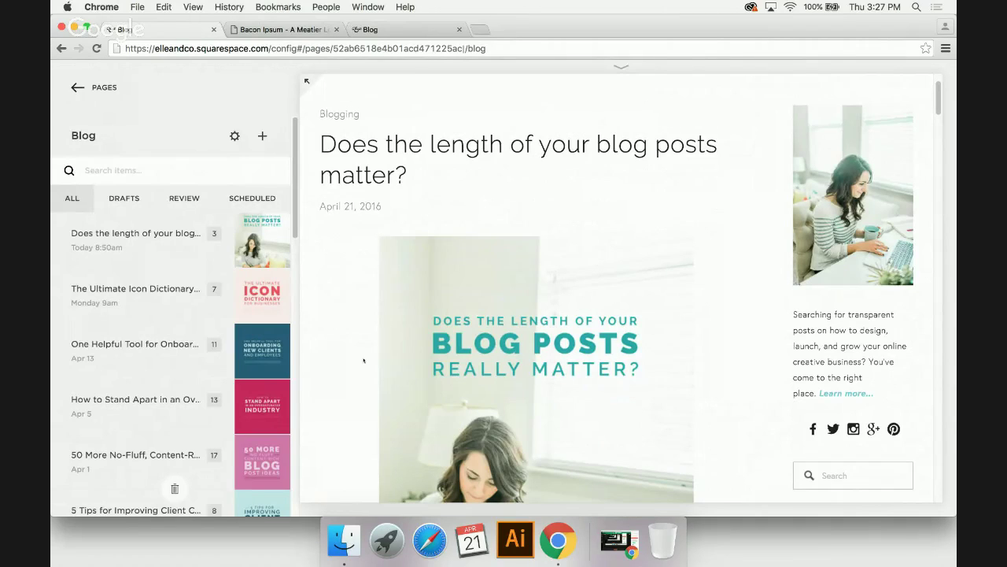
click(100, 265)
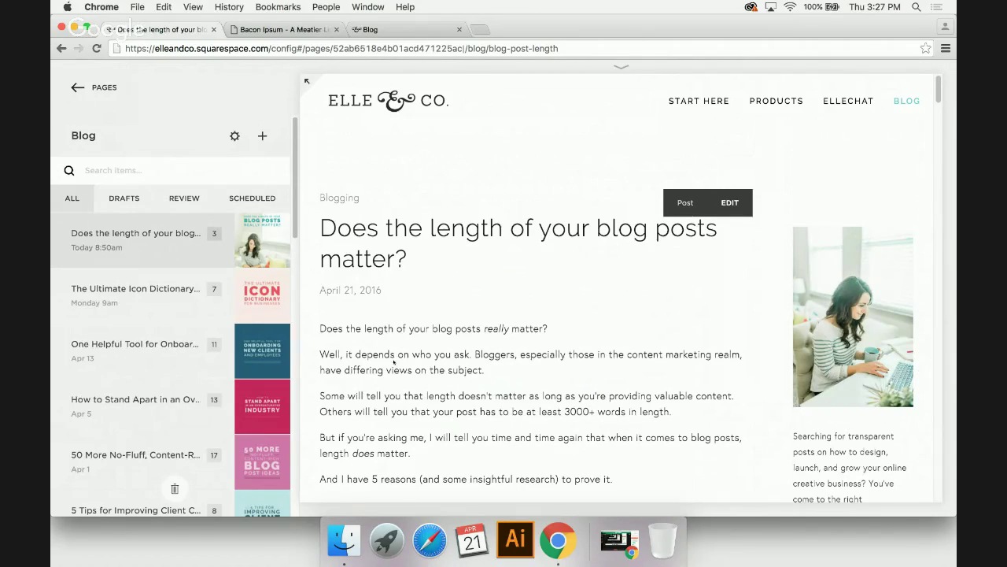
click(306, 84)
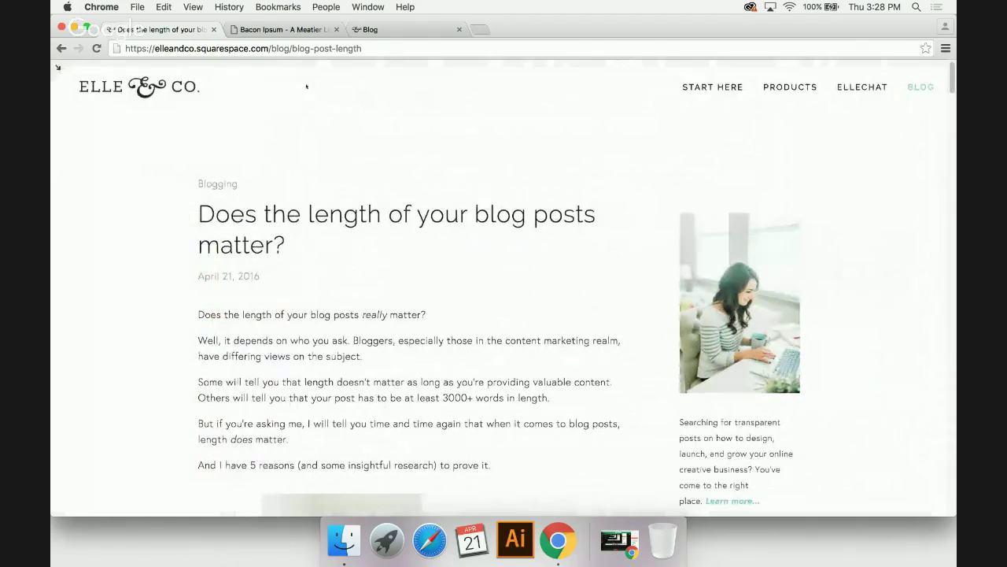
- Look through the post's intro, graphic and numbered sections, and return from the full-screen preview to the blog's post list
scroll(304, 124, down, 10)
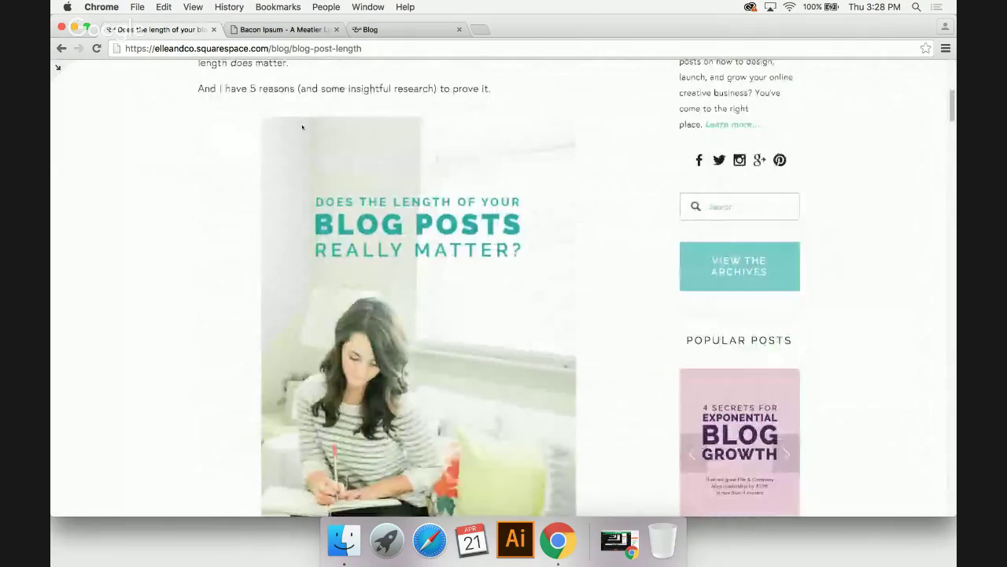
scroll(302, 128, down, 3)
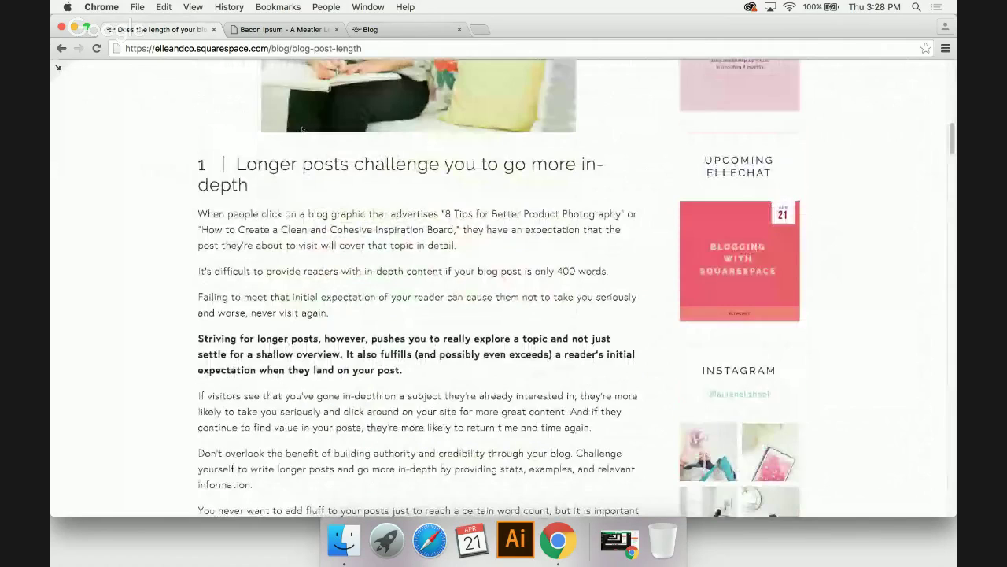
scroll(302, 128, down, 2)
scroll(315, 320, down, 4)
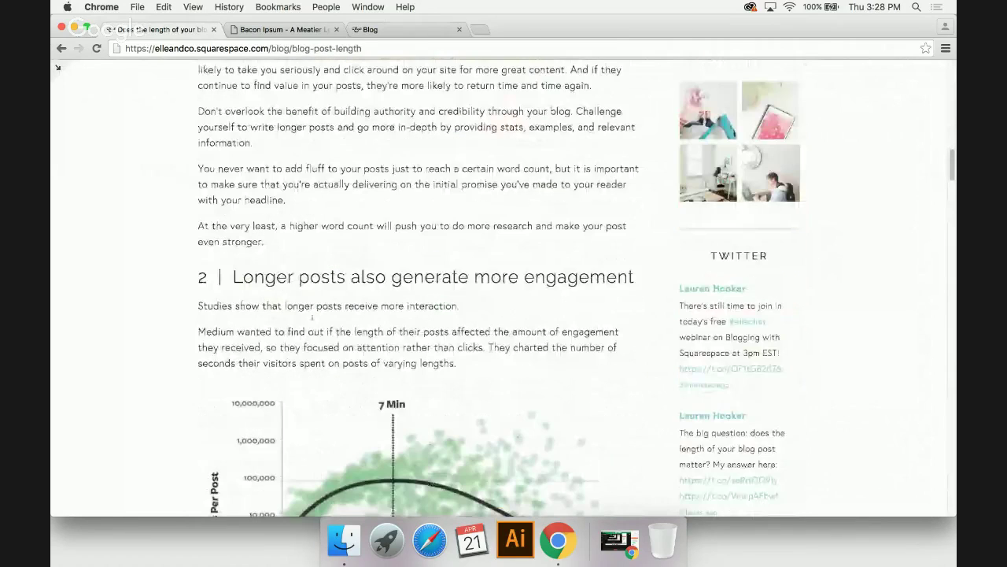
scroll(393, 266, down, 7)
scroll(393, 266, down, 3)
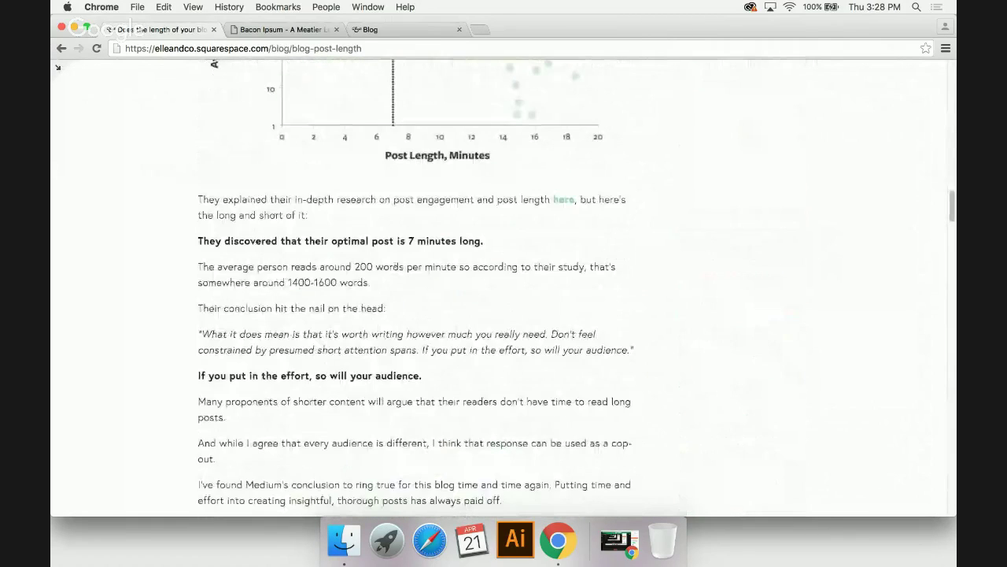
scroll(396, 266, down, 13)
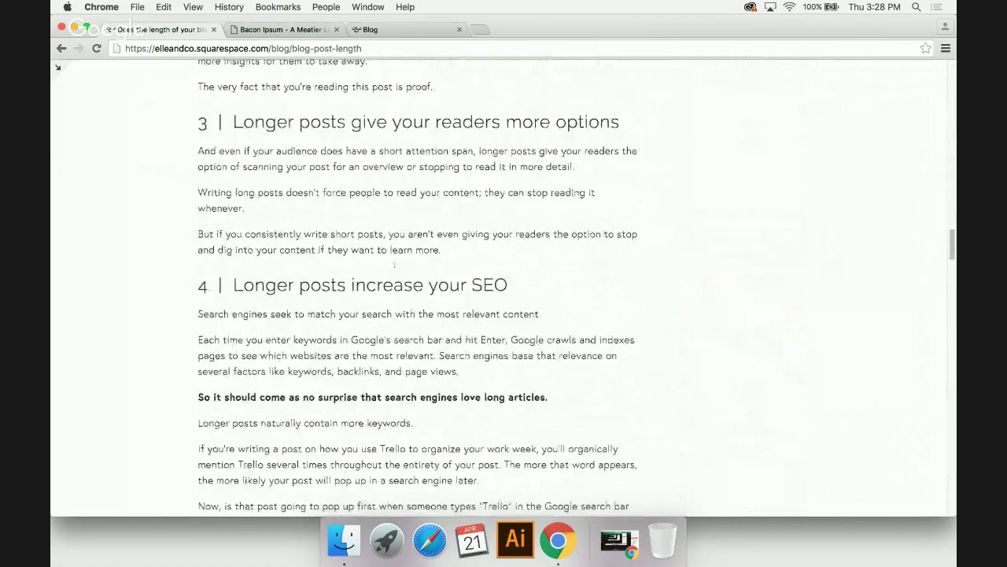
scroll(394, 265, up, 20)
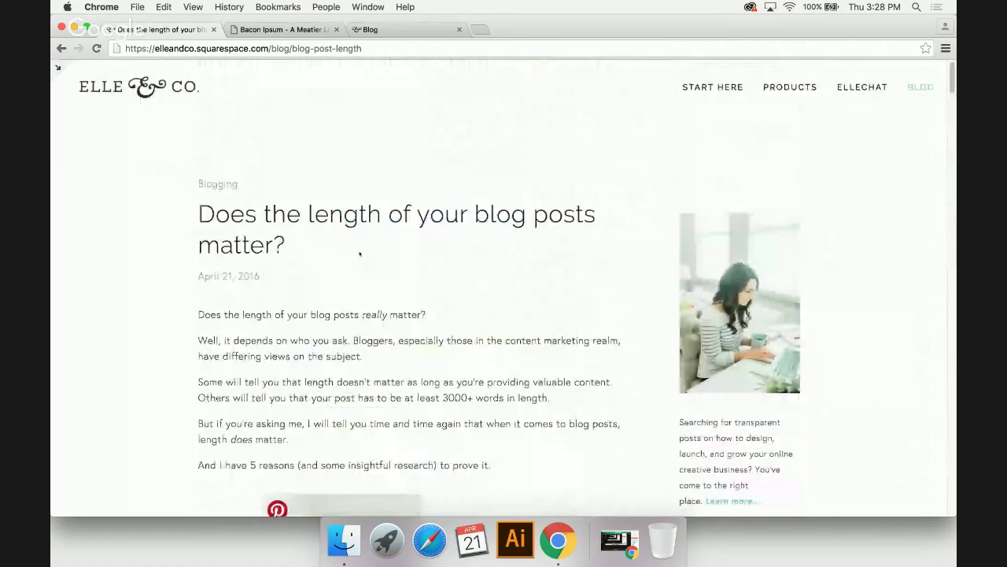
click(59, 69)
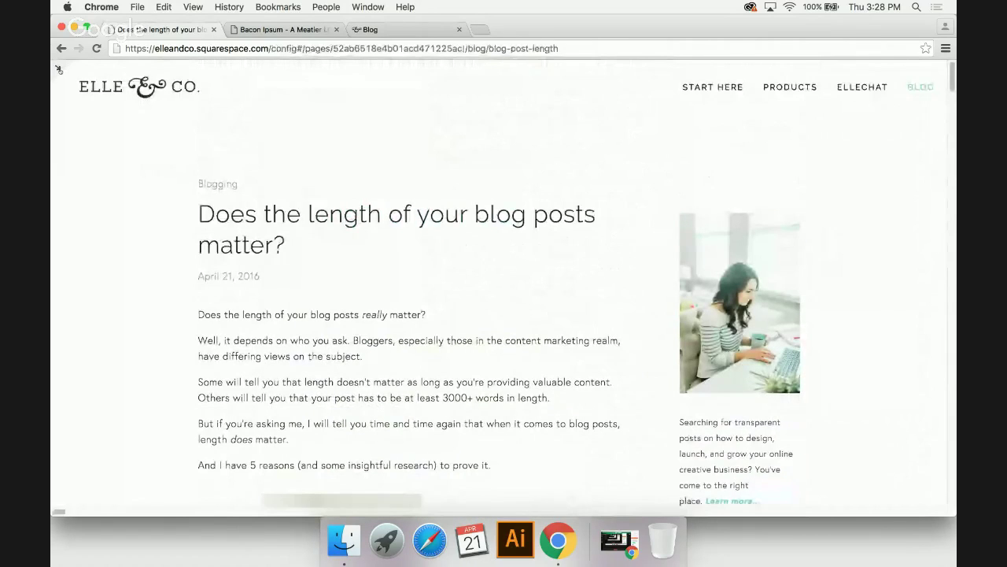
- Open the post for on-page editing and look through its text and image blocks to the insert point above the engagement chart
mouse_move(479, 258)
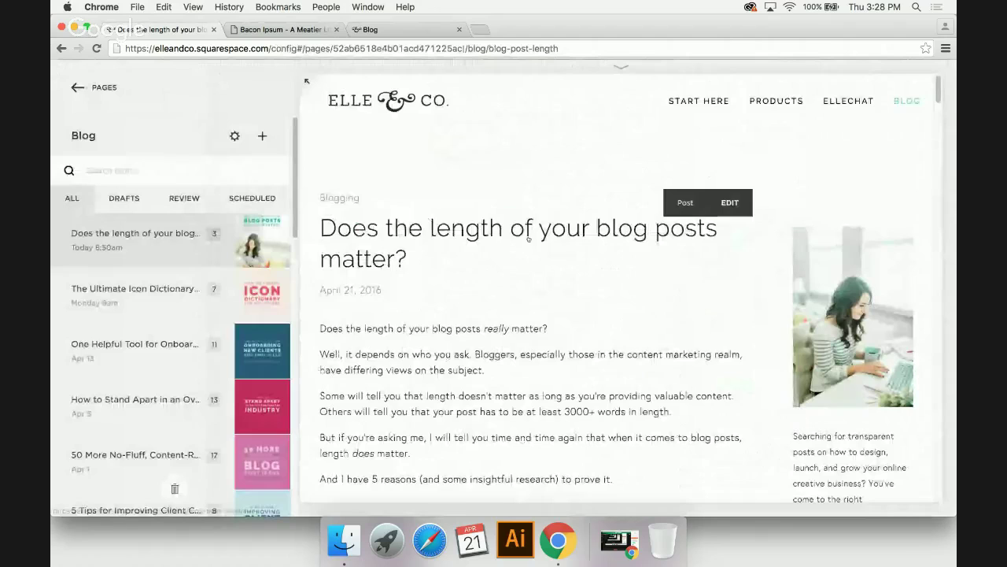
click(732, 203)
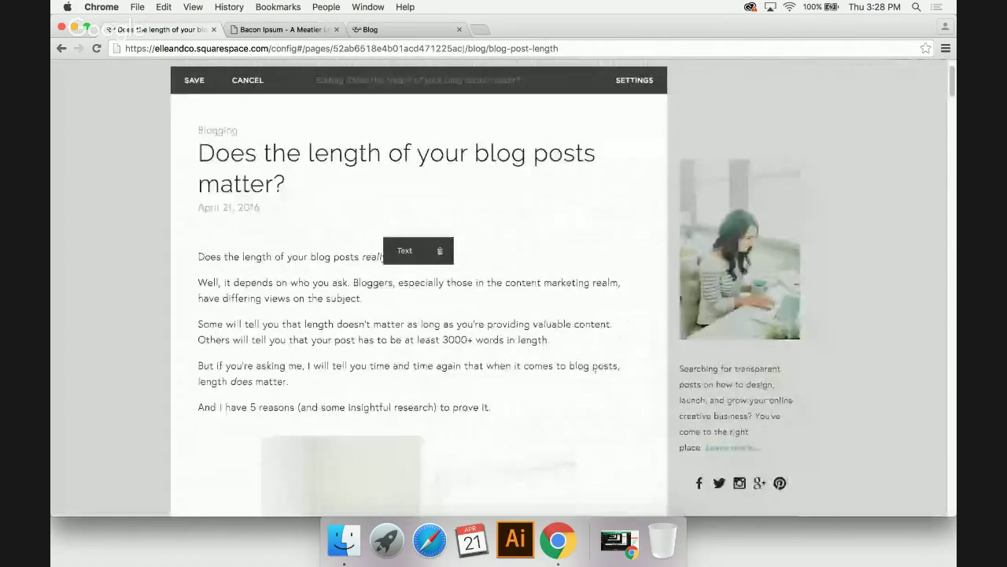
scroll(595, 371, down, 3)
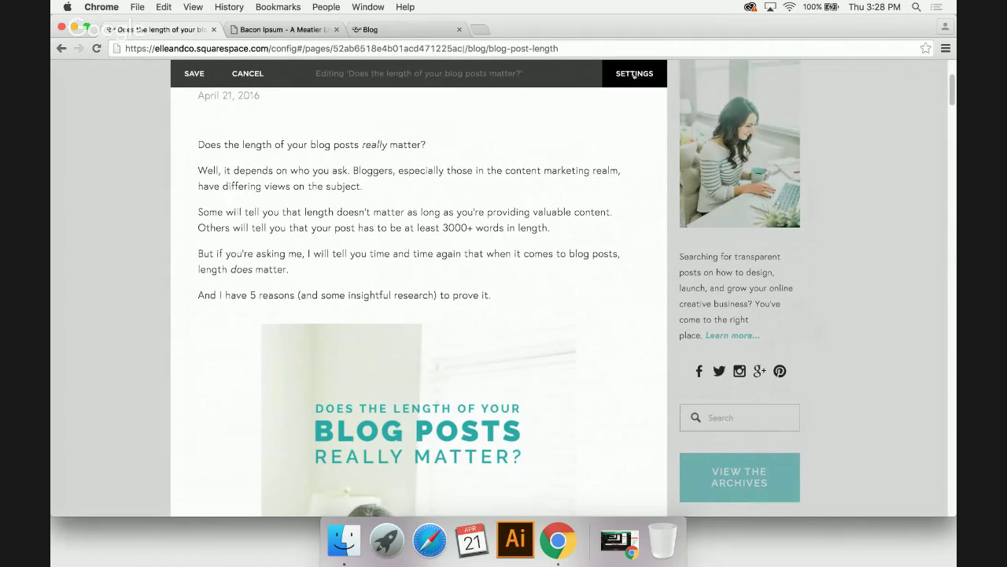
scroll(590, 196, down, 6)
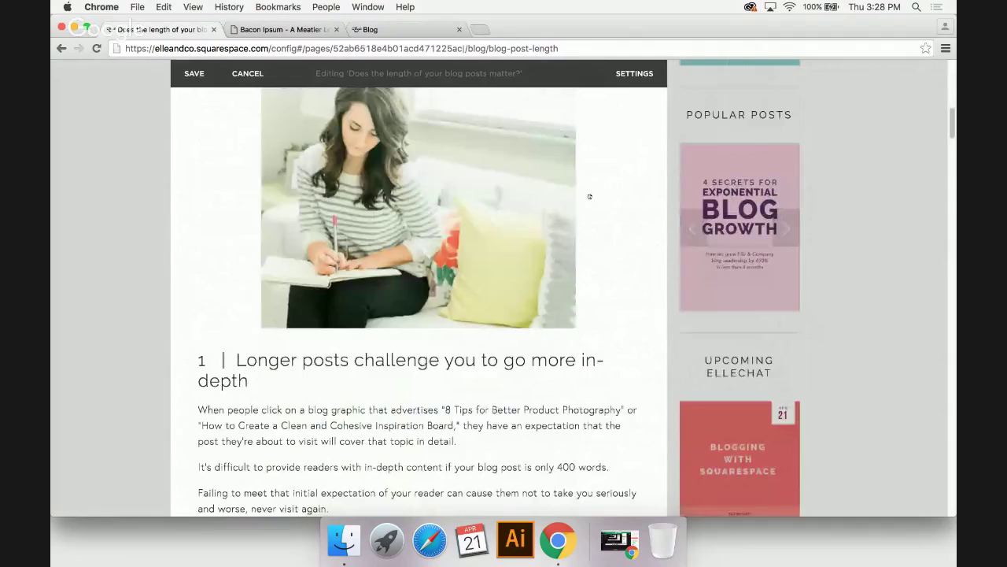
scroll(589, 196, down, 3)
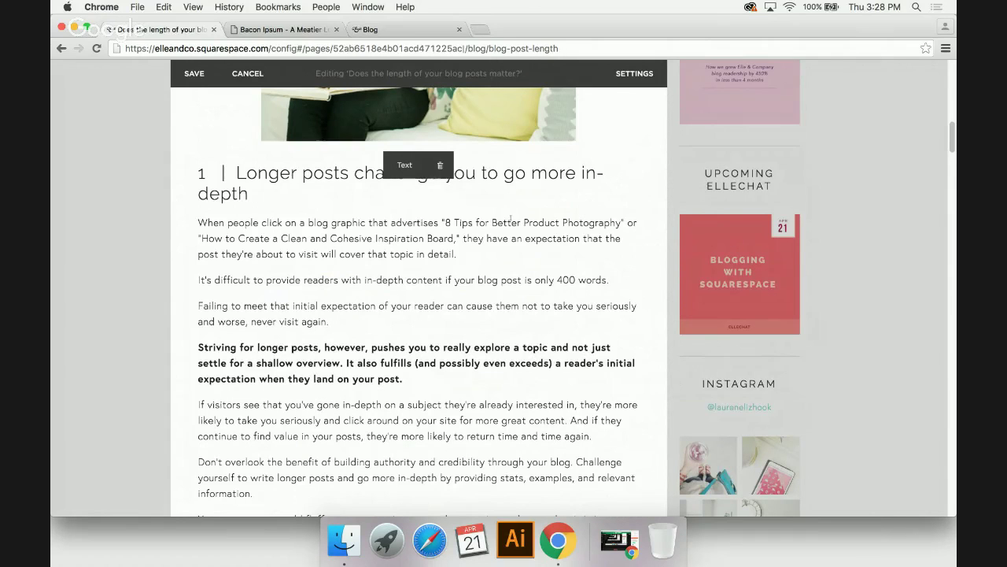
scroll(510, 217, down, 10)
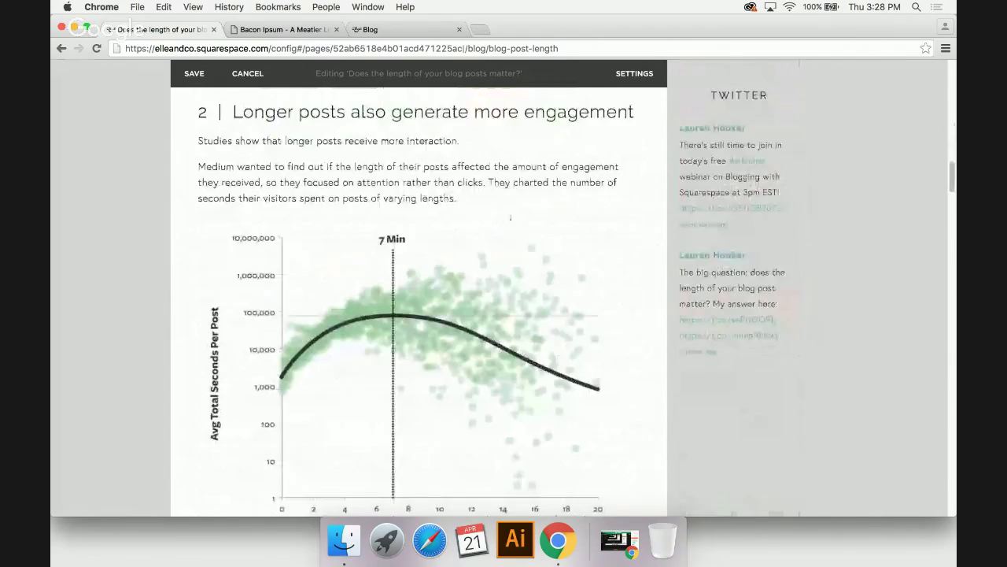
scroll(511, 218, up, 3)
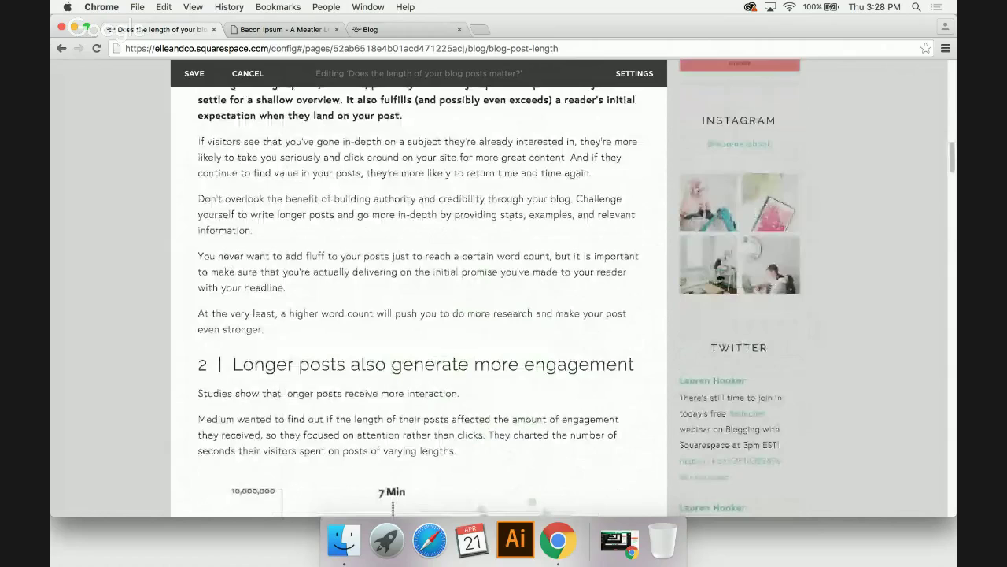
scroll(419, 291, down, 1)
mouse_move(187, 413)
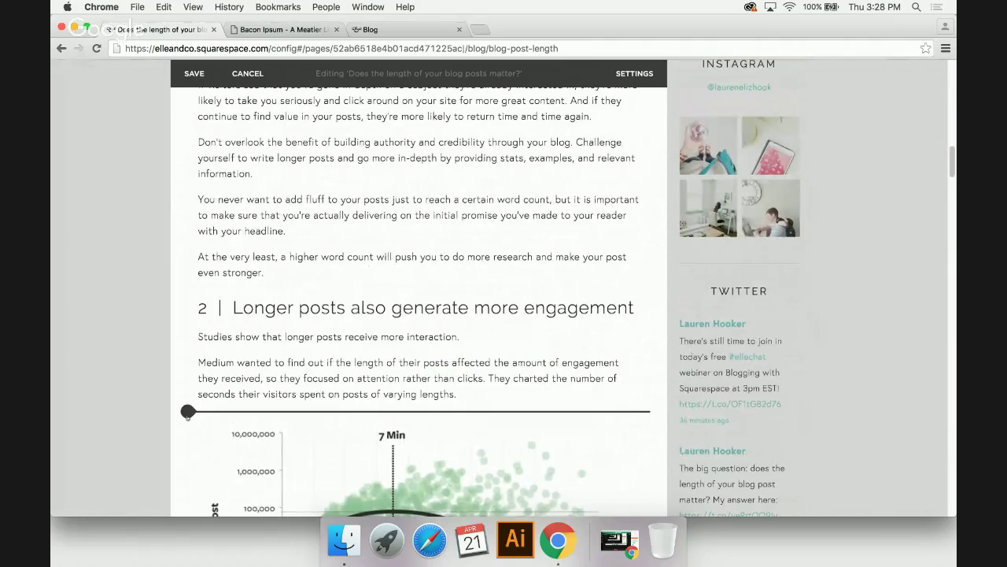
- Check the post's settings from the on-page editor, and leave the editor, discarding the changes
click(638, 76)
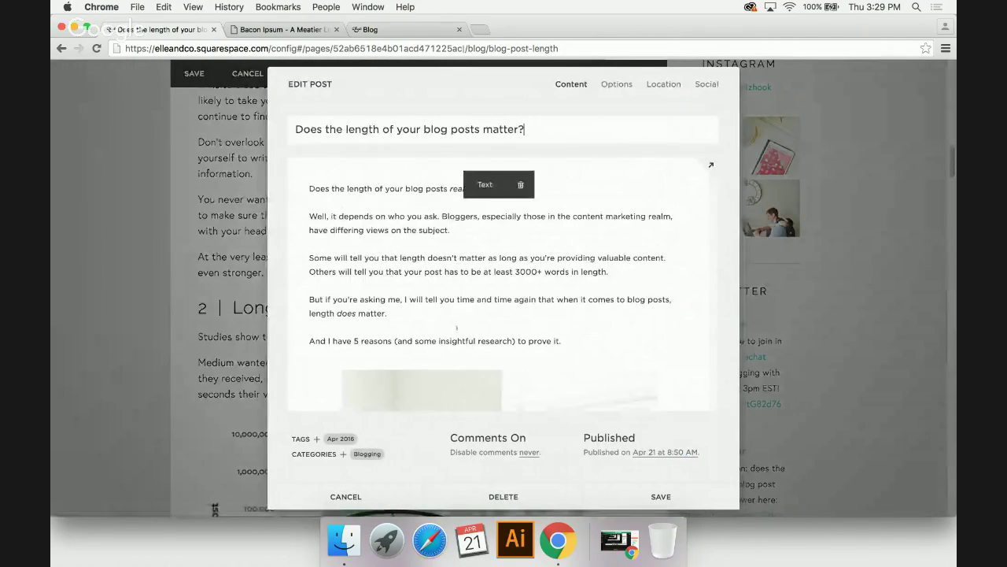
click(297, 492)
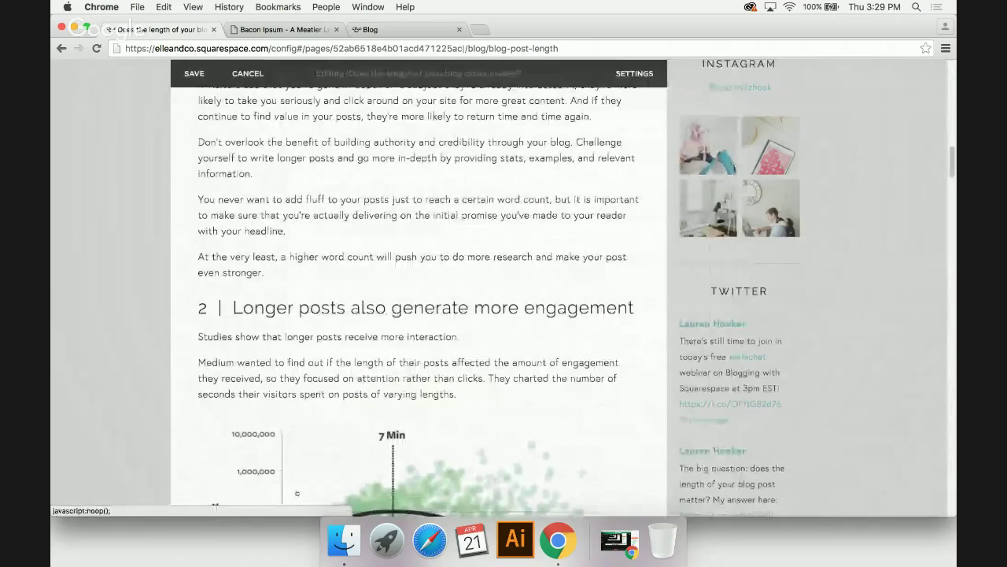
click(240, 79)
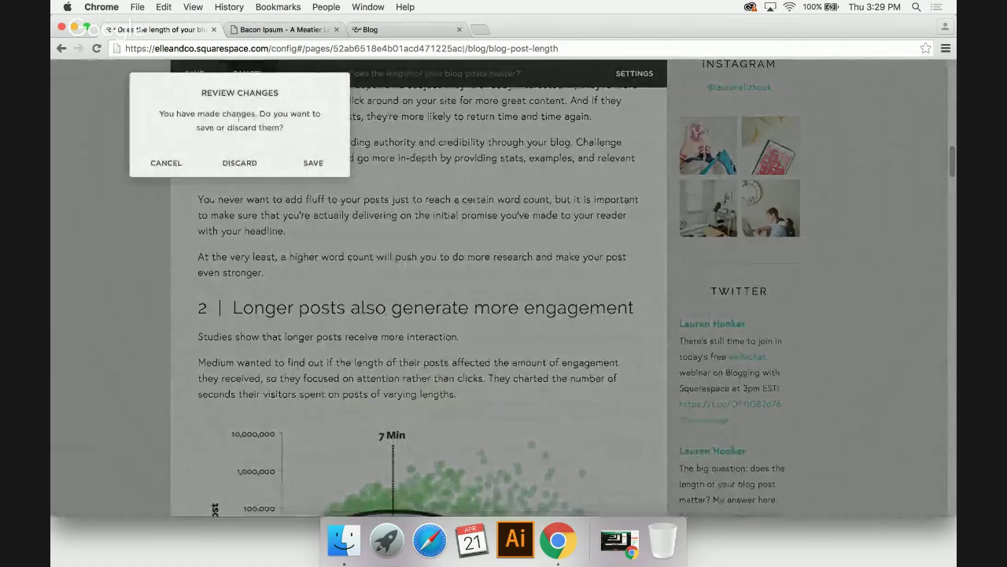
click(233, 163)
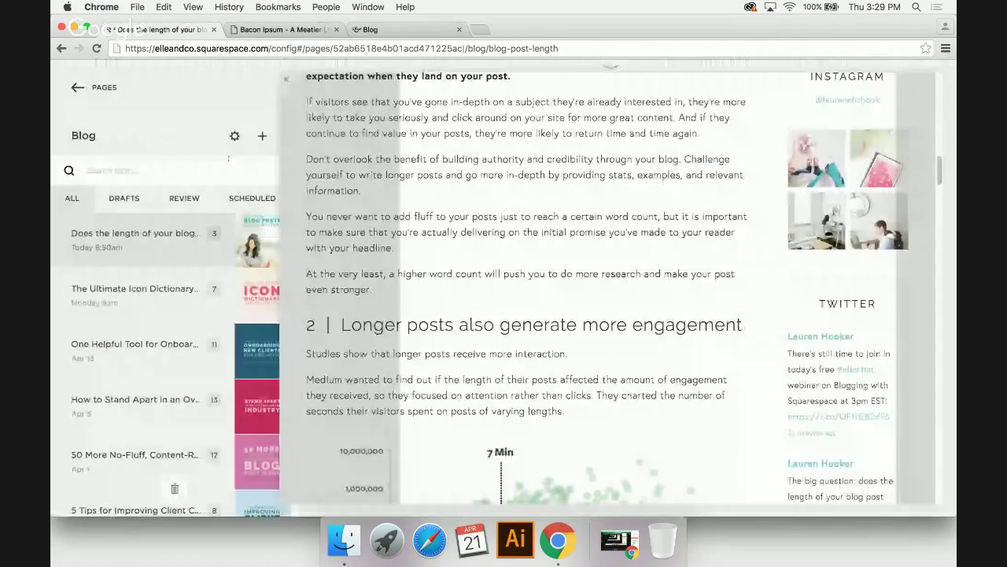
- Open the same post for editing from the blog's post list, and bring up the image settings of its title graphic
mouse_move(268, 259)
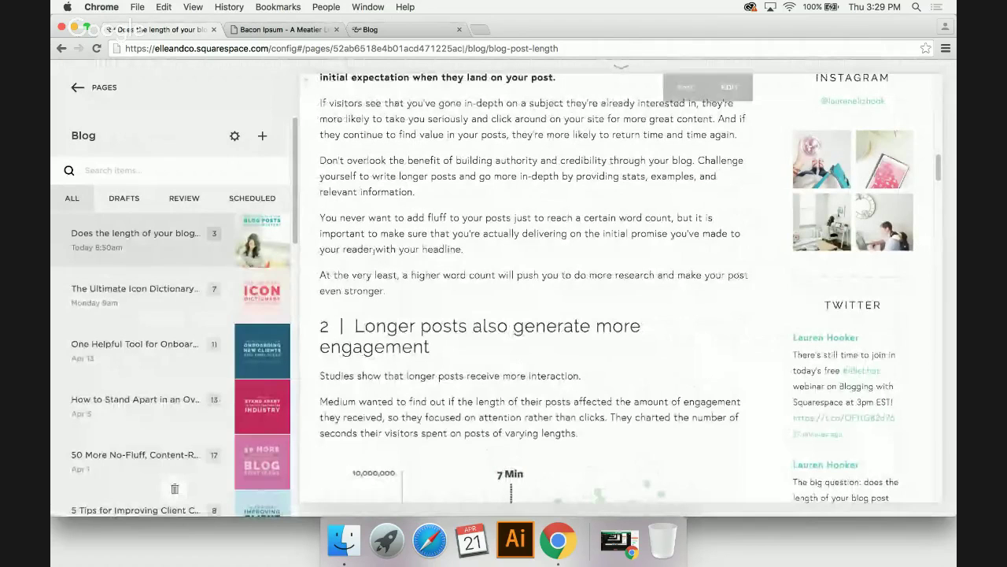
scroll(374, 254, up, 1)
scroll(373, 254, up, 10)
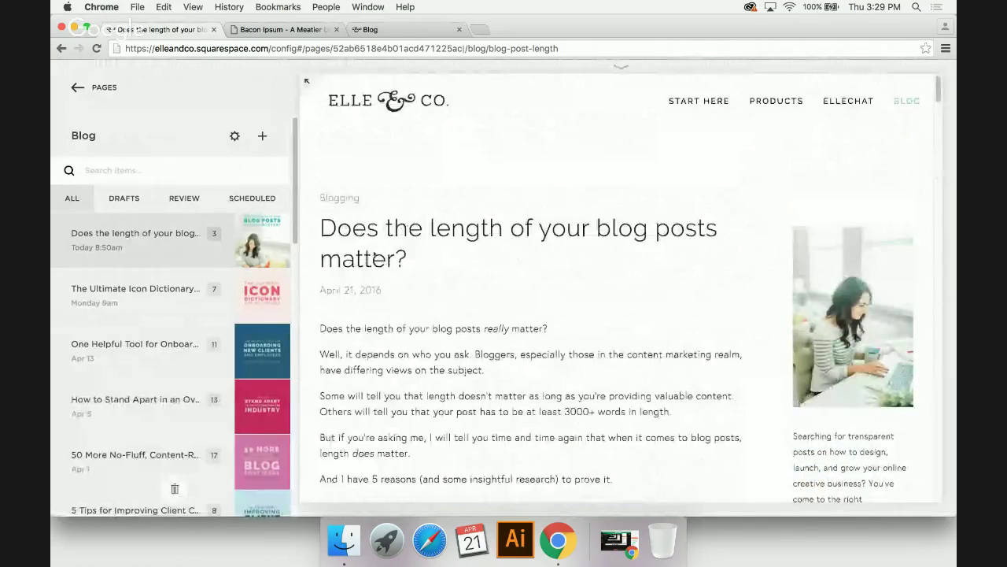
mouse_move(245, 228)
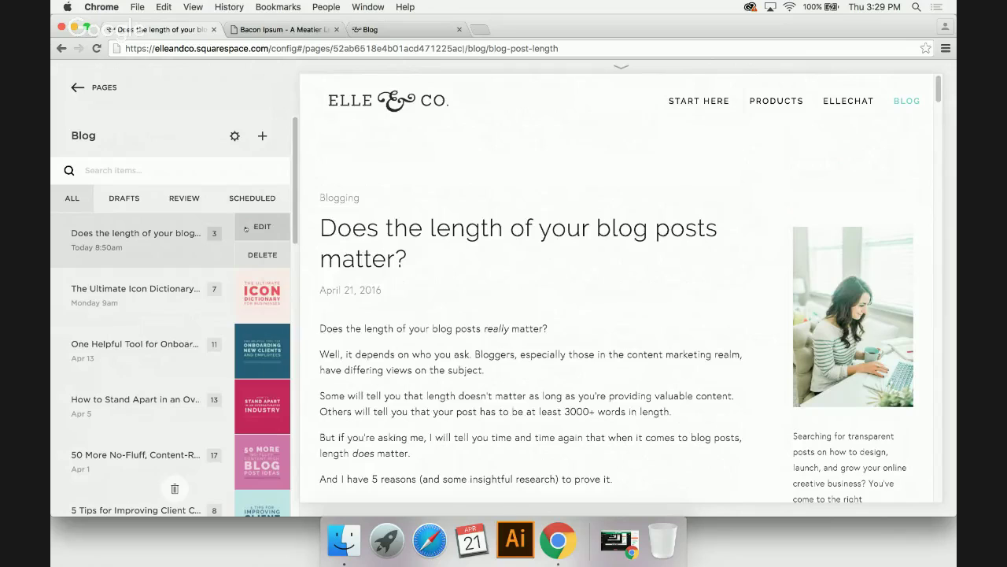
click(246, 228)
scroll(402, 236, down, 5)
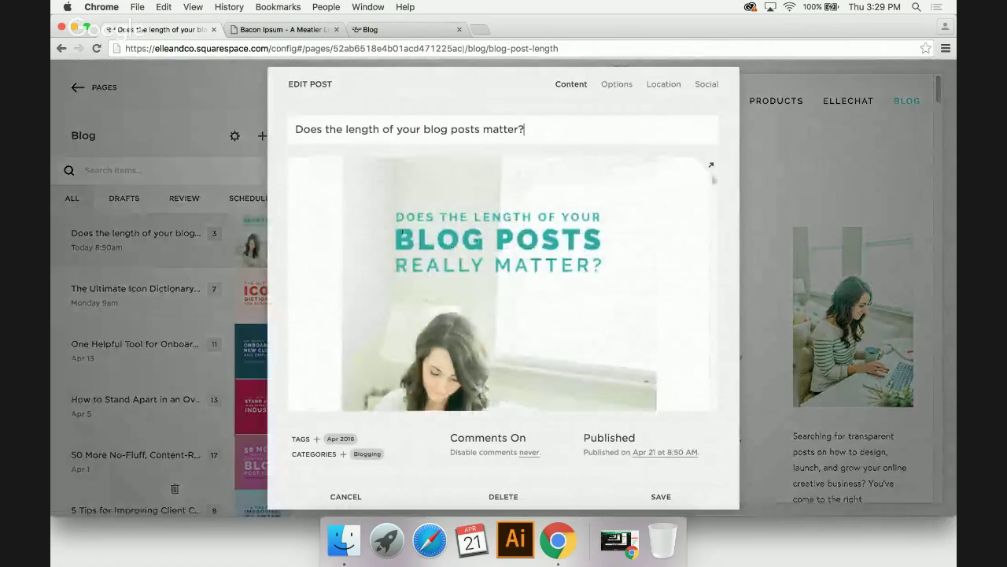
click(458, 227)
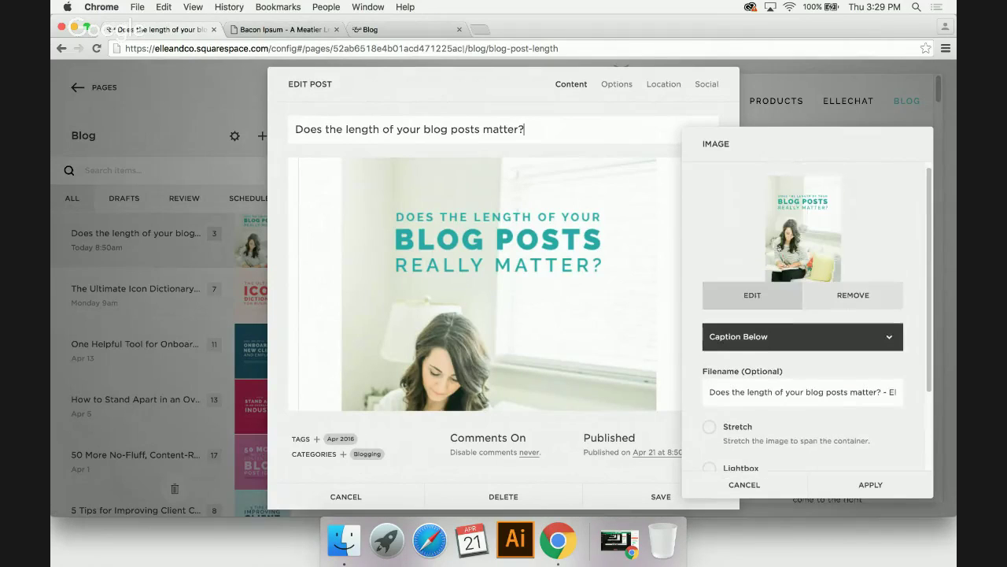
drag(769, 150, 466, 109)
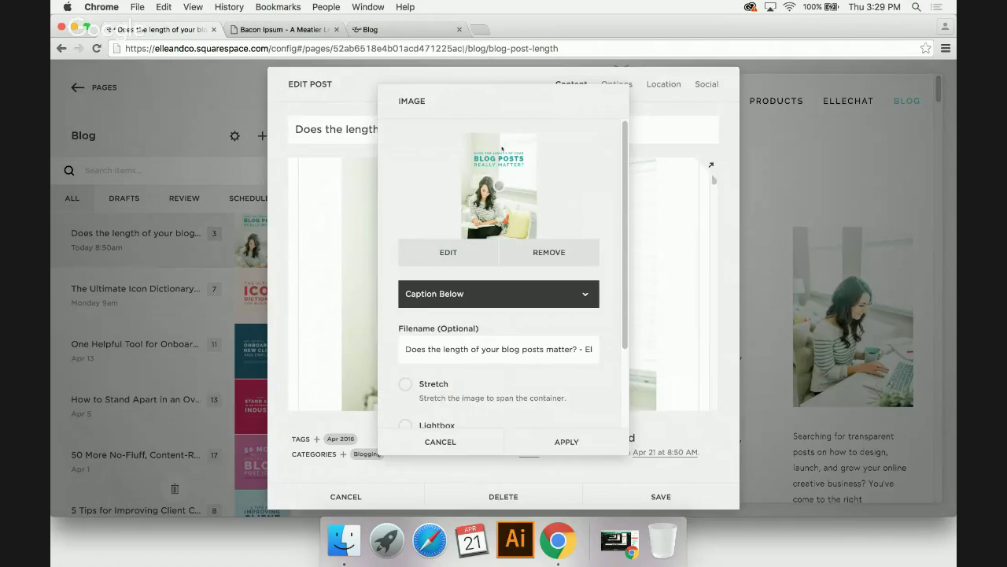
- Examine the title graphic's full filename, including the post title and company name, and its stretch, lightbox and clickthrough URL options
scroll(464, 236, down, 3)
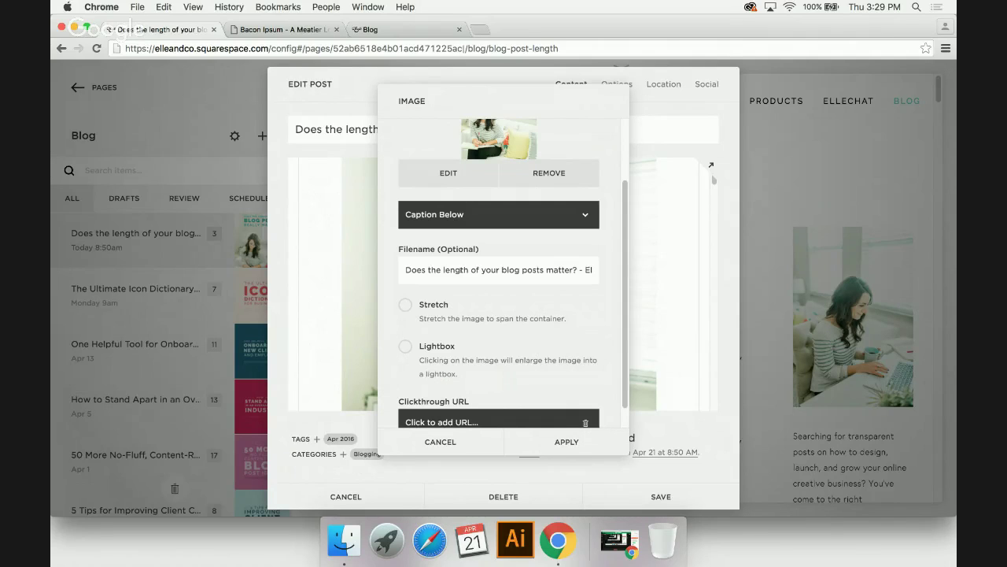
double_click(407, 269)
click(407, 269)
shift+click(575, 269)
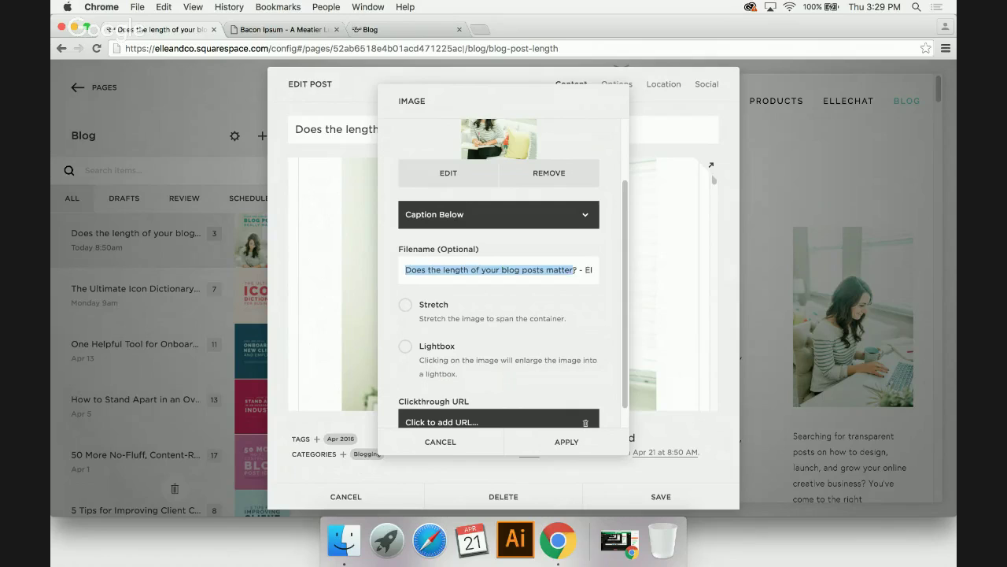
click(591, 270)
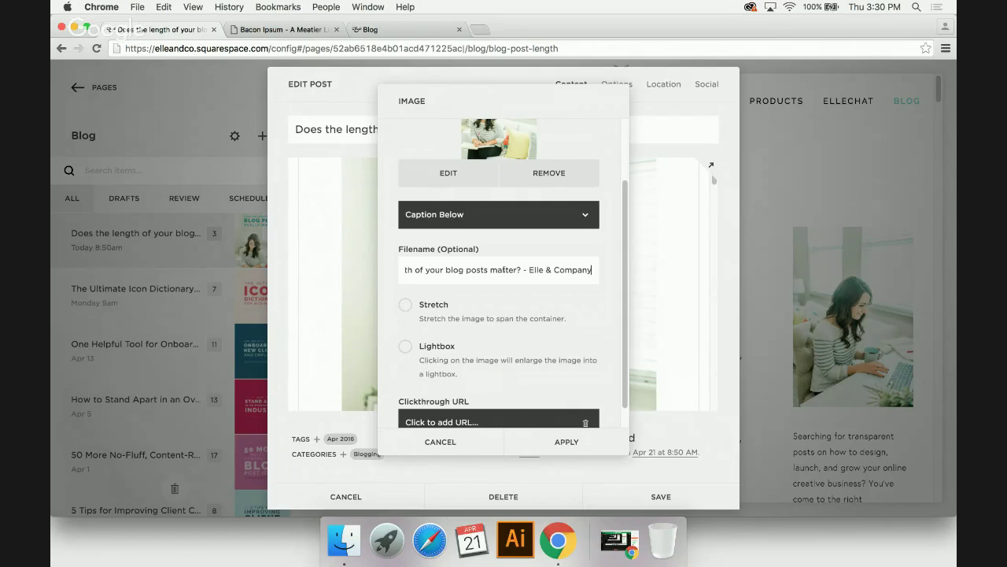
drag(592, 270, 398, 285)
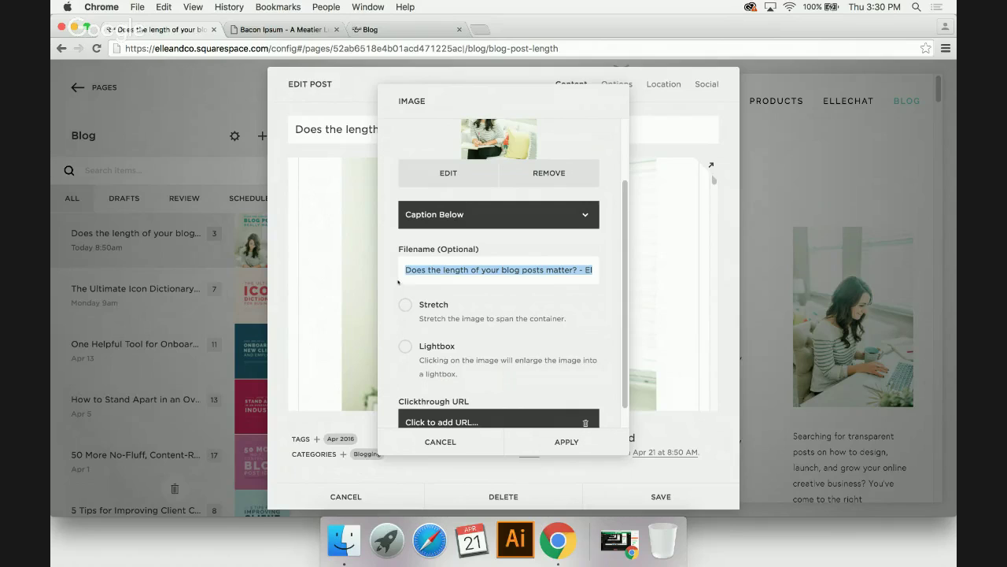
click(417, 274)
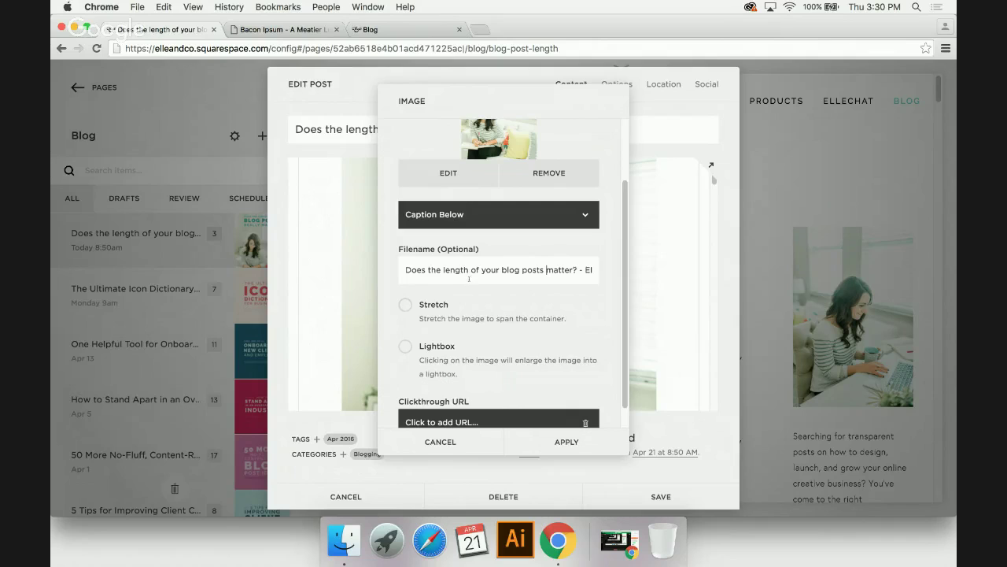
scroll(461, 316, down, 1)
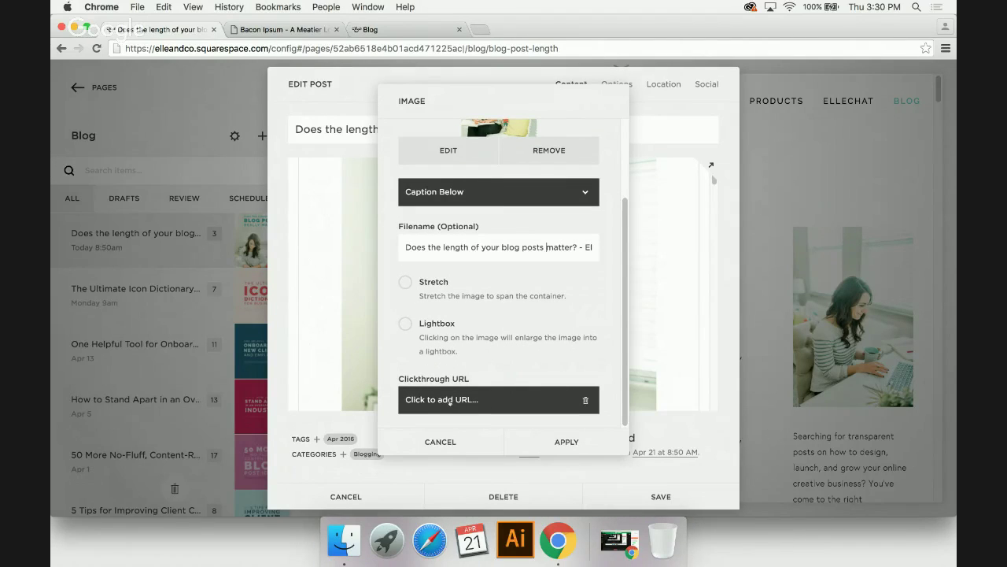
- Close the title graphic's image settings and the post editor without saving any changes
scroll(441, 378, up, 2)
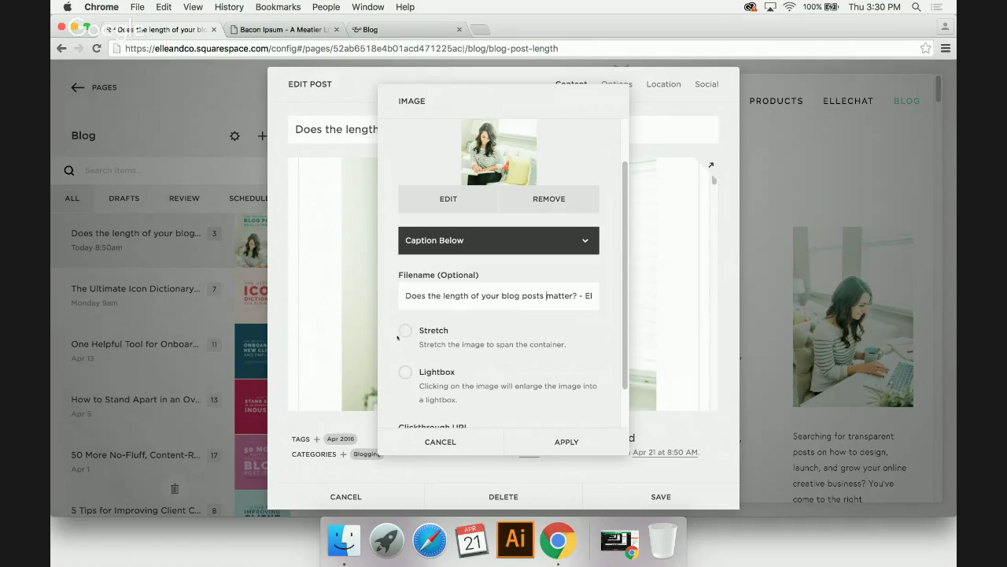
click(418, 435)
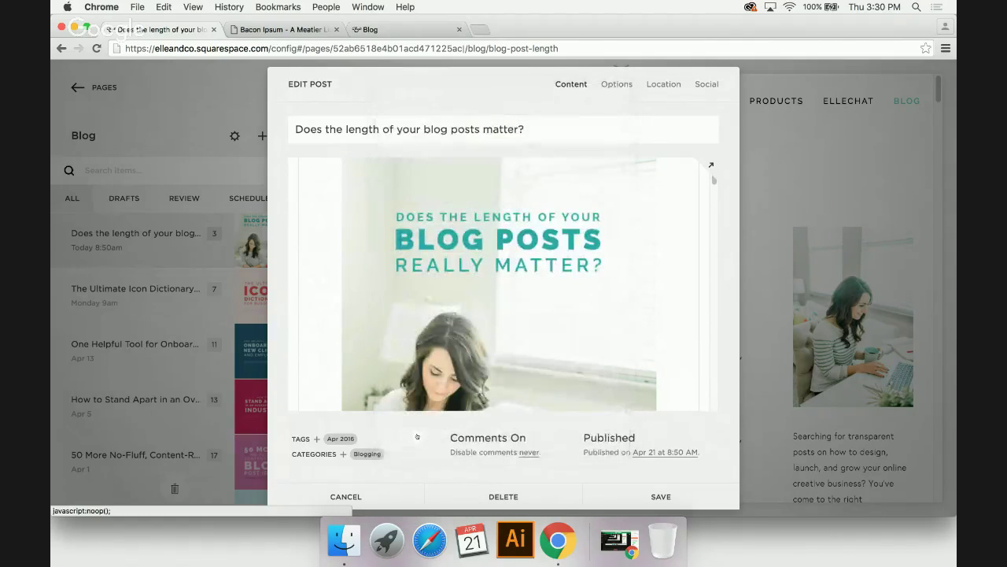
click(292, 494)
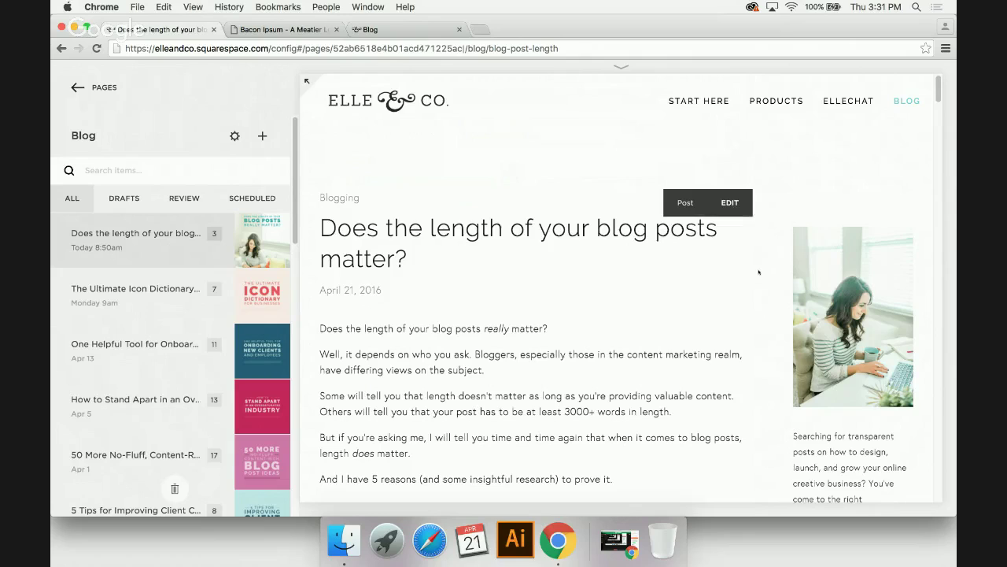
- Open the blog sidebar content for editing and look over its image, text, social links, search and archives button blocks
mouse_move(902, 213)
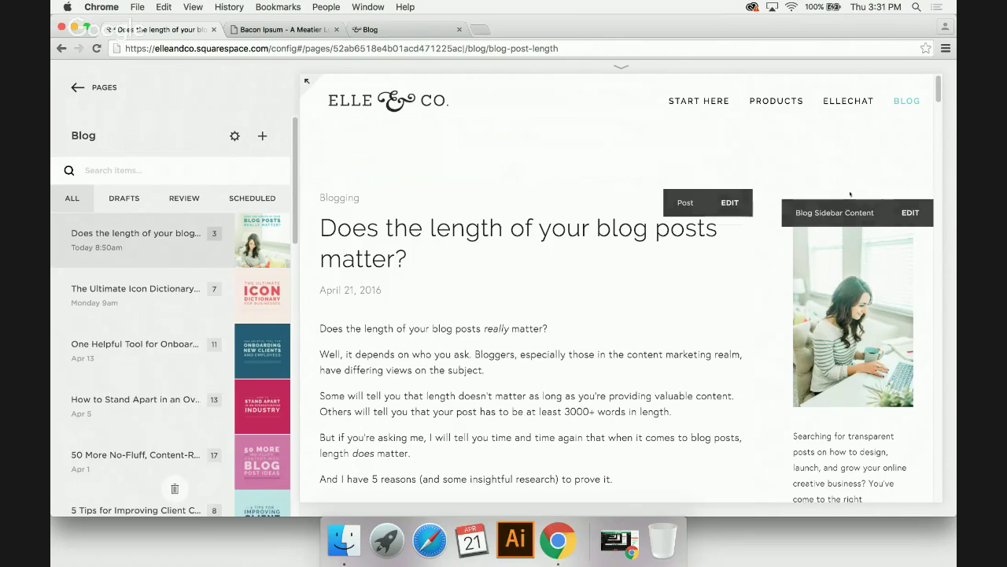
click(909, 213)
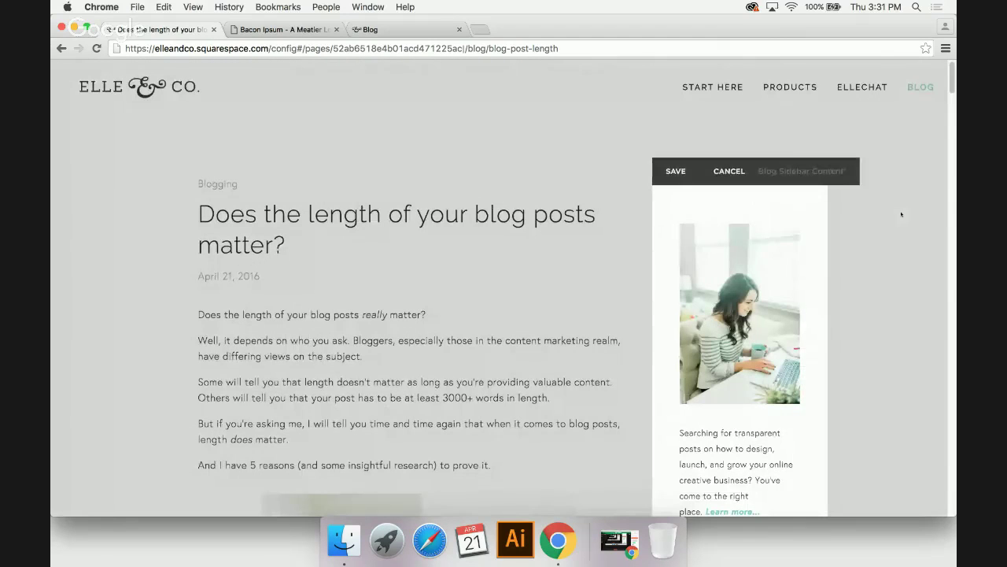
mouse_move(789, 291)
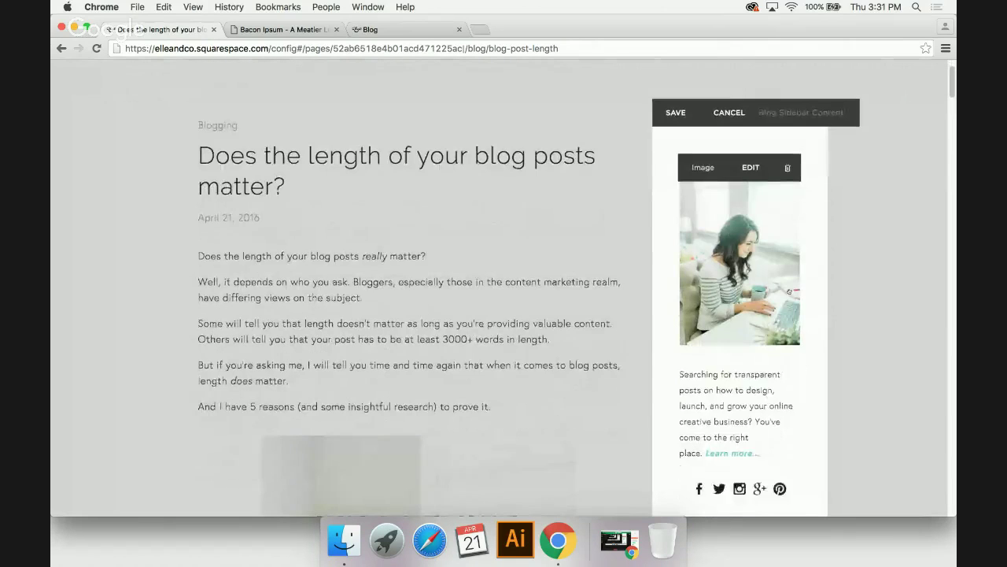
scroll(789, 291, down, 1)
mouse_move(677, 124)
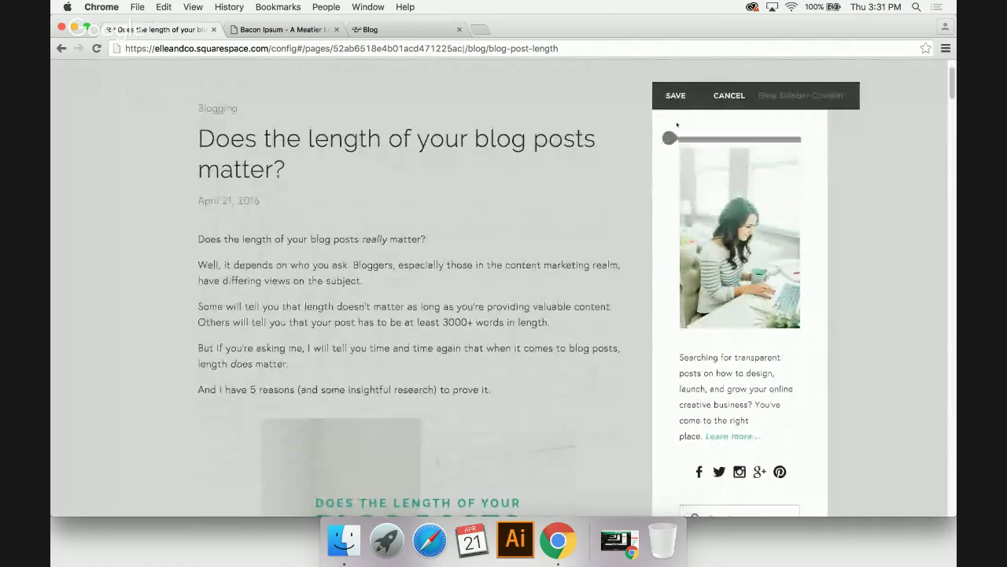
mouse_move(671, 209)
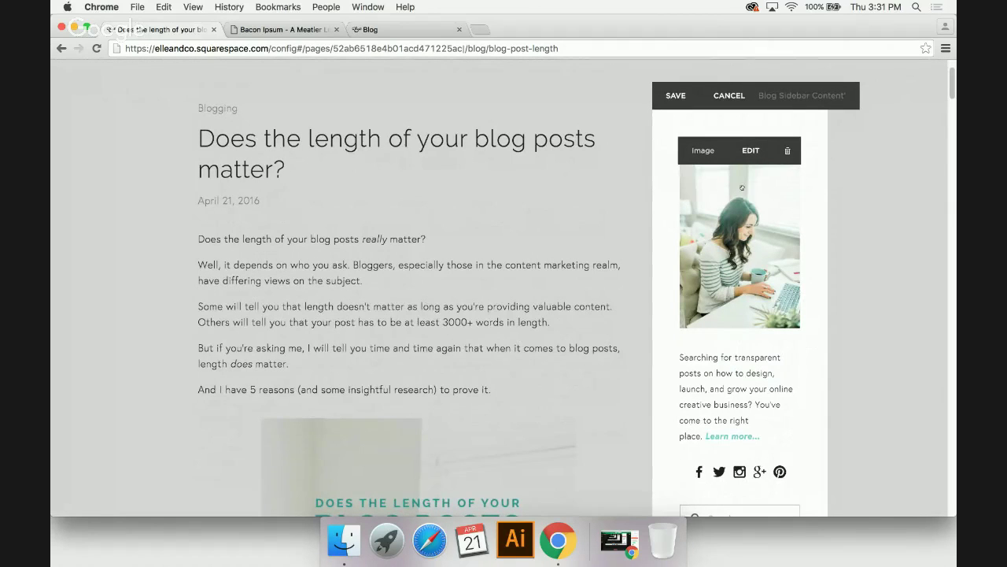
scroll(696, 344, down, 5)
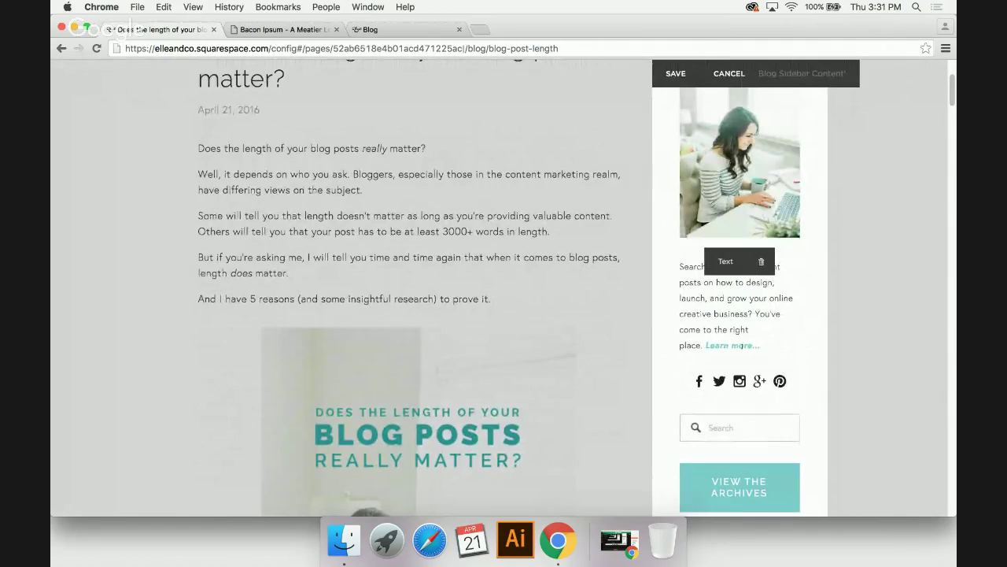
scroll(732, 347, down, 4)
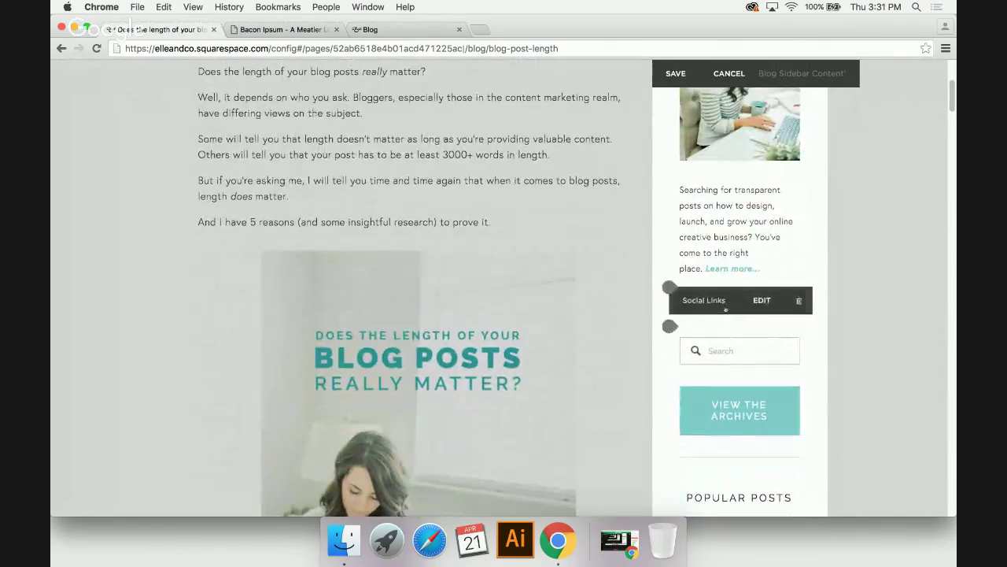
scroll(724, 354, down, 1)
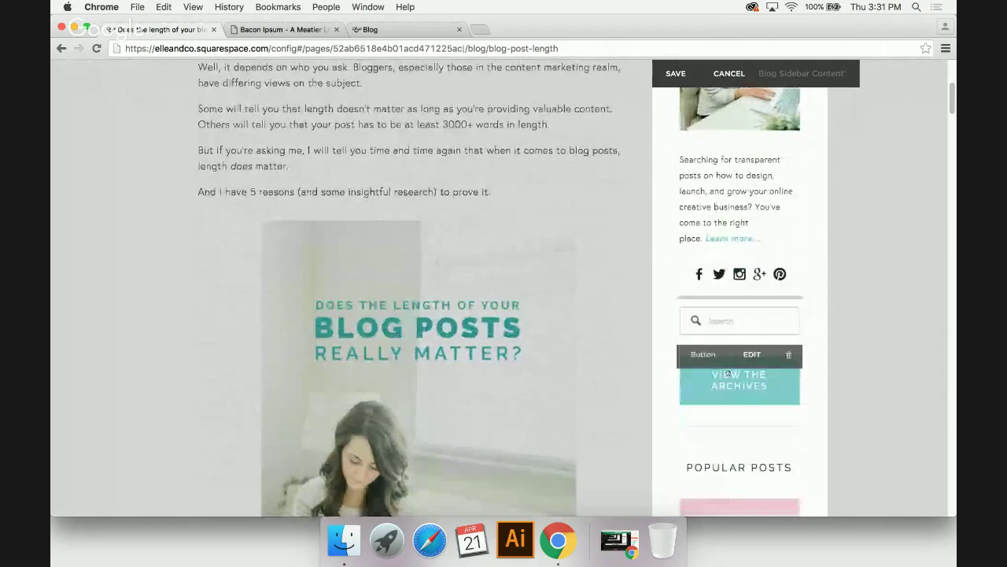
scroll(693, 332, down, 1)
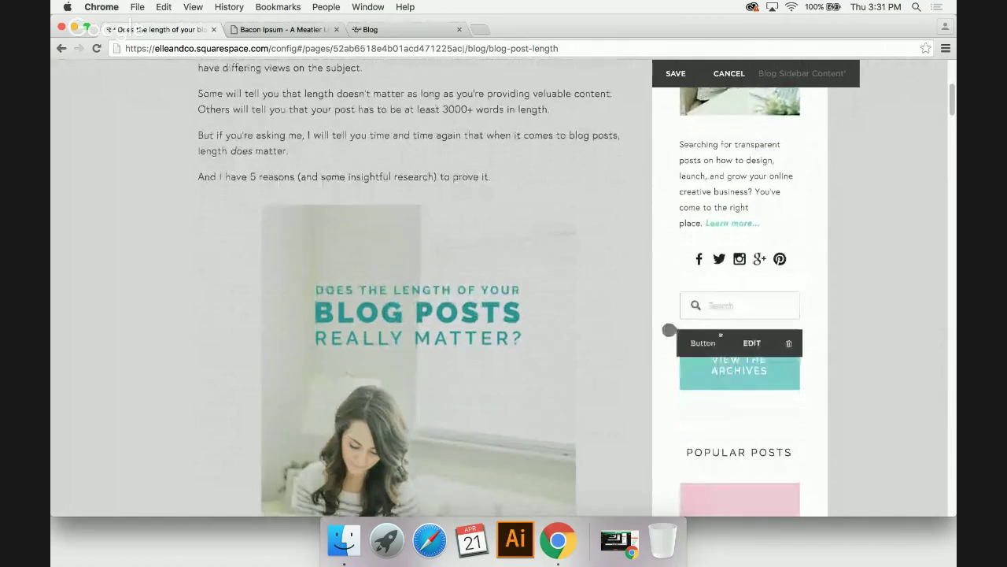
- Check the clickthrough URL of the first image in the sidebar's Popular Posts gallery, and close the gallery settings without changes
scroll(741, 370, down, 8)
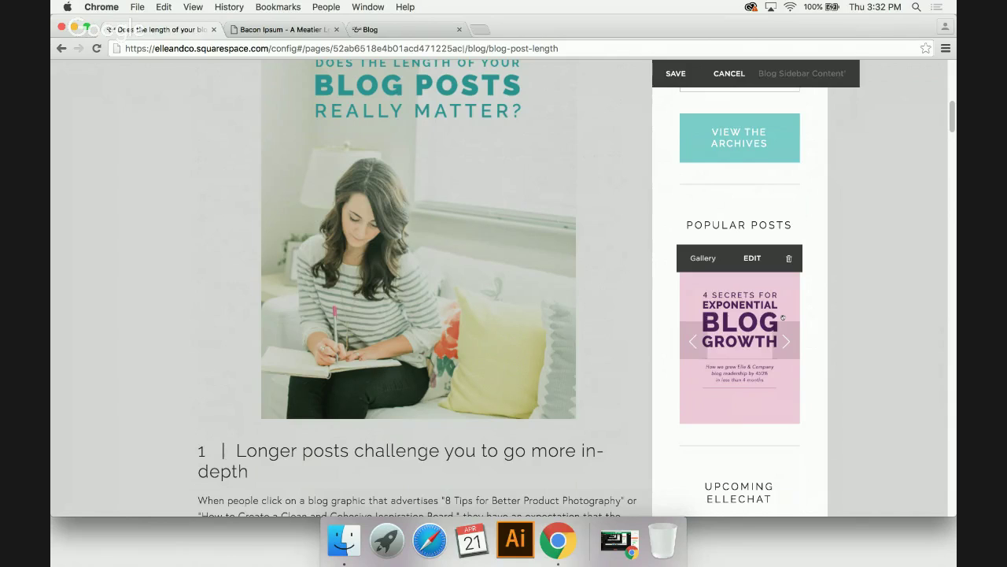
click(753, 258)
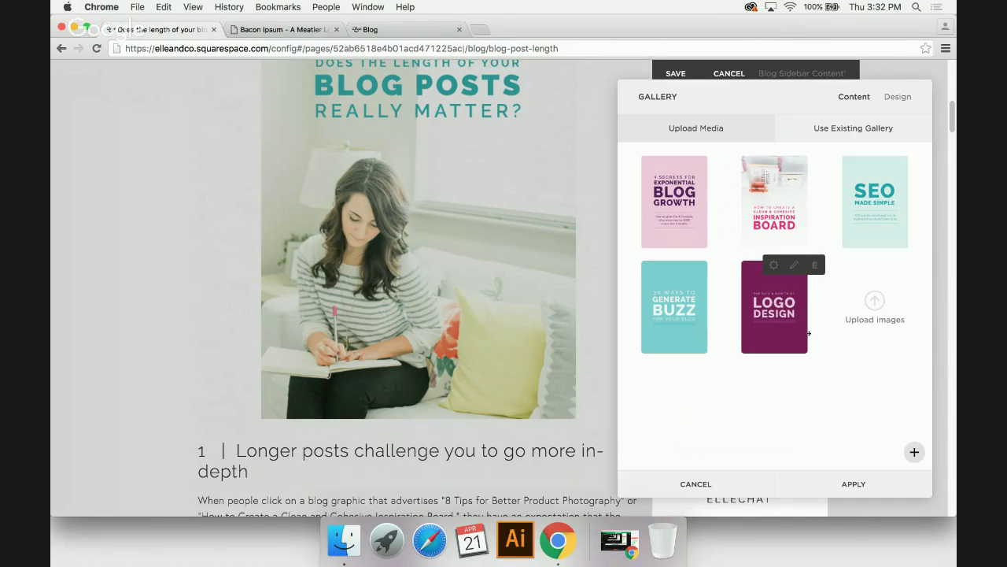
mouse_move(672, 160)
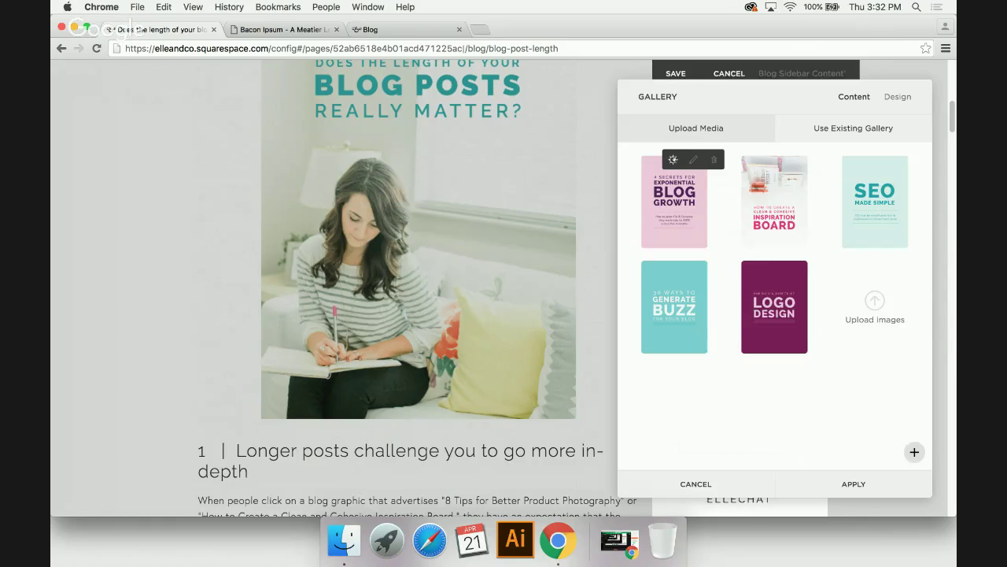
click(673, 159)
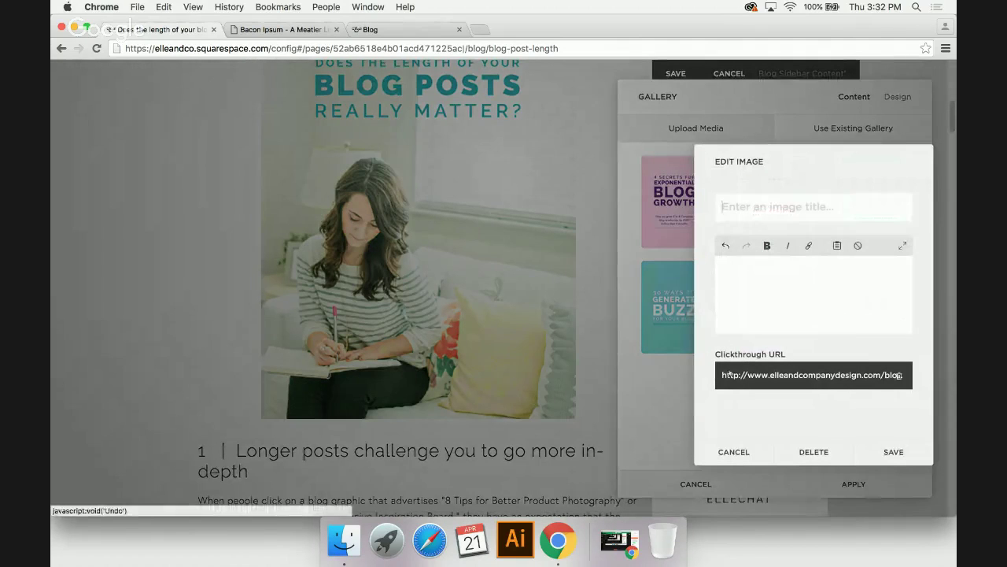
click(746, 443)
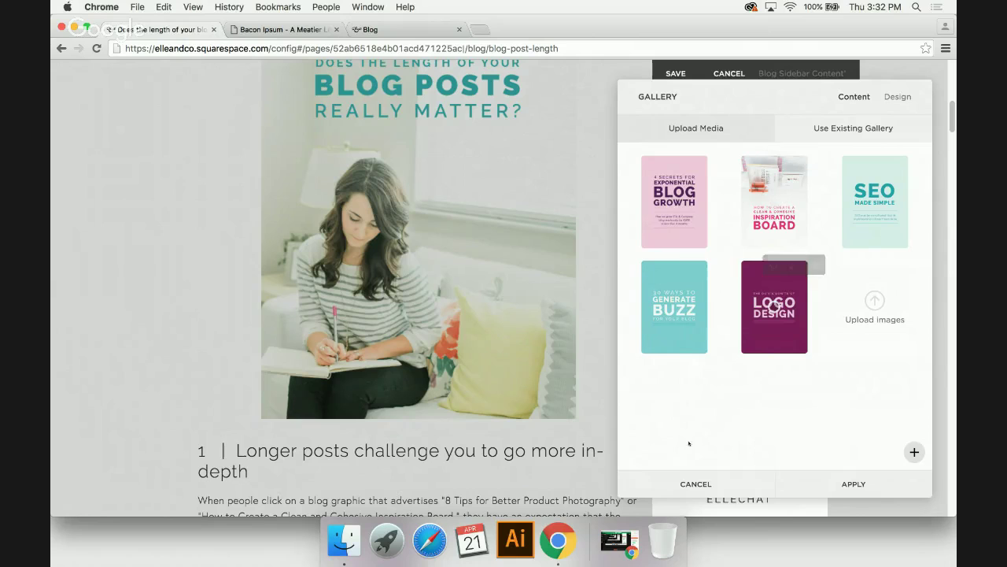
click(676, 478)
- Look over the sidebar's Ellechat, Instagram and Twitter sections and the social blocks that can be inserted above the Instagram heading
scroll(744, 425, down, 5)
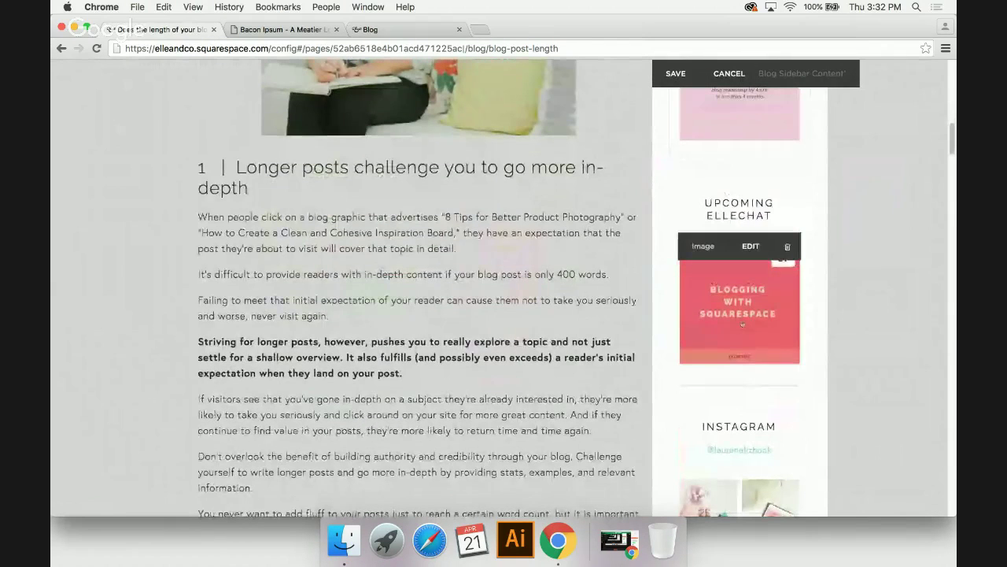
scroll(742, 324, down, 2)
scroll(742, 325, down, 3)
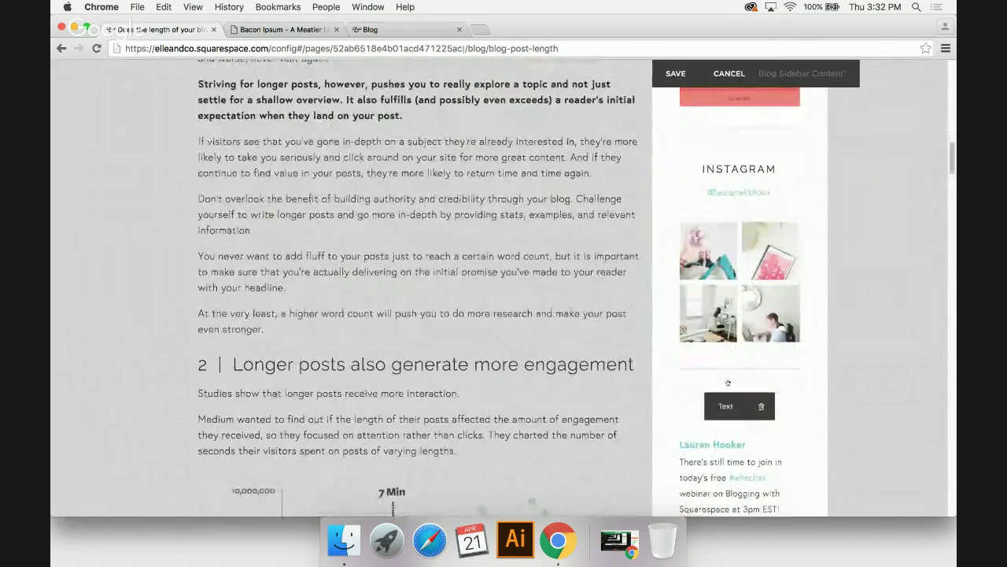
click(671, 151)
scroll(793, 188, down, 10)
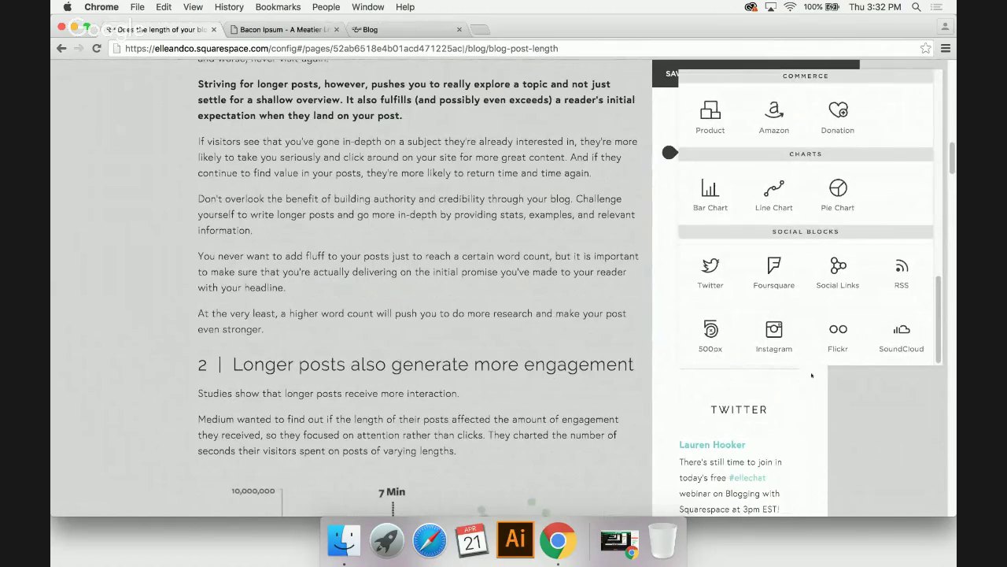
click(855, 390)
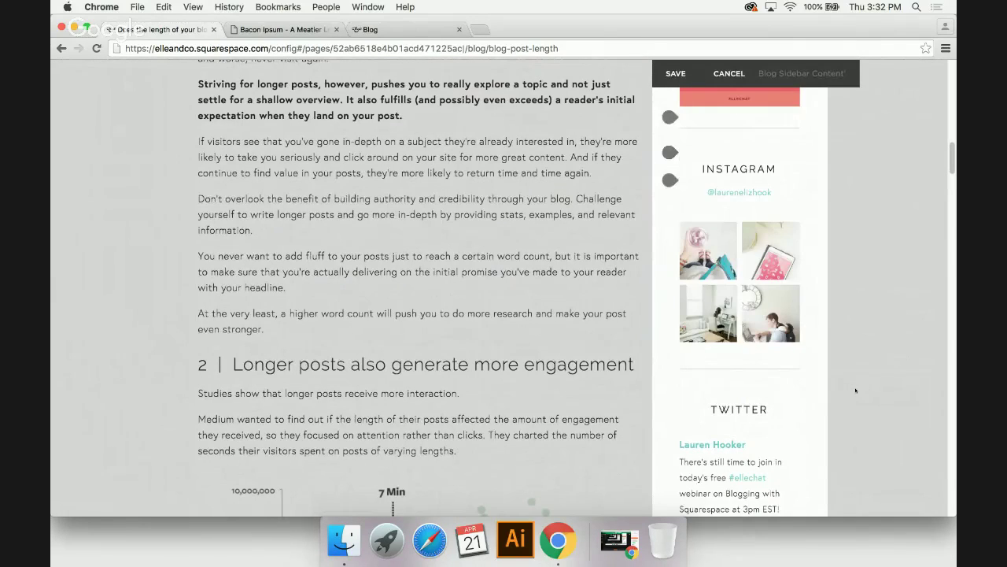
- Leave the blog sidebar editor, discarding any changes
scroll(855, 390, down, 5)
scroll(855, 390, up, 5)
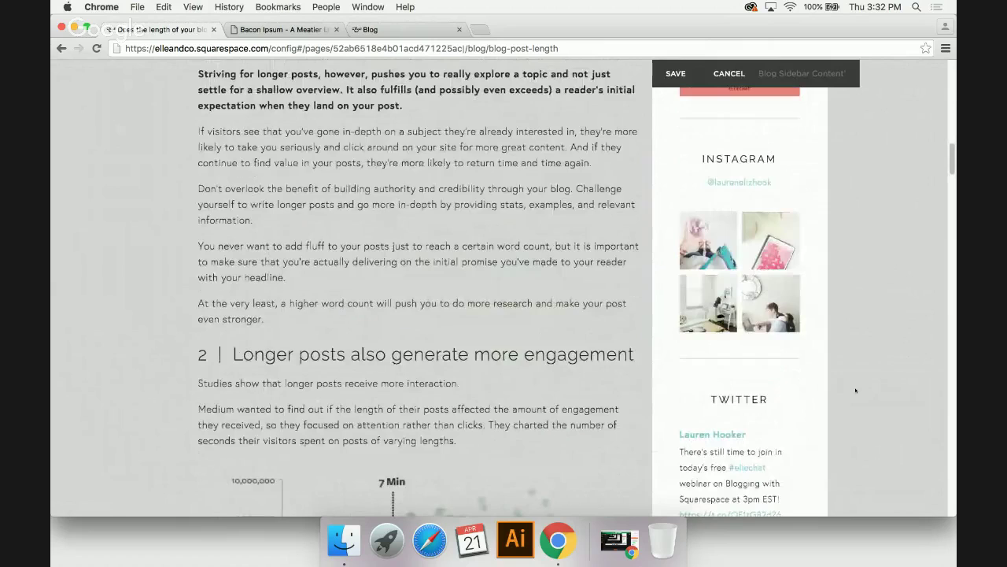
scroll(855, 389, up, 10)
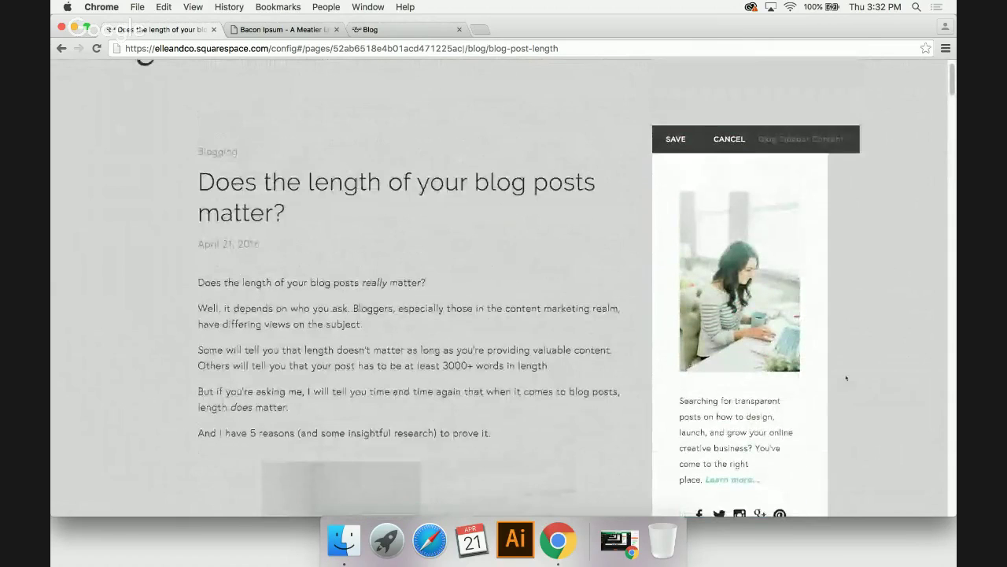
click(729, 139)
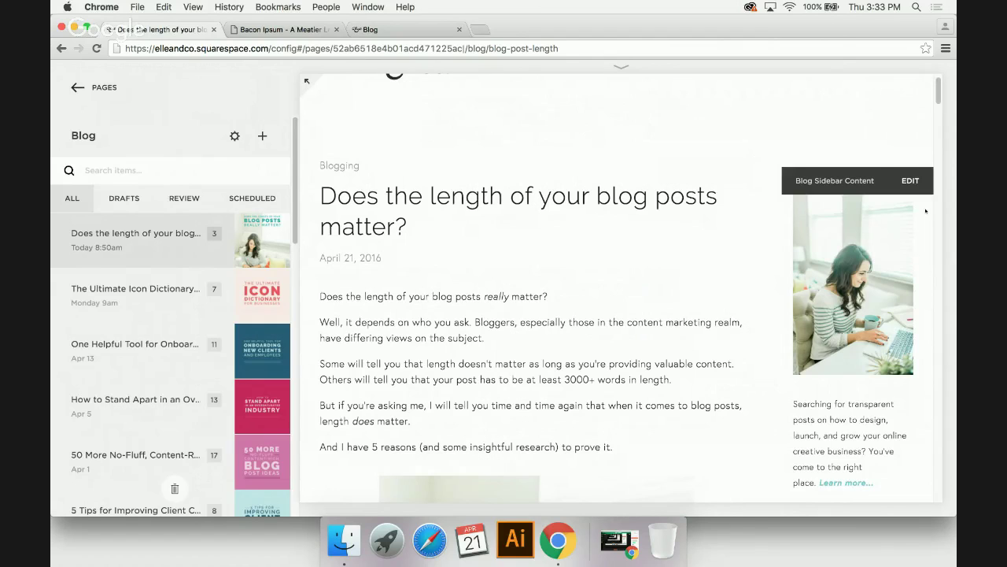
- Look through the post page down to the site footer and return to the post title
scroll(905, 214, down, 5)
scroll(927, 208, down, 10)
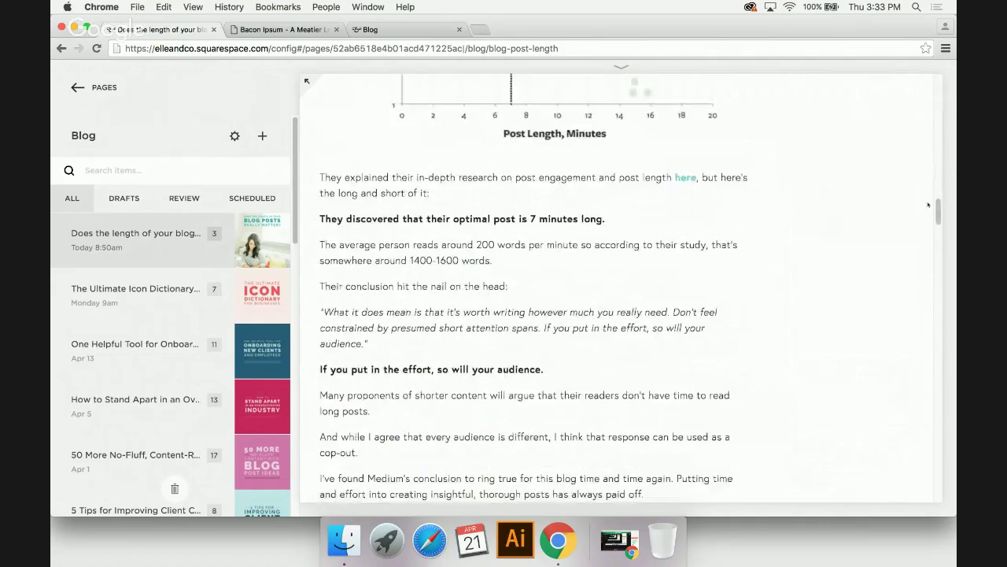
scroll(928, 205, down, 20)
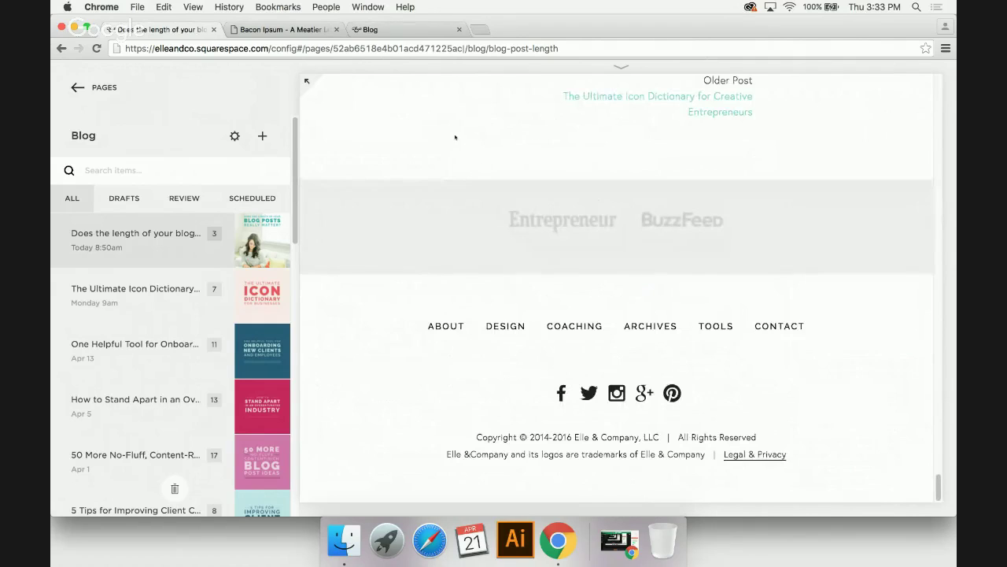
scroll(455, 137, up, 20)
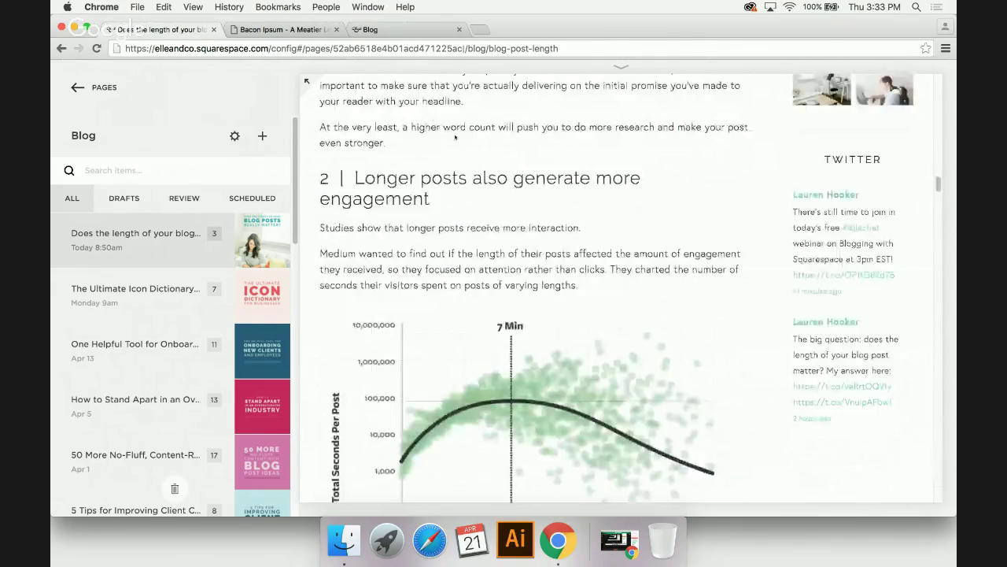
scroll(455, 137, up, 10)
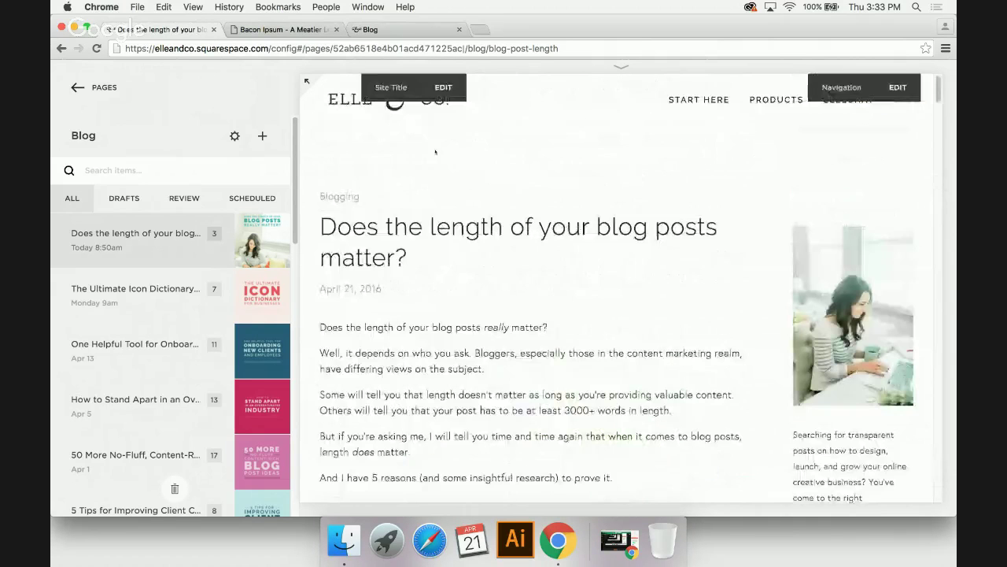
- Leave the blog's post list and open the Style Editor from the site's design settings
click(103, 91)
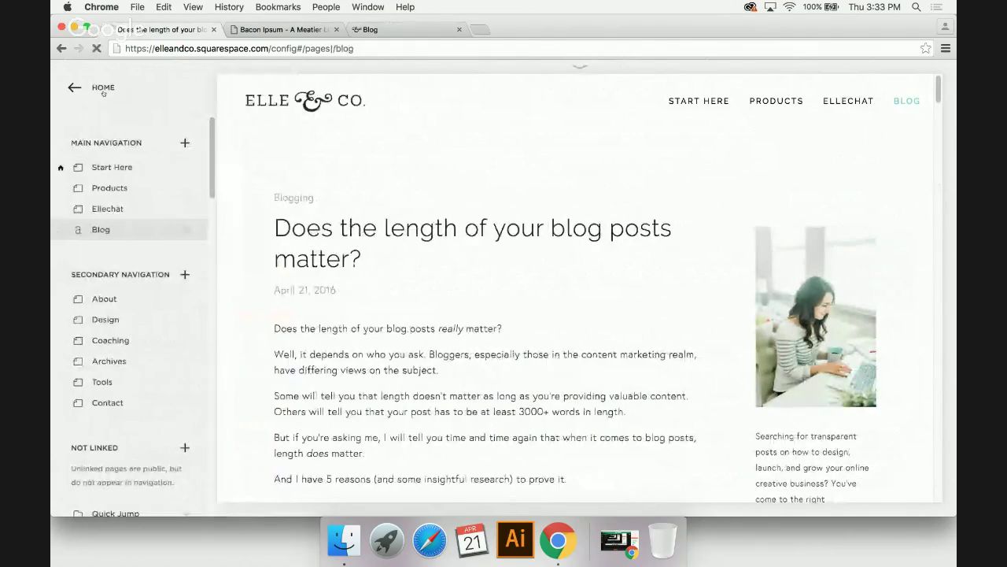
click(104, 91)
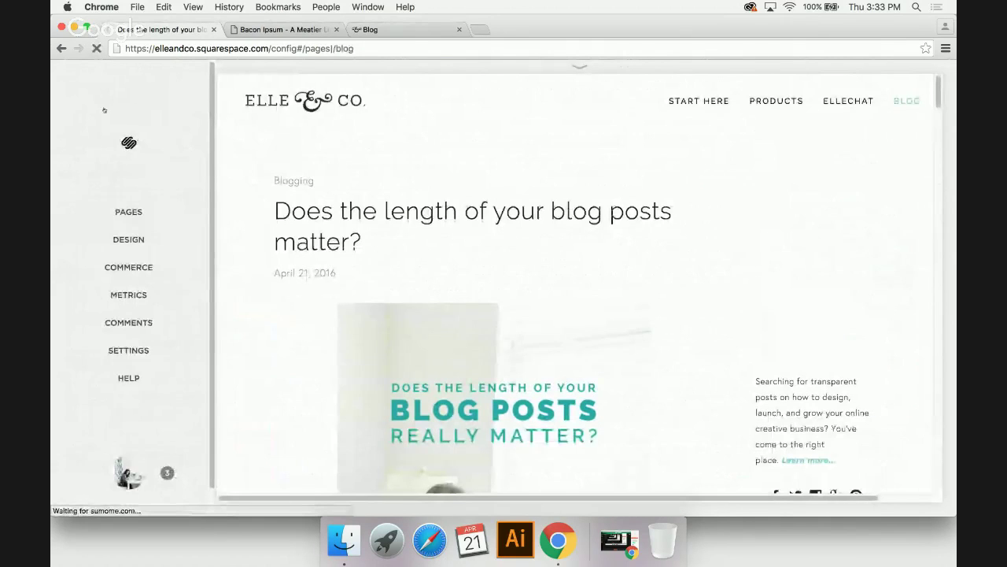
click(119, 241)
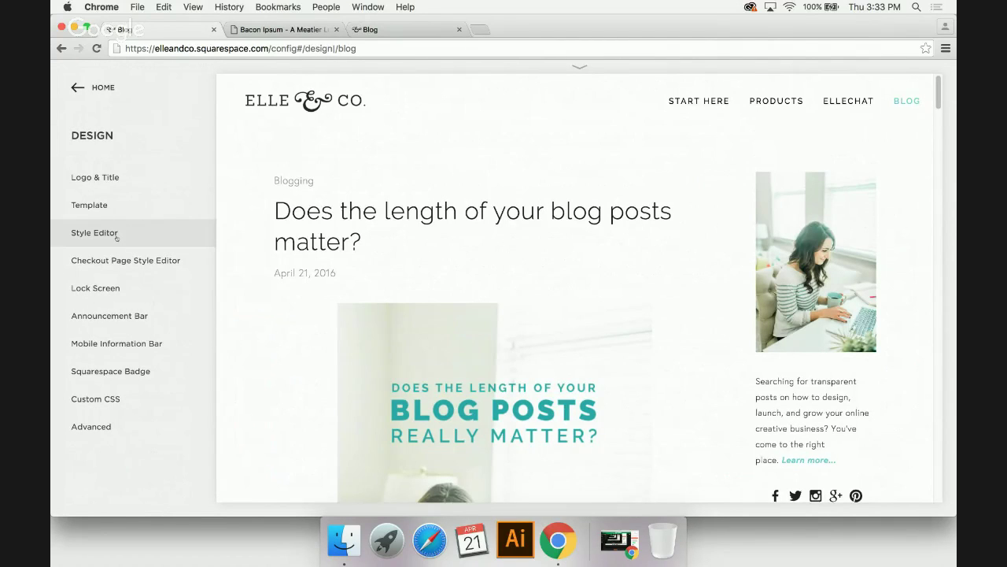
click(116, 235)
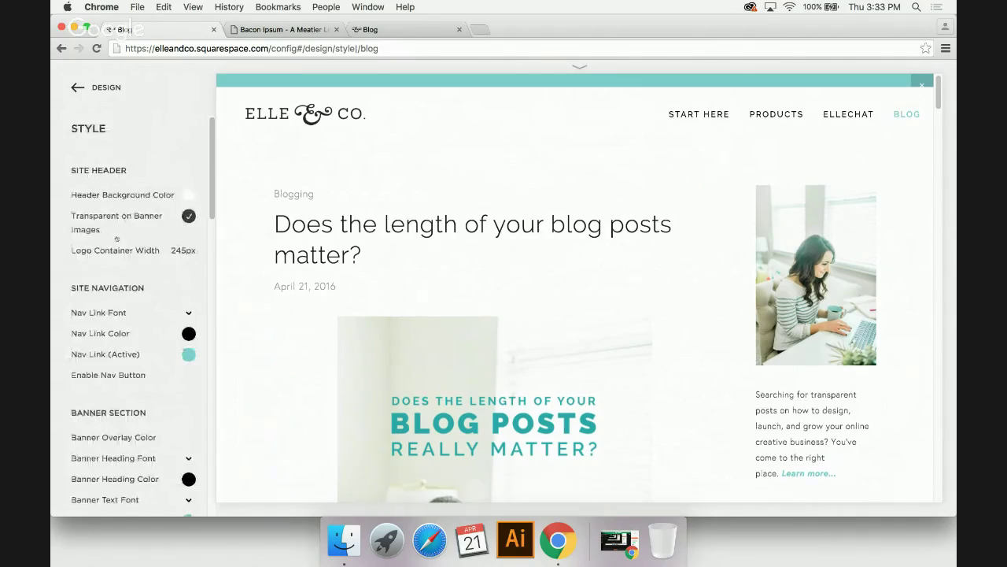
- Look over the style options from the site header down to the Blog and Sidebar sections
scroll(130, 301, down, 3)
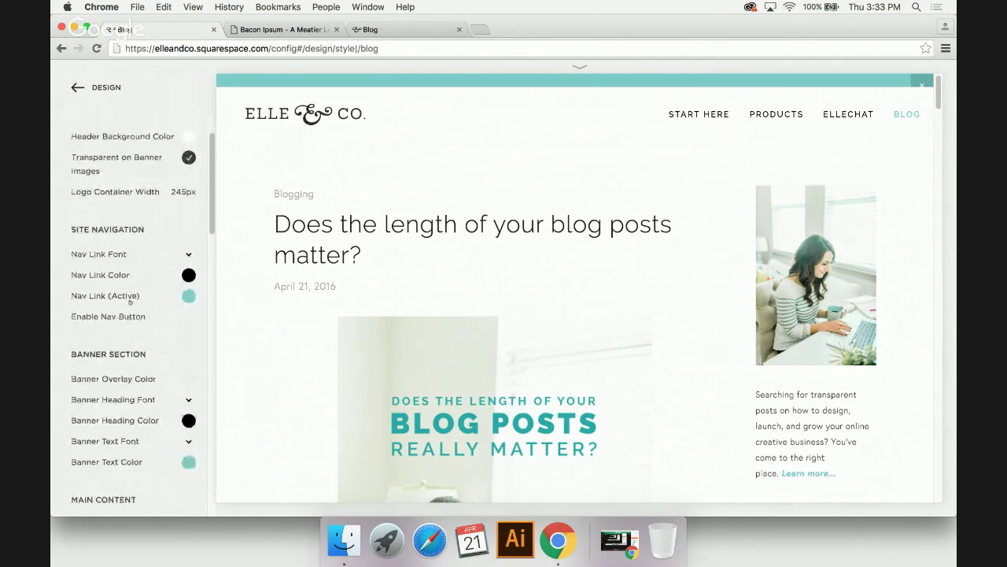
scroll(130, 301, up, 3)
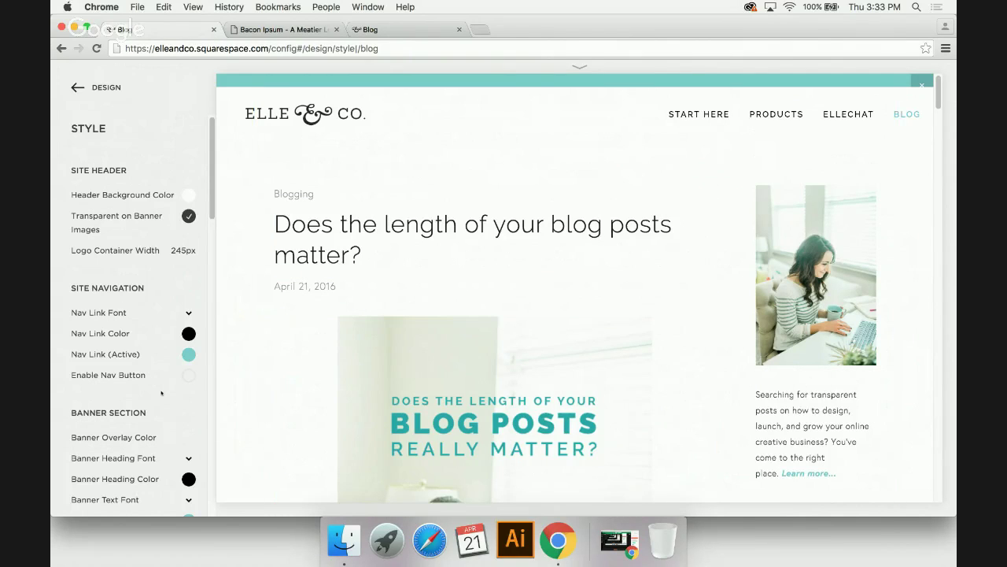
scroll(162, 392, down, 10)
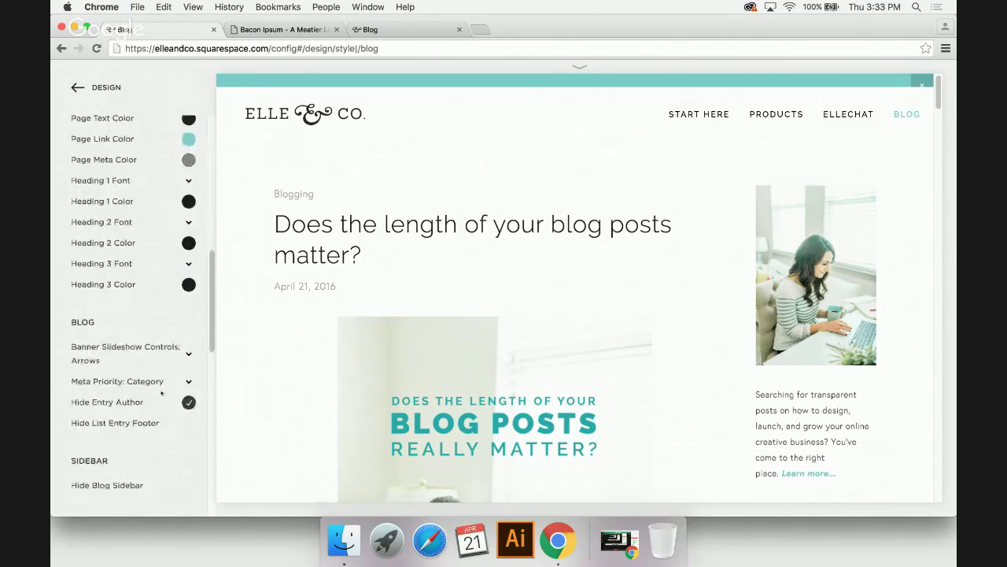
scroll(113, 416, down, 2)
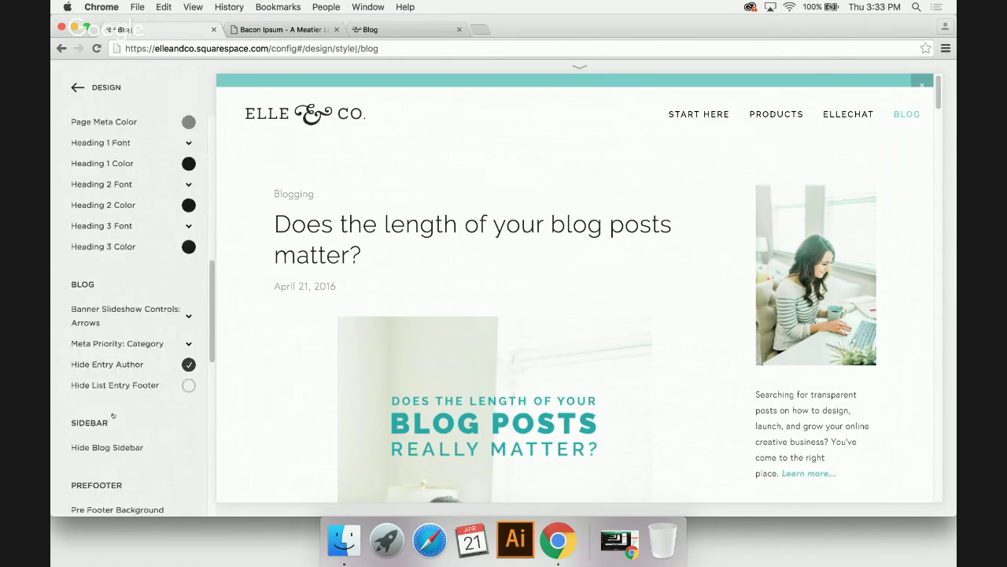
scroll(112, 415, down, 2)
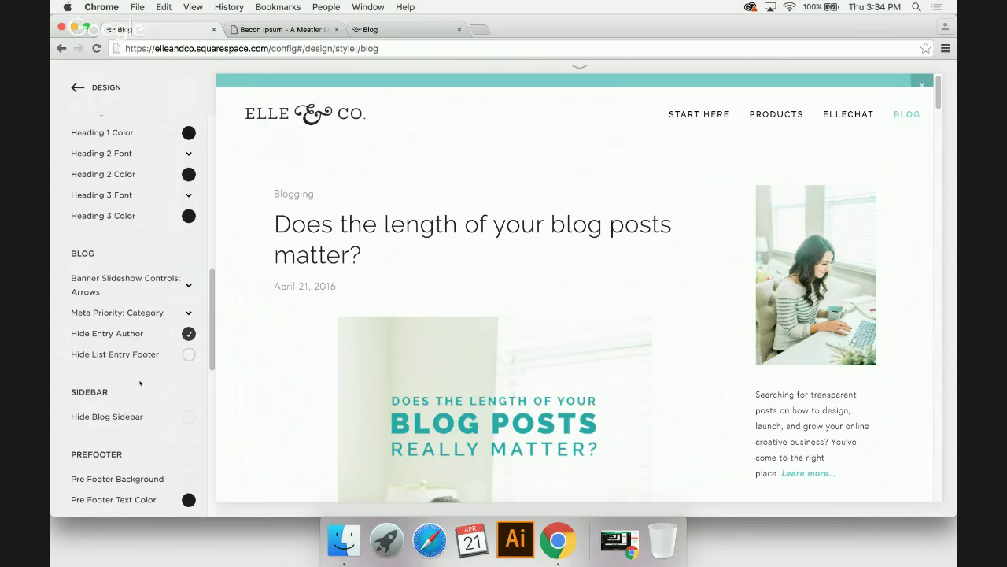
scroll(100, 389, down, 2)
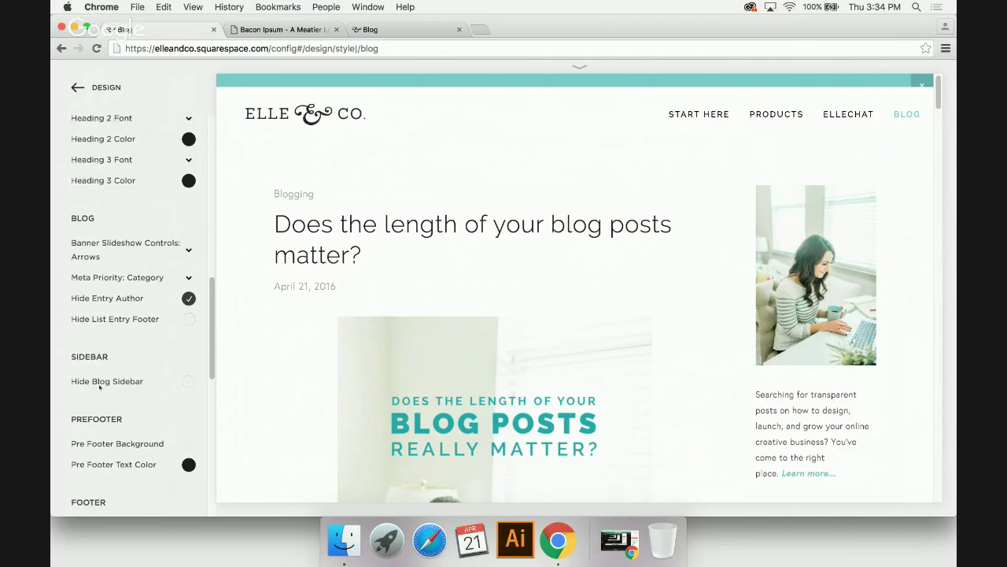
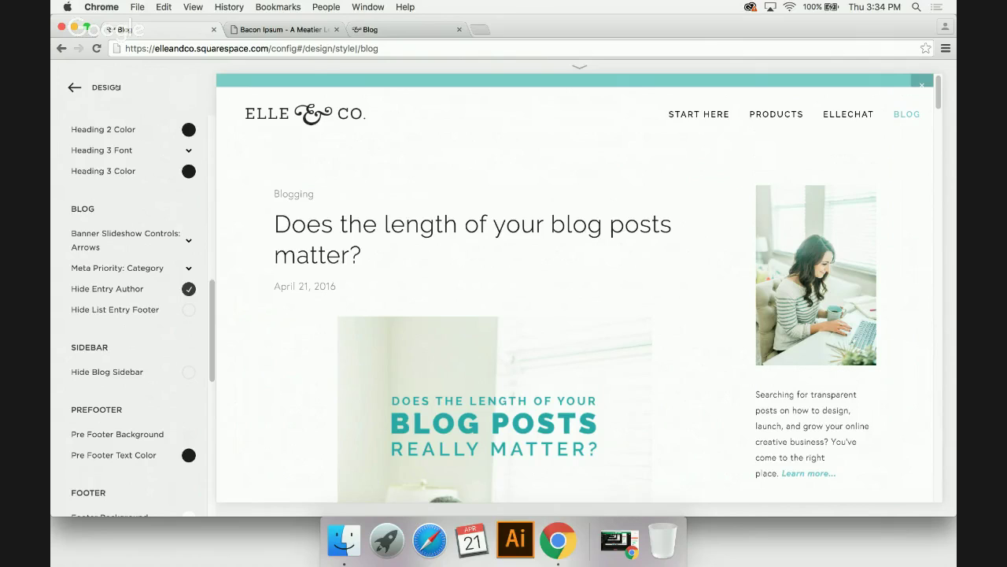
- Leave the Style Editor and open the post "Does the length of your blog posts matter?" for editing from the blog's post list
click(116, 87)
click(123, 84)
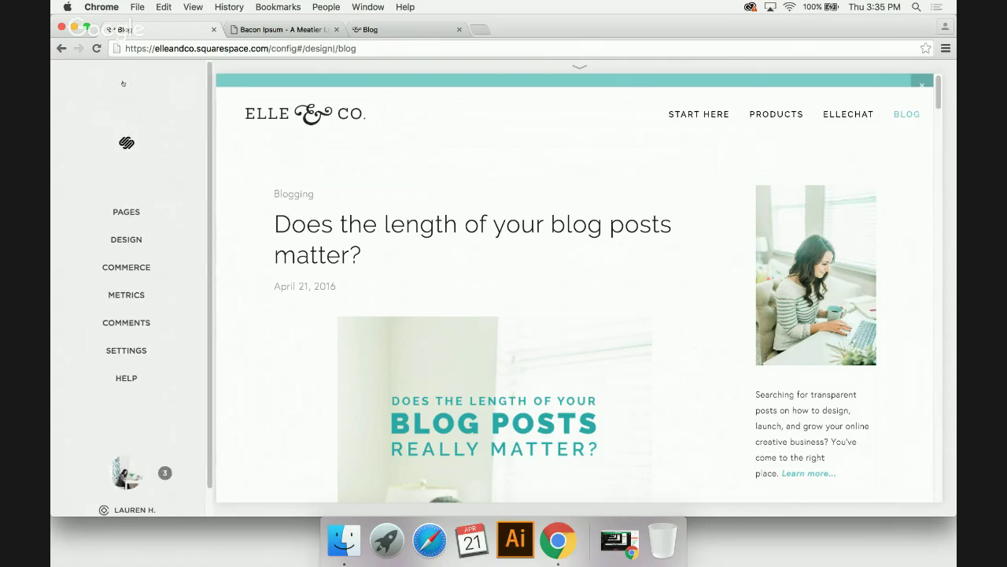
click(120, 208)
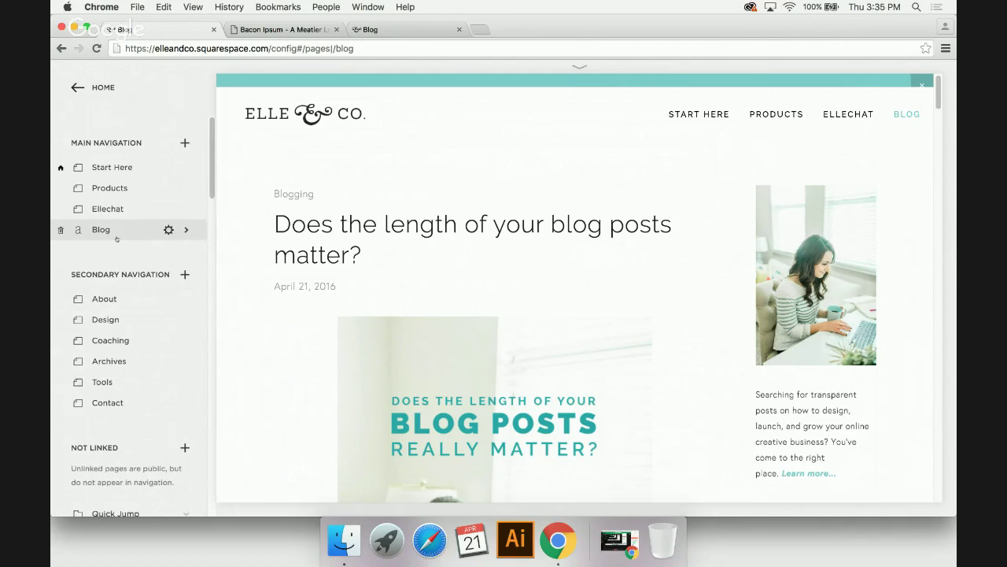
click(132, 234)
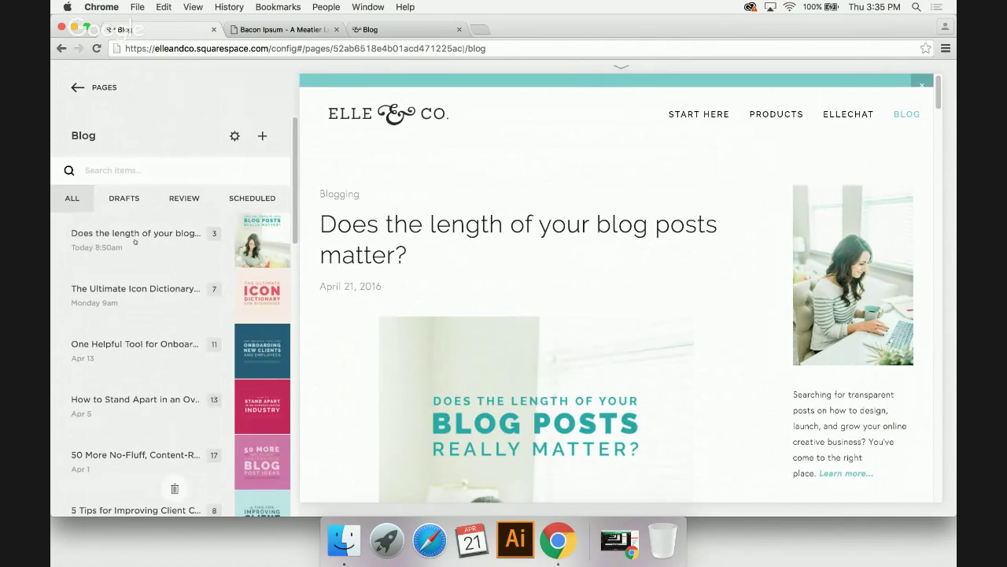
mouse_move(137, 243)
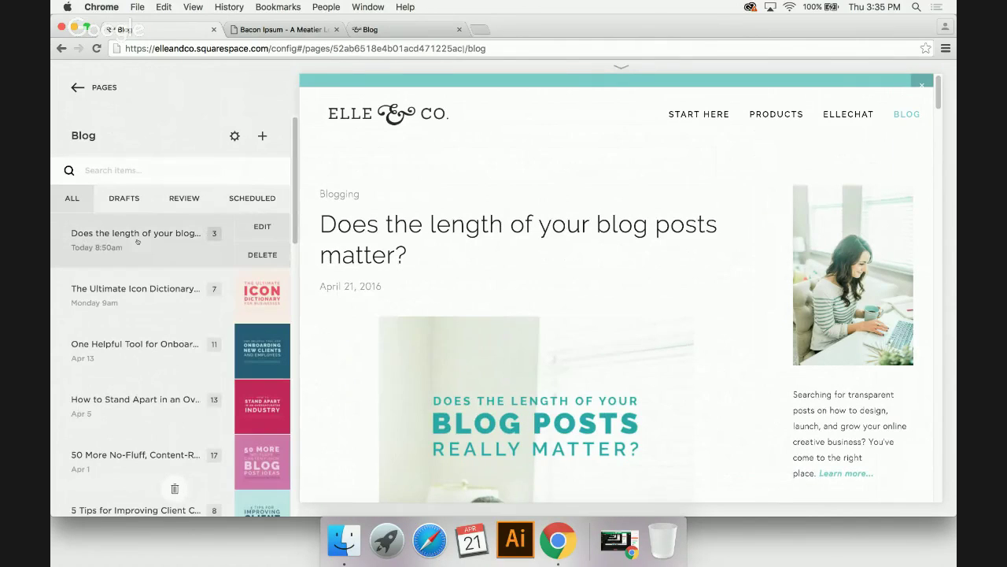
click(240, 224)
- Examine the Featured summary block at the end of the post and its content settings, closing them without changes
scroll(433, 306, down, 3)
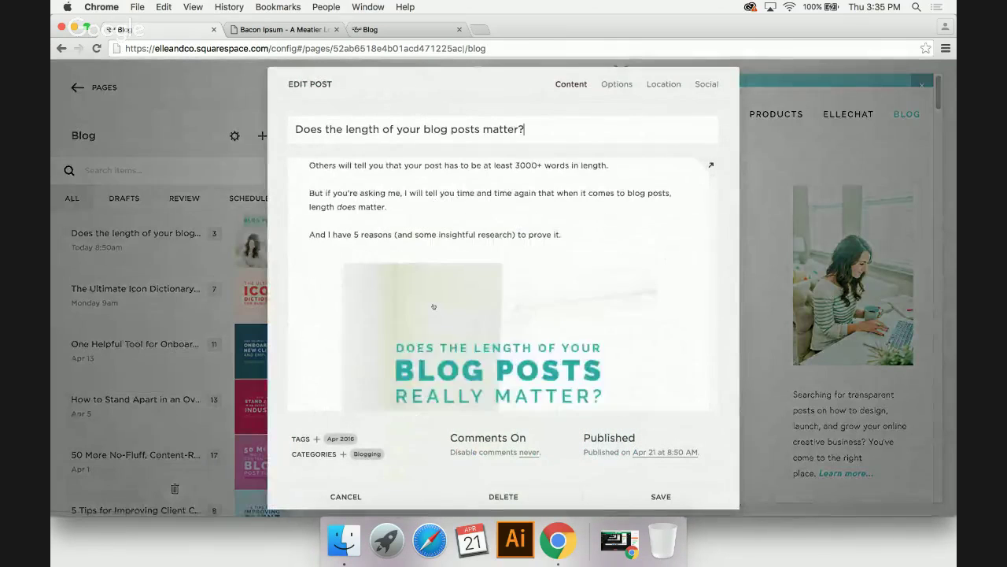
scroll(433, 307, down, 15)
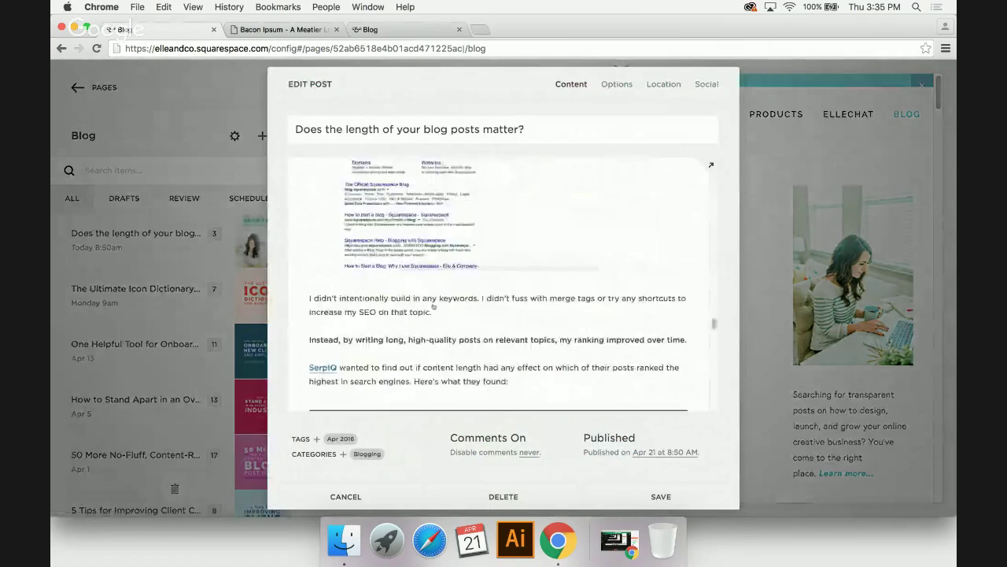
scroll(432, 306, down, 15)
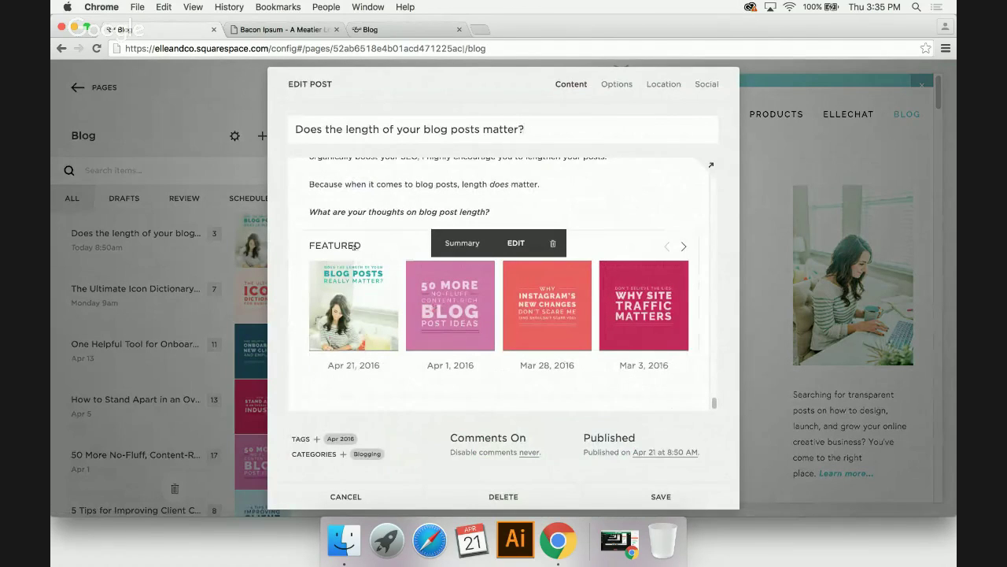
click(516, 243)
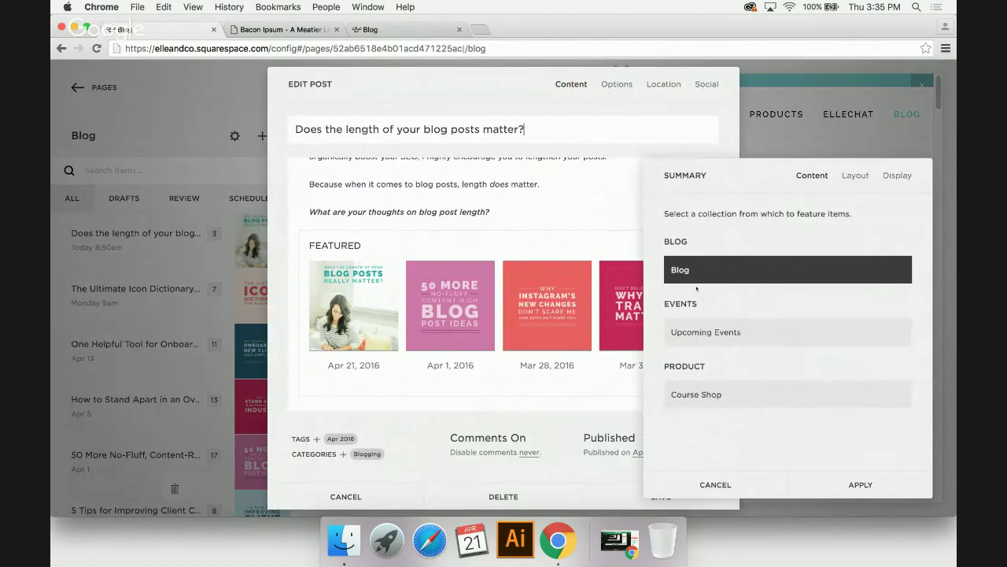
click(672, 482)
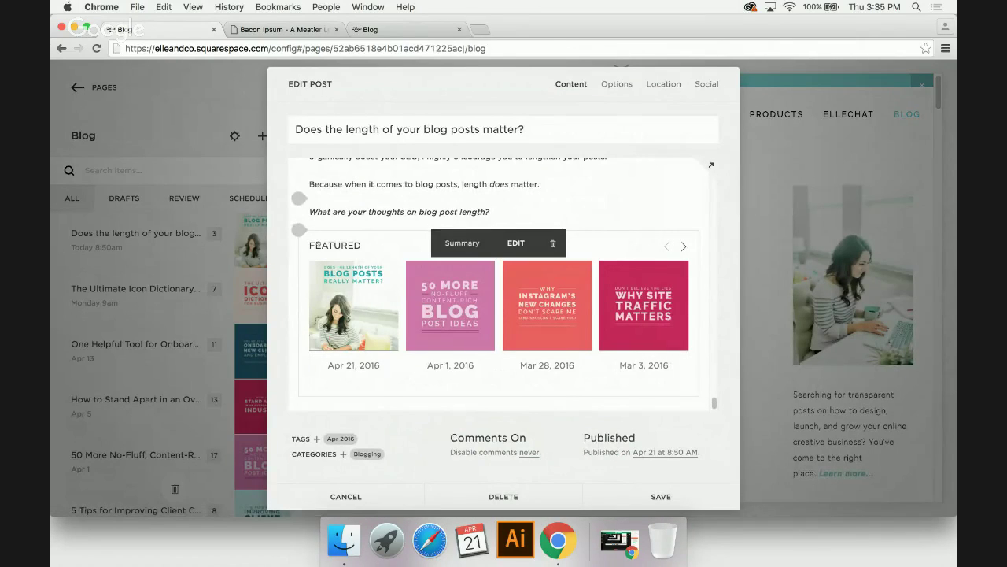
- Replace the Featured block at the end of the post with a new Summary Carousel block that features the Blog collection
drag(371, 300, 502, 383)
drag(300, 358, 299, 365)
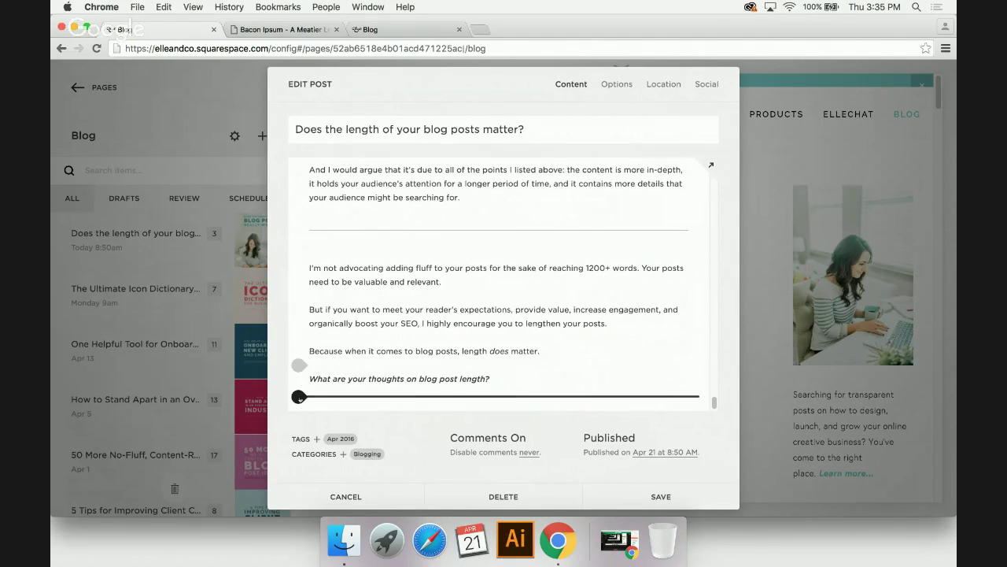
click(299, 396)
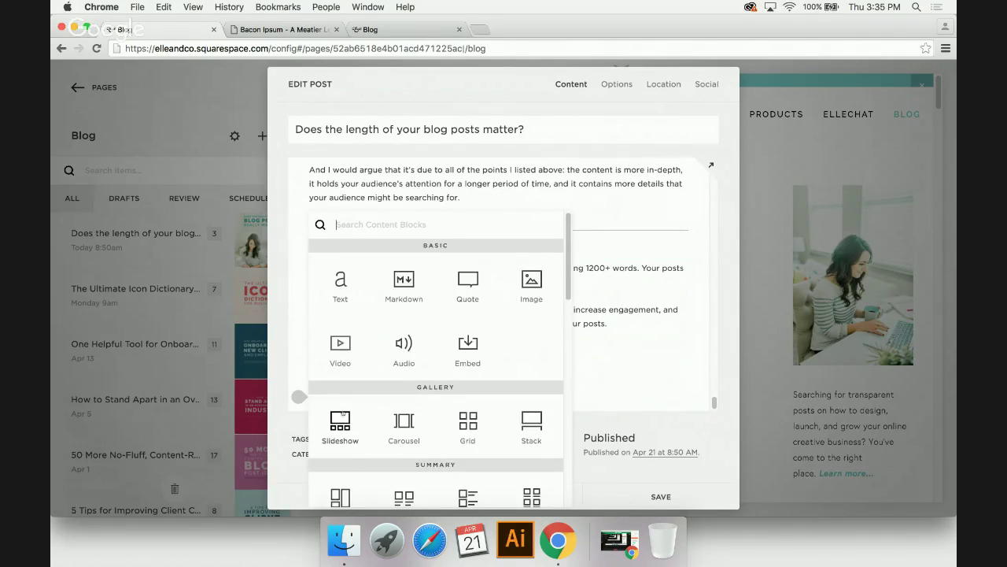
scroll(342, 413, down, 3)
scroll(343, 412, down, 2)
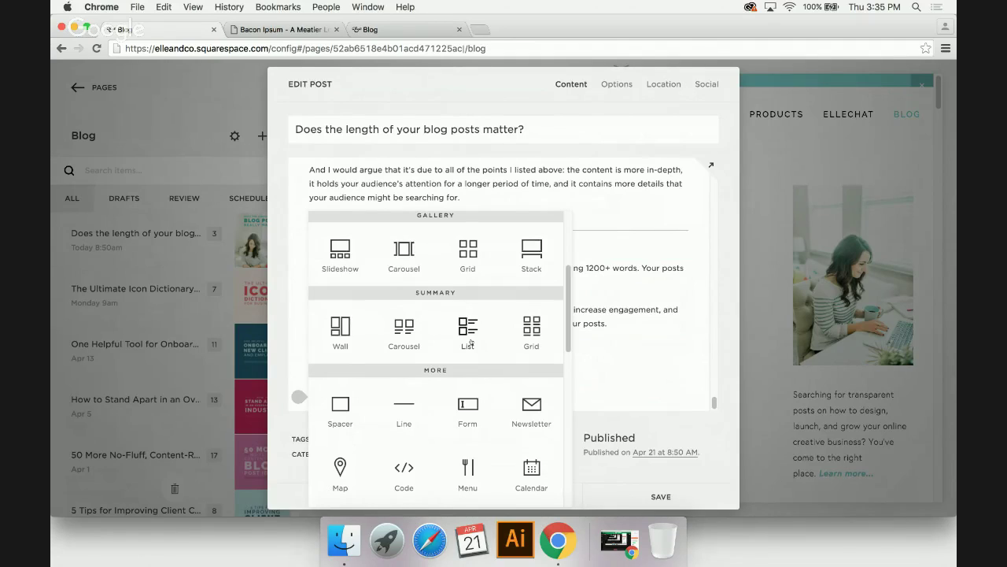
click(404, 327)
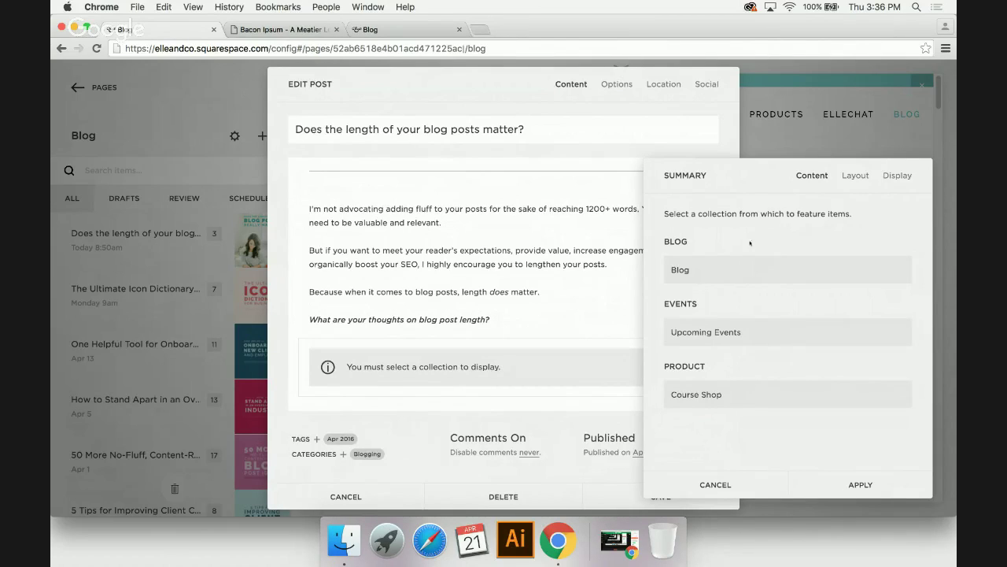
click(749, 268)
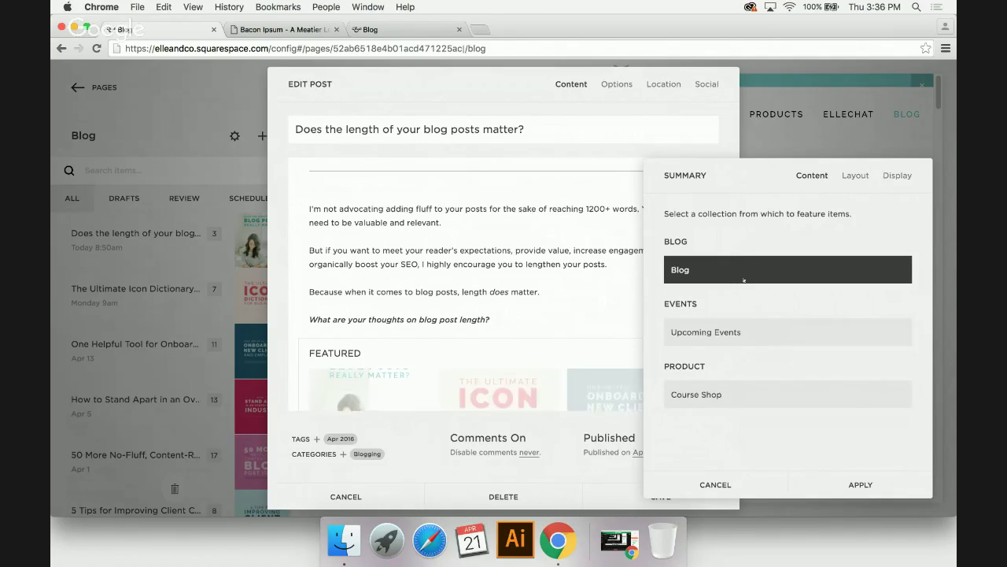
scroll(557, 294, down, 3)
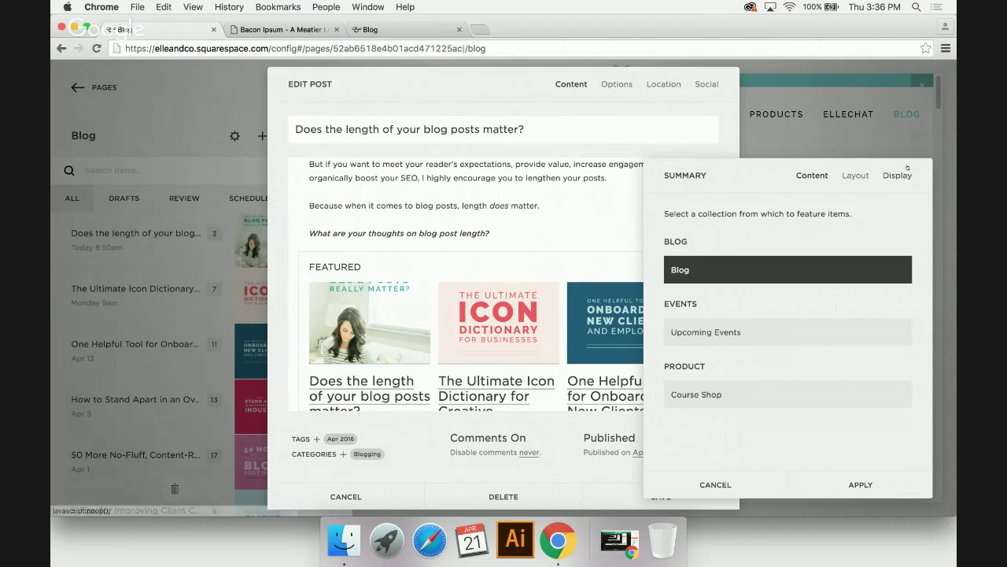
- Set the summary carousel's header text to "Related Posts" in its layout settings
click(864, 177)
click(818, 176)
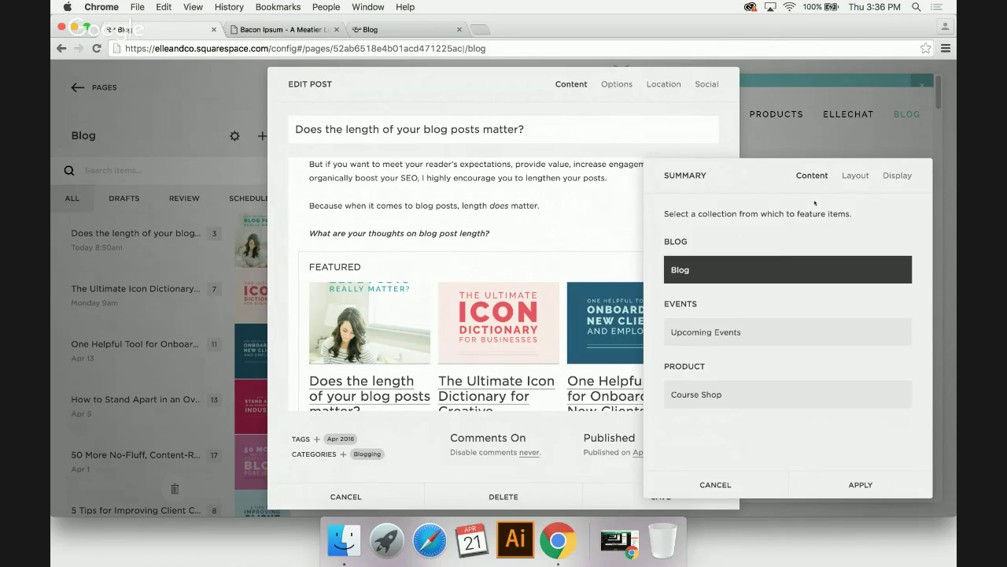
click(852, 178)
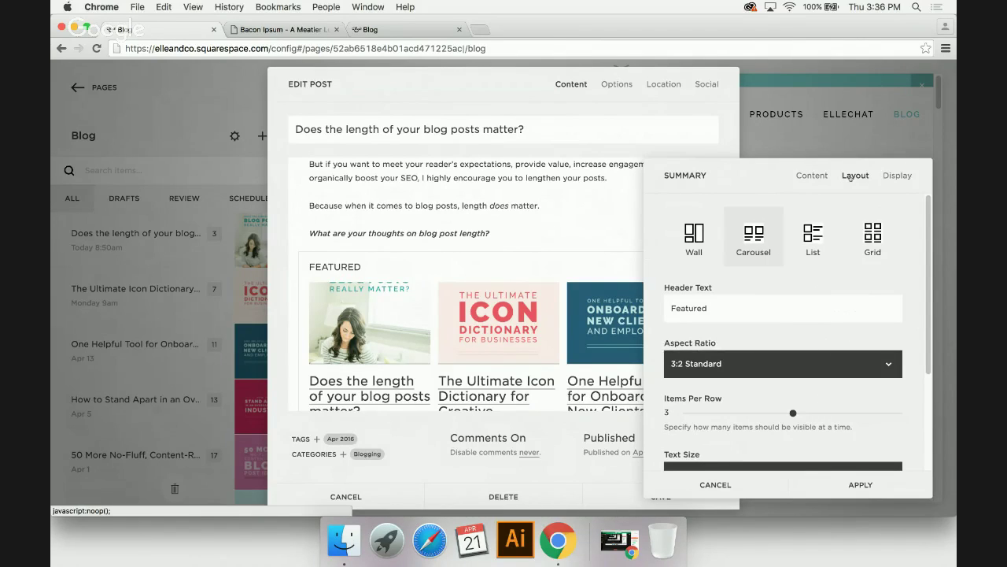
double_click(722, 308)
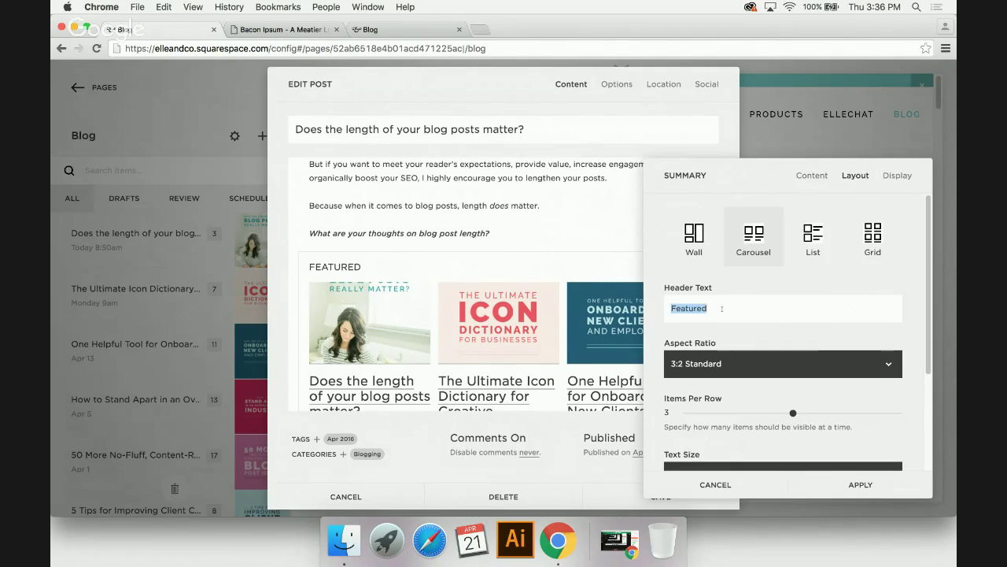
text(Related Posts)
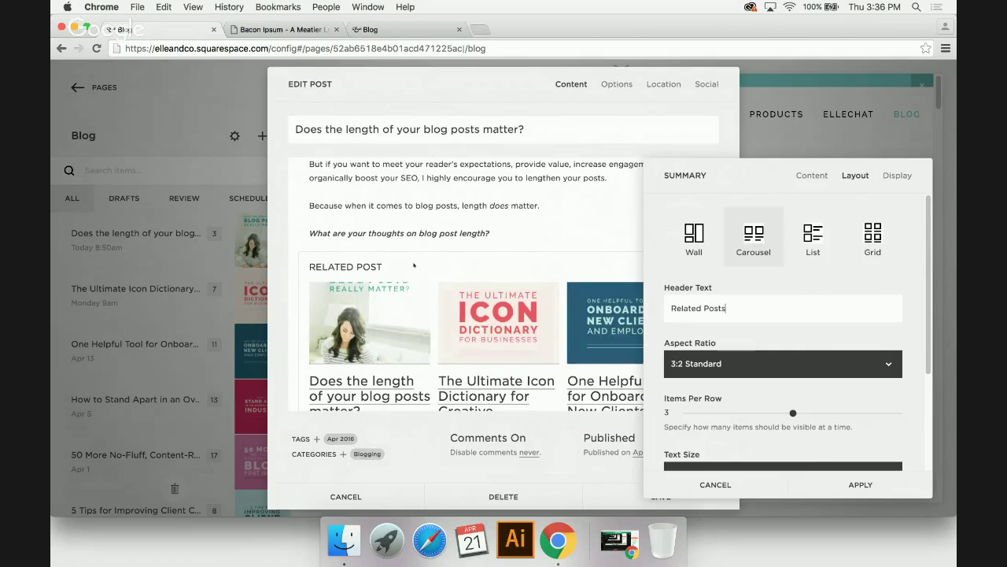
- Set the summary carousel's image aspect ratio to 1:1 Square, comparing it with 3:2 Standard
scroll(714, 305, down, 3)
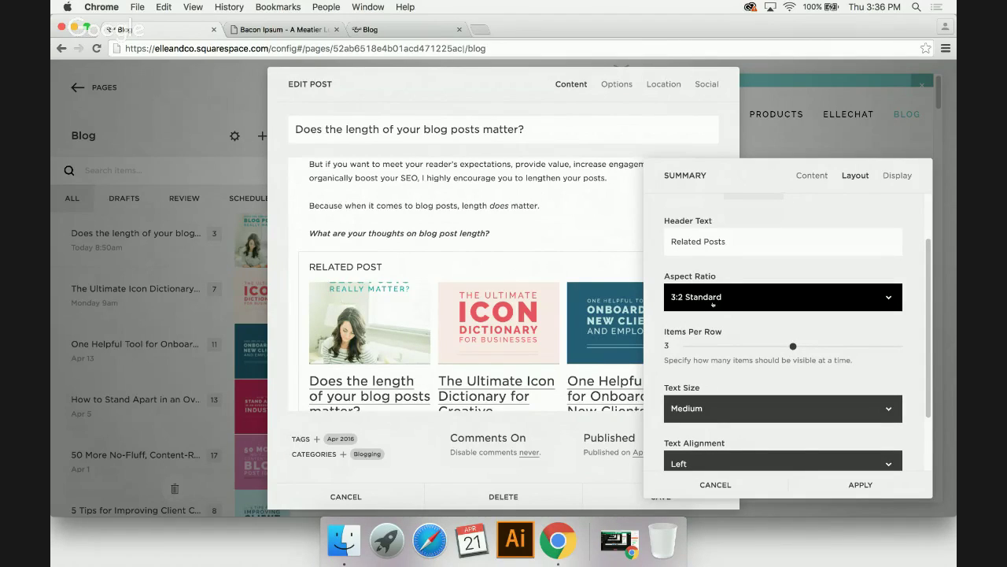
click(713, 304)
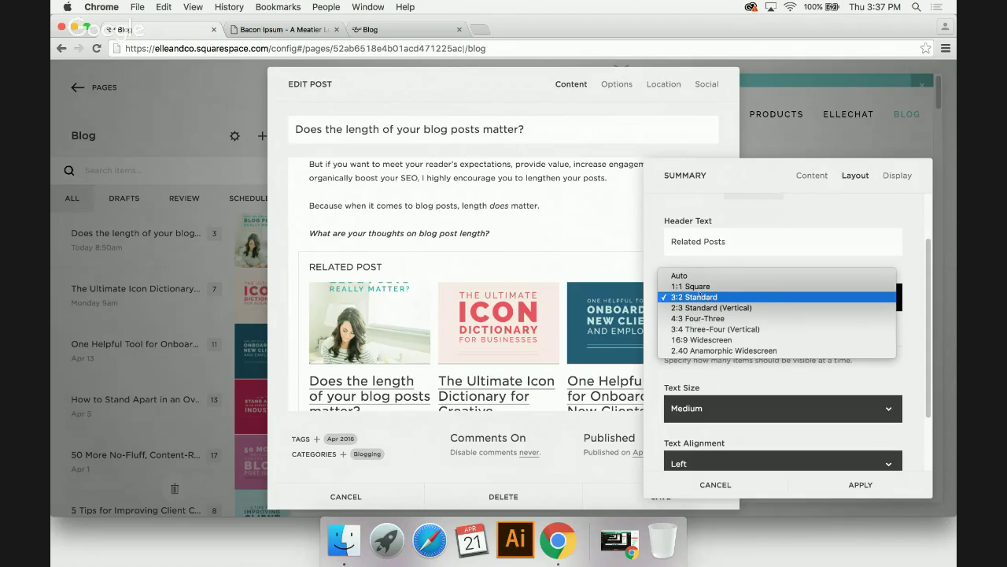
click(701, 287)
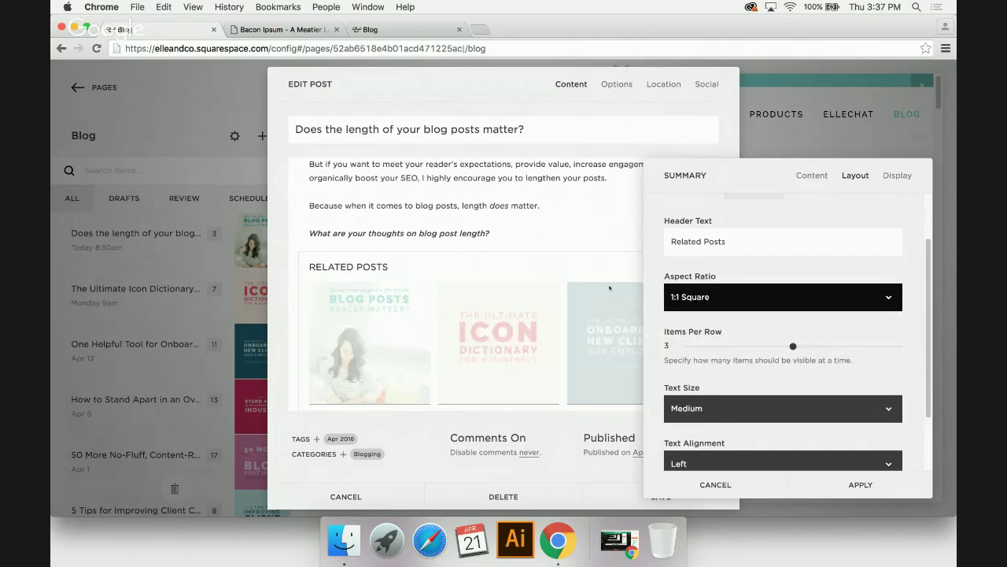
click(665, 303)
click(679, 303)
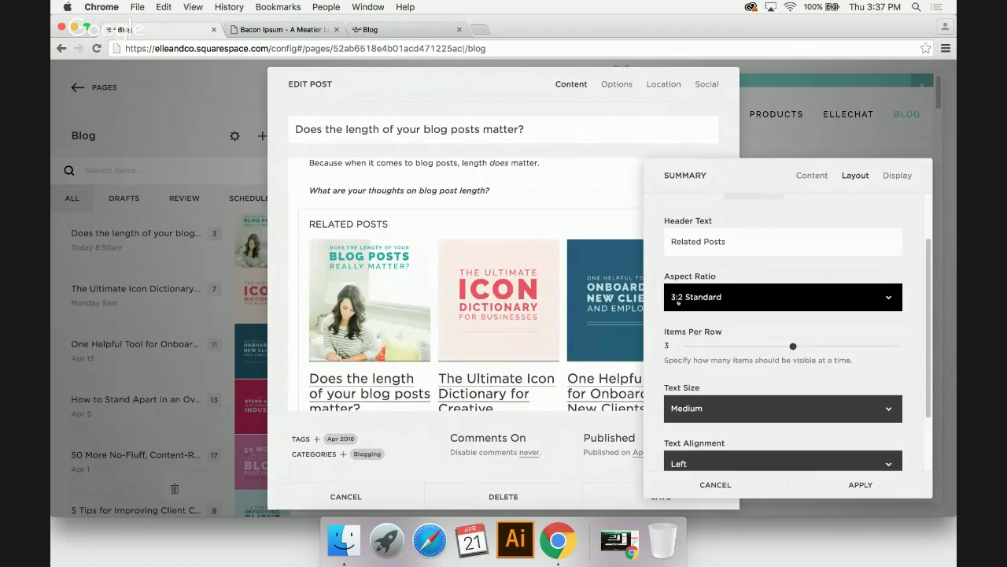
click(678, 300)
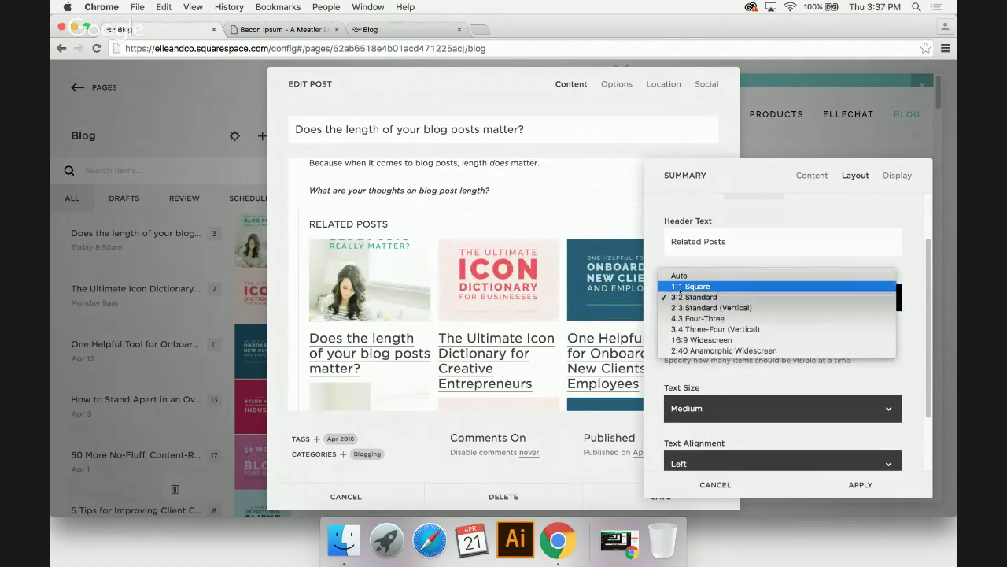
click(680, 286)
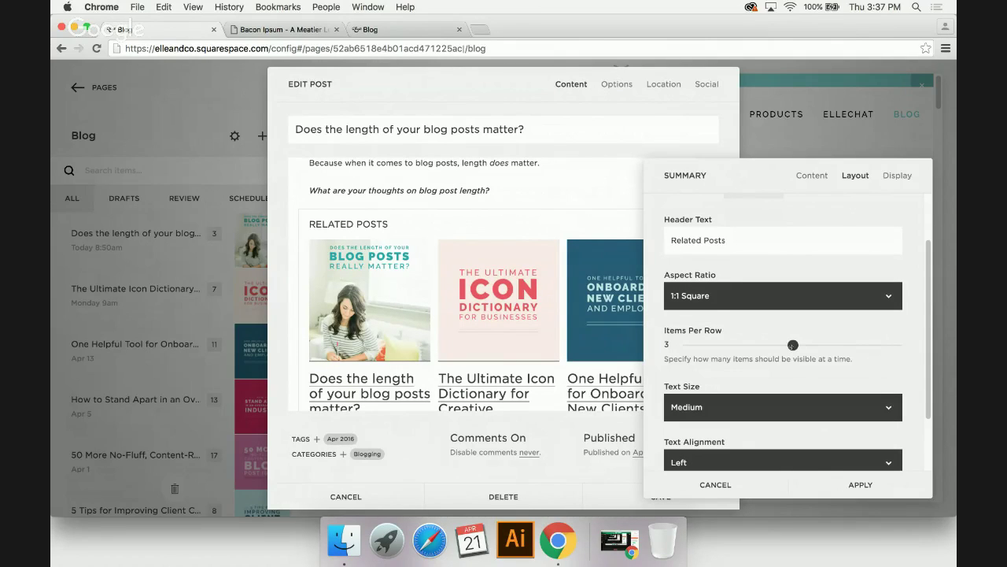
- Set the summary carousel to 4 items per row with Small text size
drag(793, 345, 823, 345)
scroll(693, 346, down, 2)
click(690, 334)
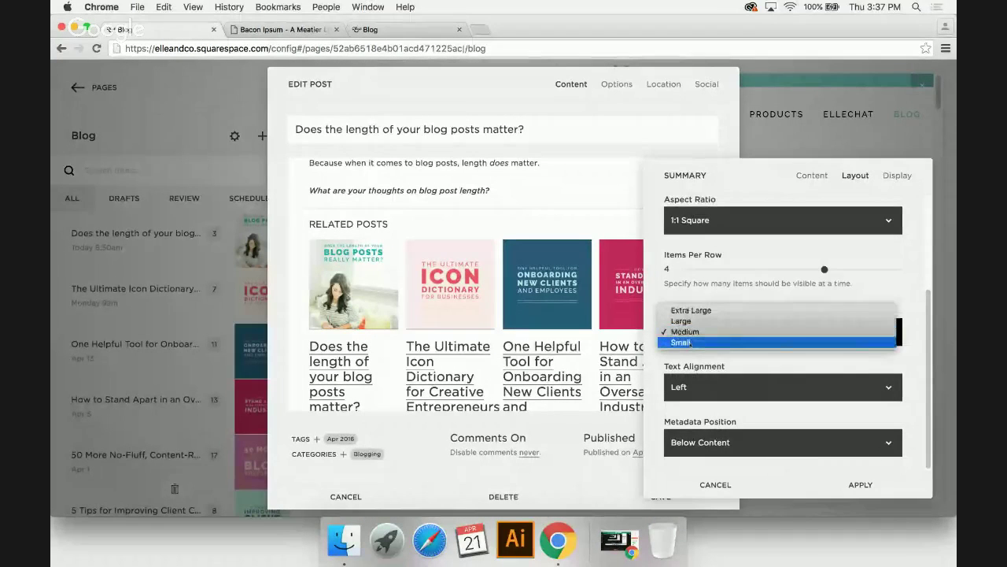
click(690, 342)
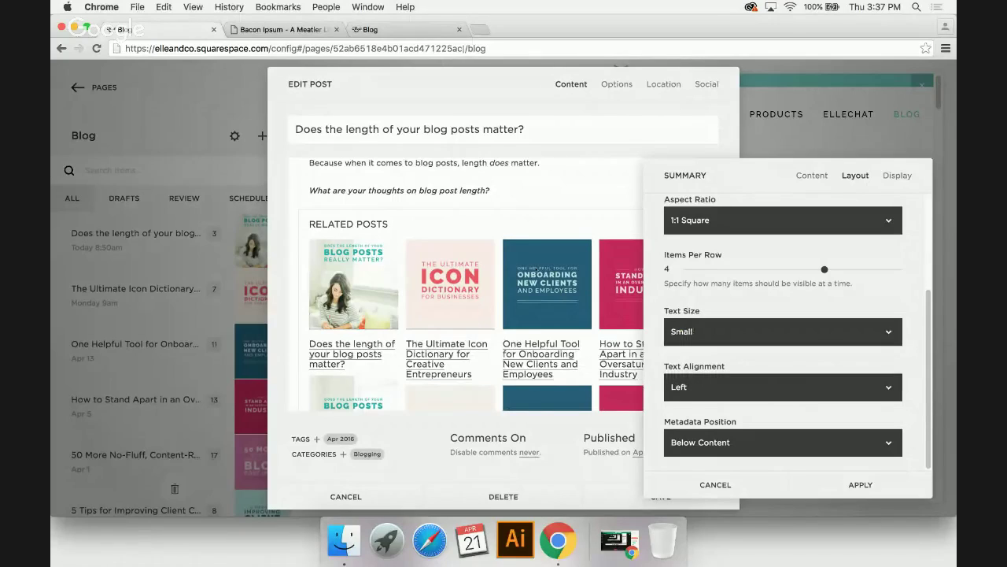
- Set the summary carousel's text alignment to Center and check the available metadata positions
click(675, 379)
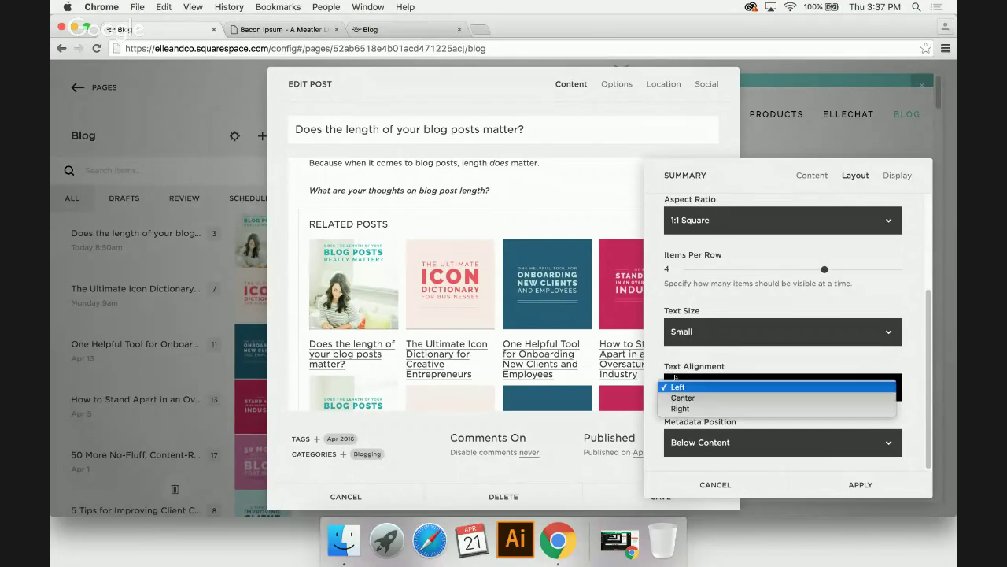
click(682, 397)
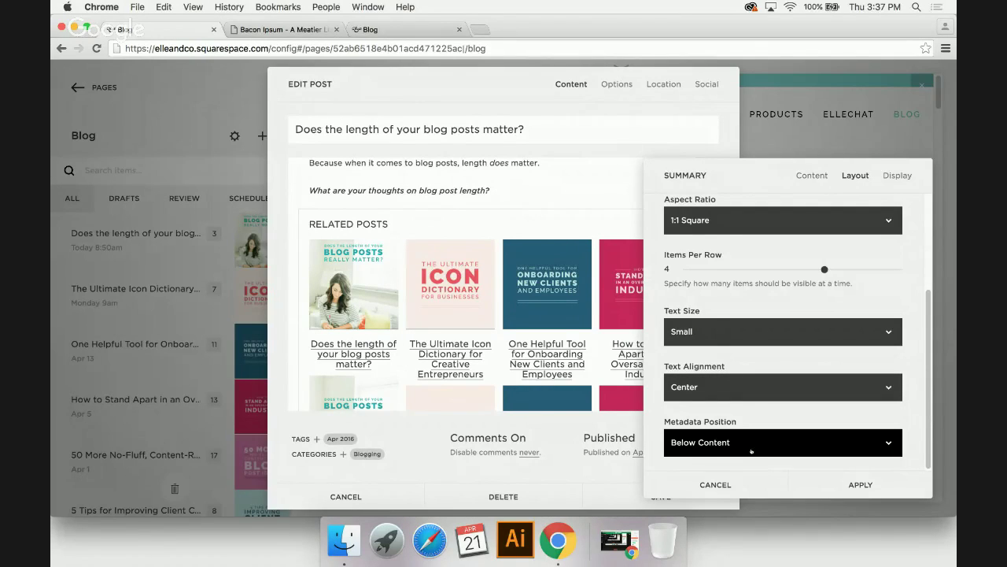
click(749, 450)
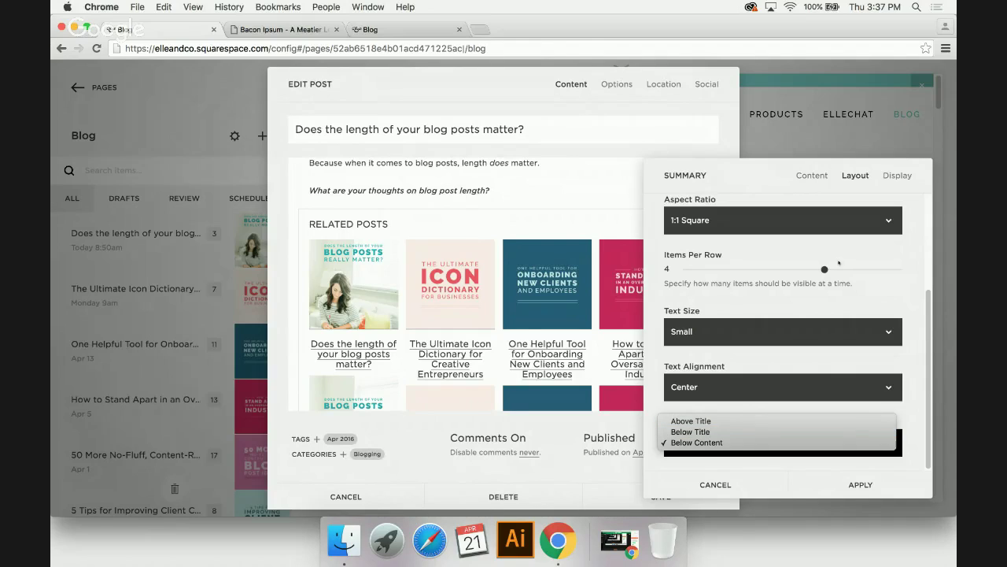
click(891, 182)
- In the summary carousel's display settings, set the number of items to 30 and hide the titles and excerpts
click(895, 175)
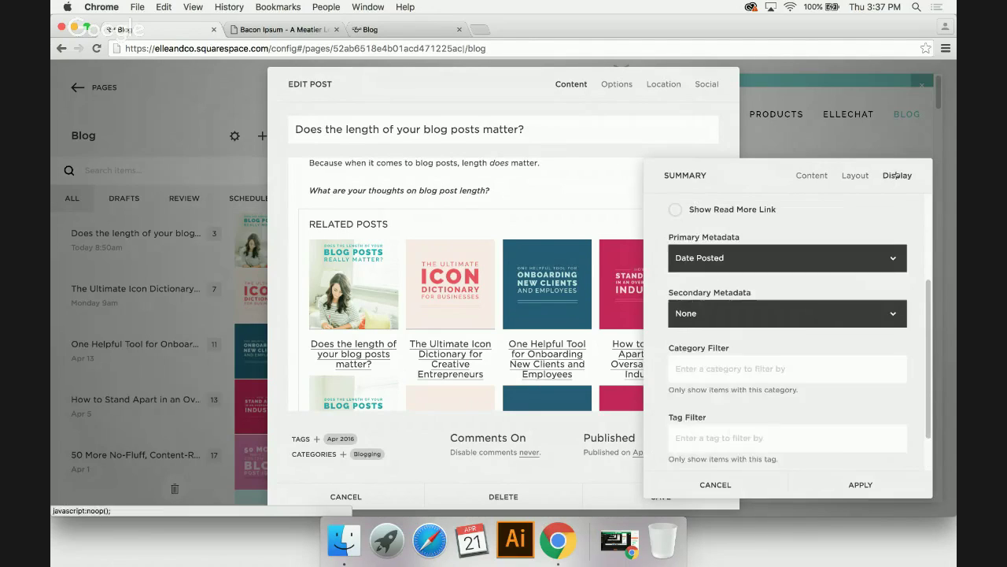
scroll(785, 271, up, 2)
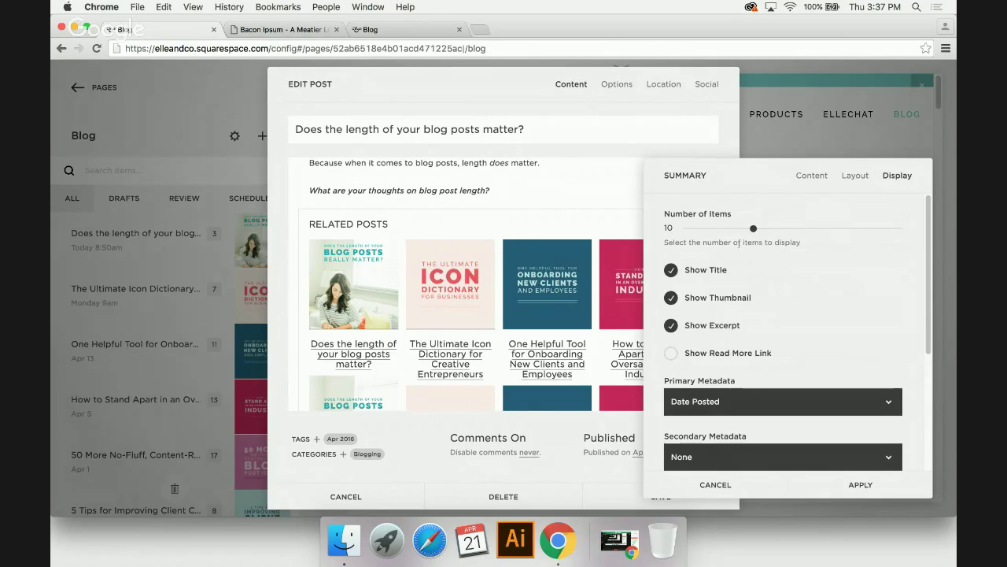
drag(753, 228, 914, 231)
click(671, 270)
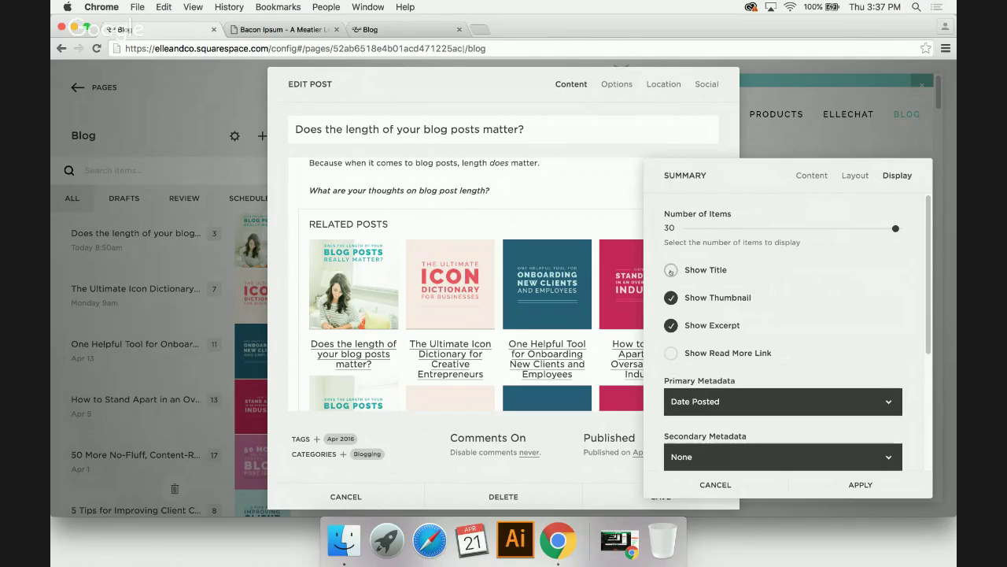
click(671, 325)
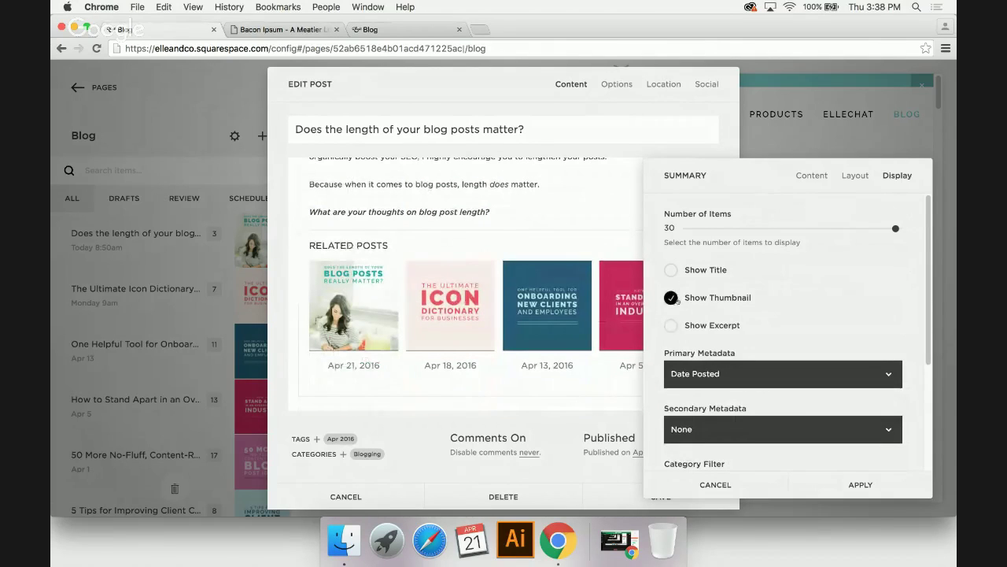
- Set the summary carousel's primary metadata to None to hide the posting dates
scroll(677, 302, down, 1)
scroll(678, 302, down, 1)
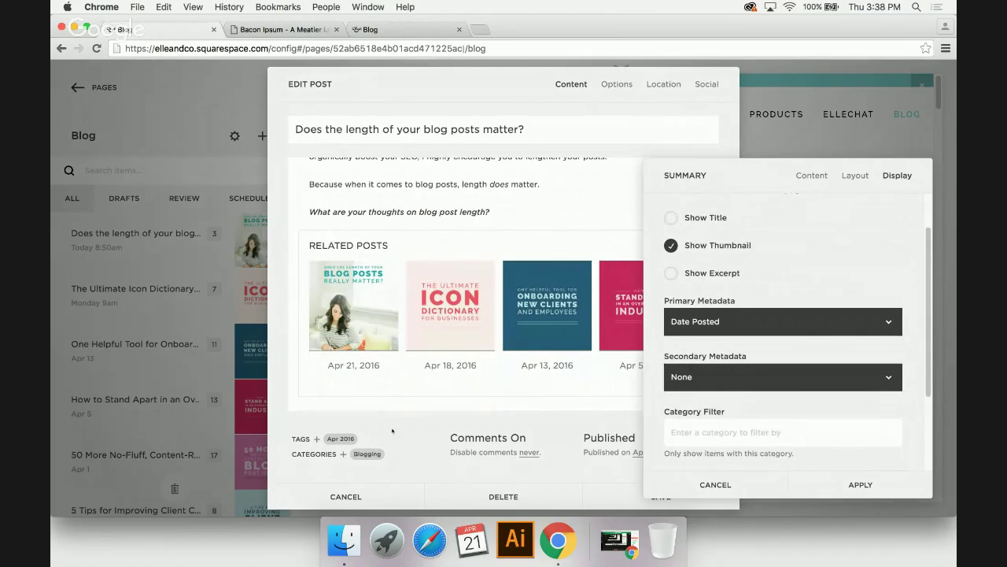
click(738, 323)
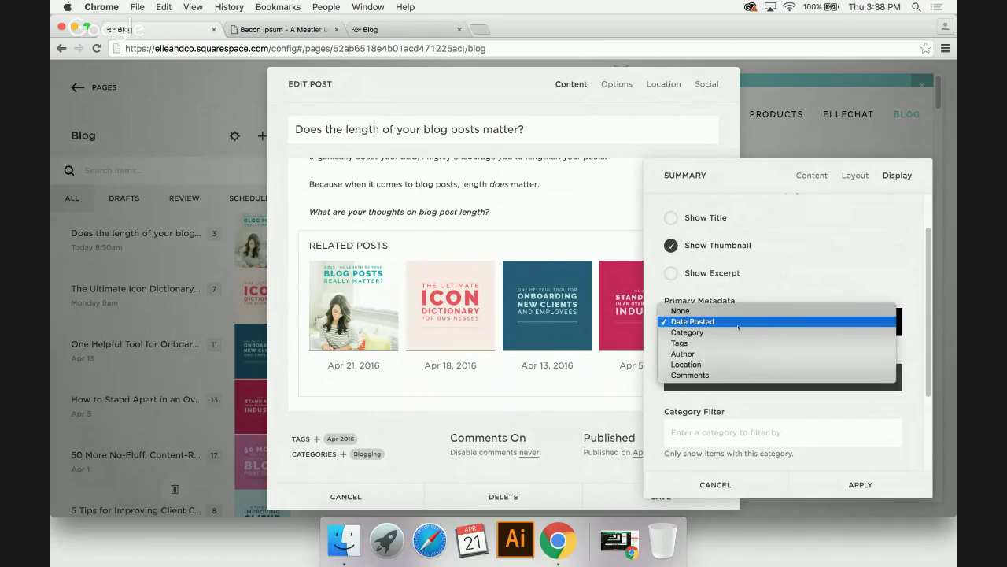
click(790, 267)
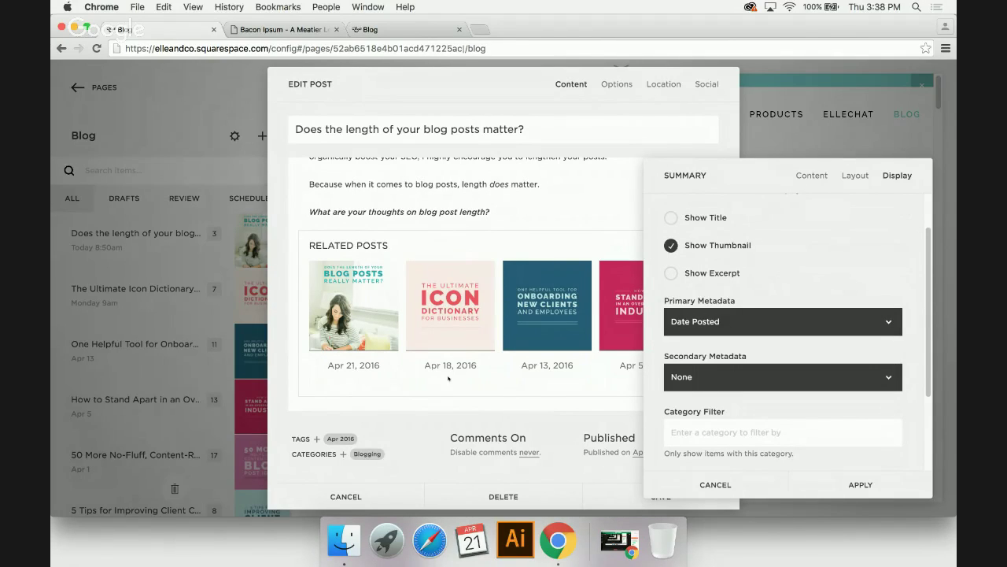
click(736, 324)
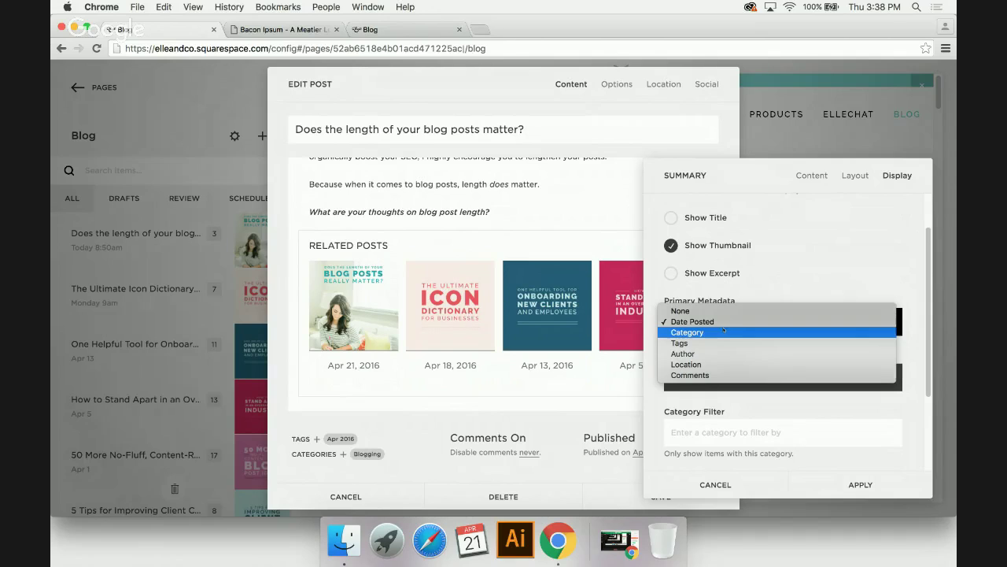
click(722, 312)
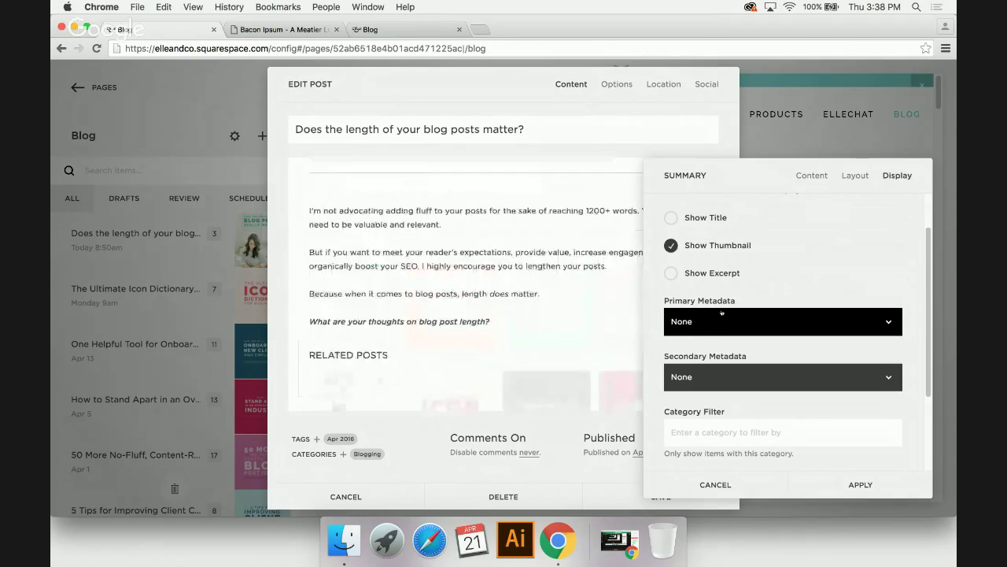
scroll(550, 331, down, 3)
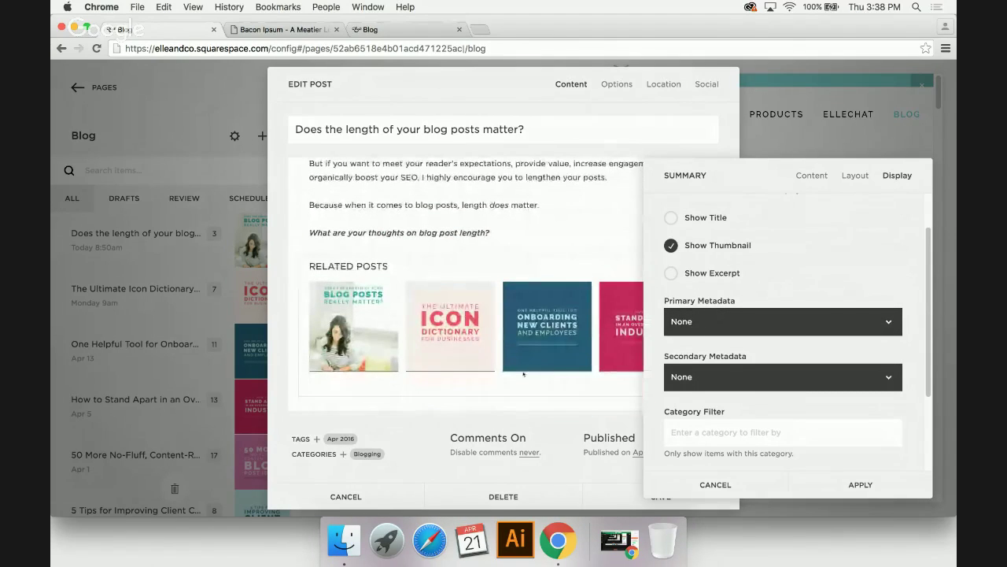
- Filter the summary carousel by the Blogging category so that only posts from that category are shown
scroll(682, 341, down, 2)
scroll(683, 340, down, 1)
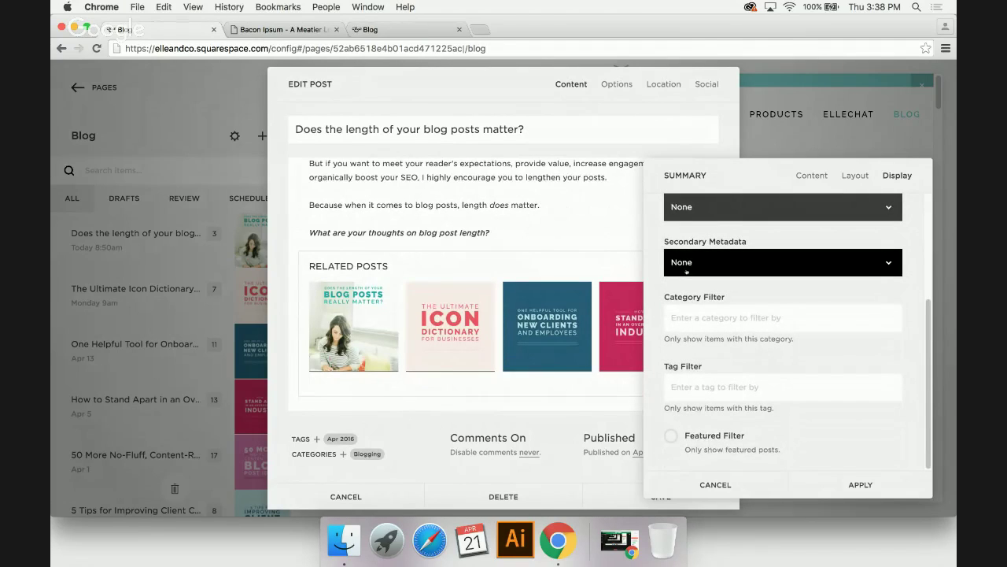
click(679, 323)
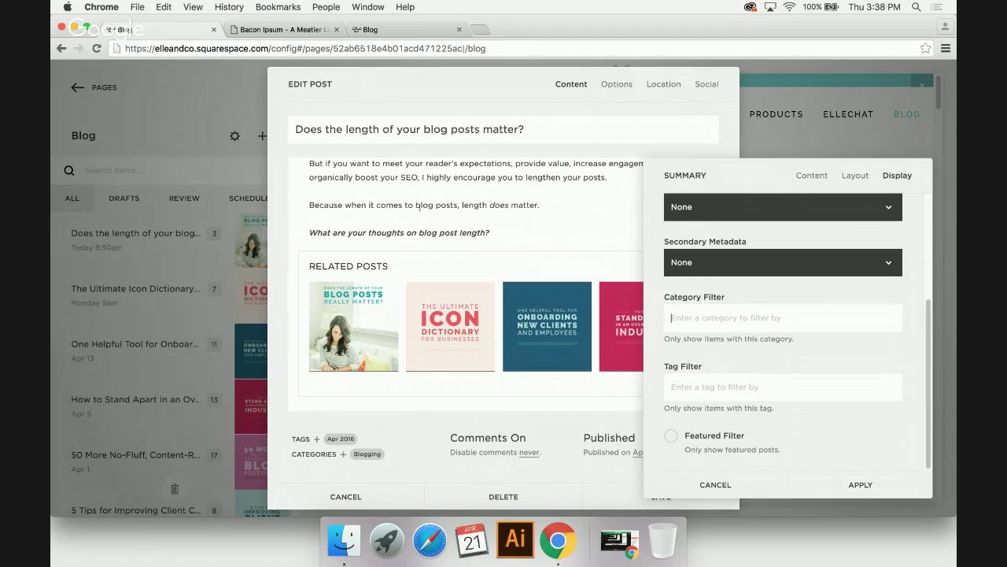
mouse_move(362, 454)
click(727, 319)
text(blogg)
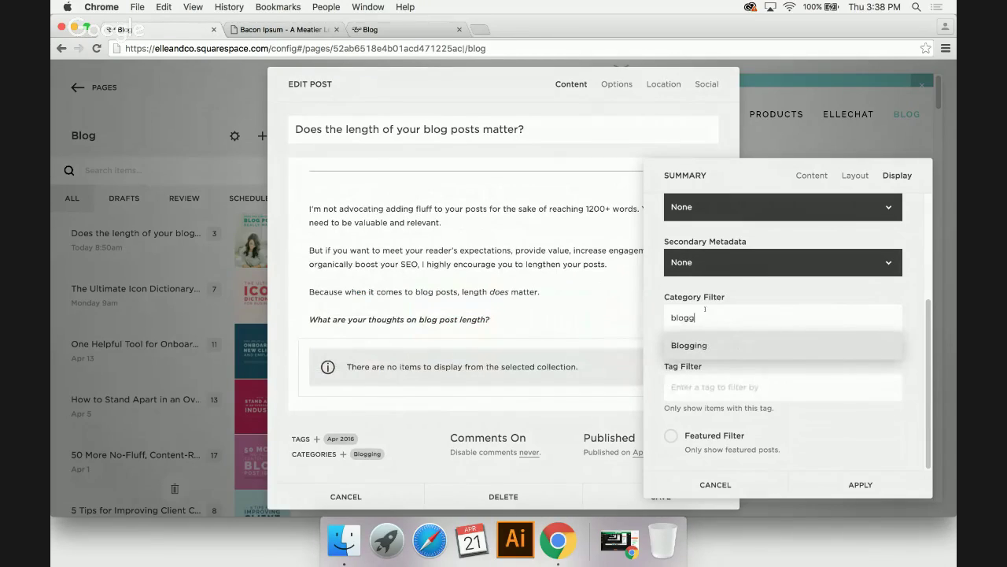
click(698, 346)
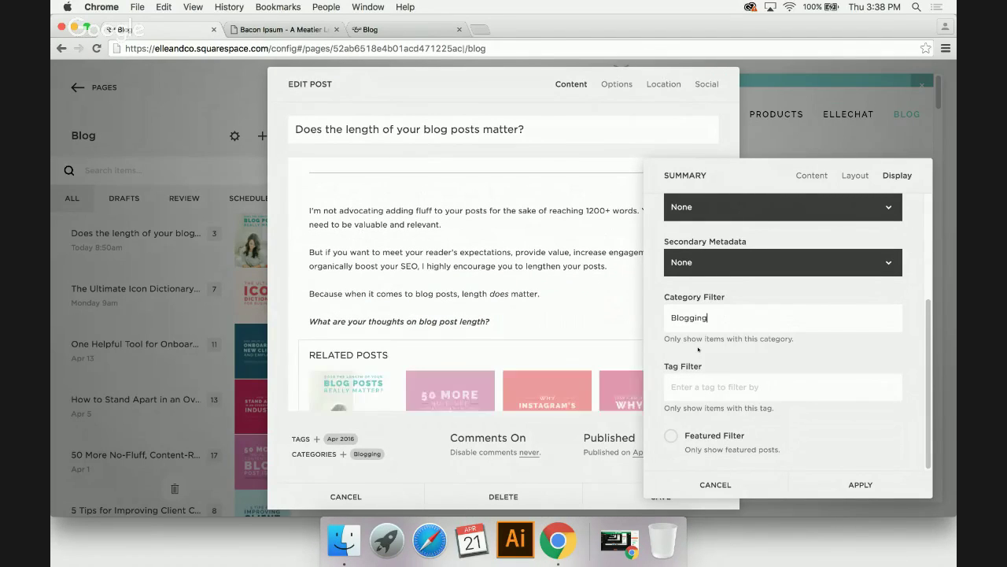
- Apply the summary carousel settings and save the edited blog post
scroll(584, 336, down, 2)
scroll(585, 336, down, 1)
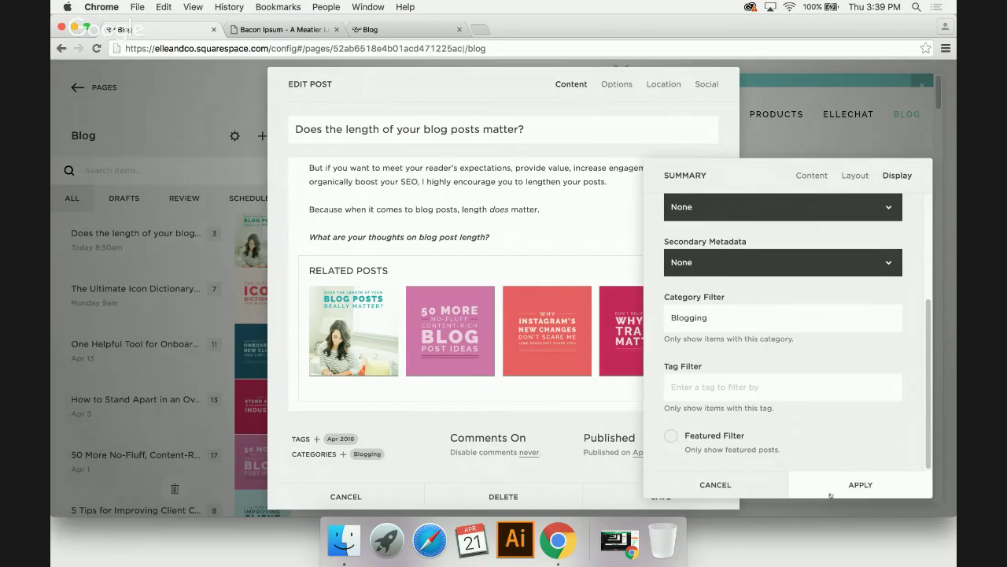
click(854, 484)
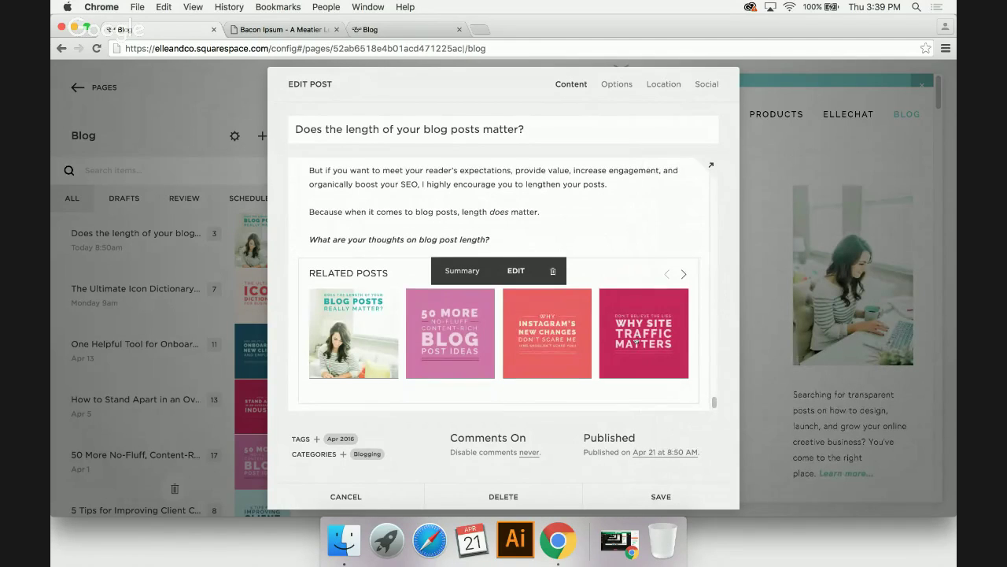
click(682, 494)
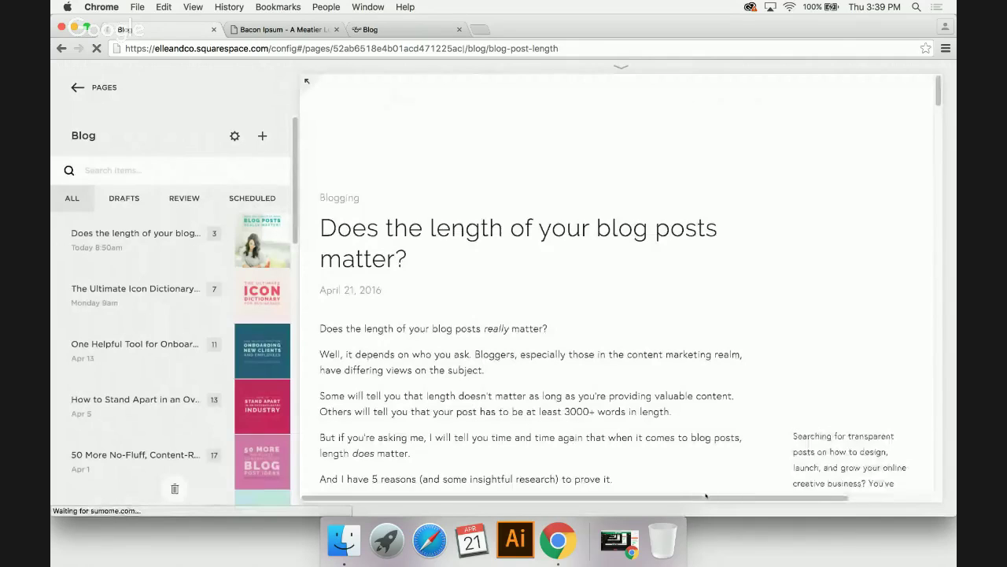
- Examine the Related Posts carousel at the end of the saved post, paging forward and back through its thumbnails
scroll(614, 303, down, 15)
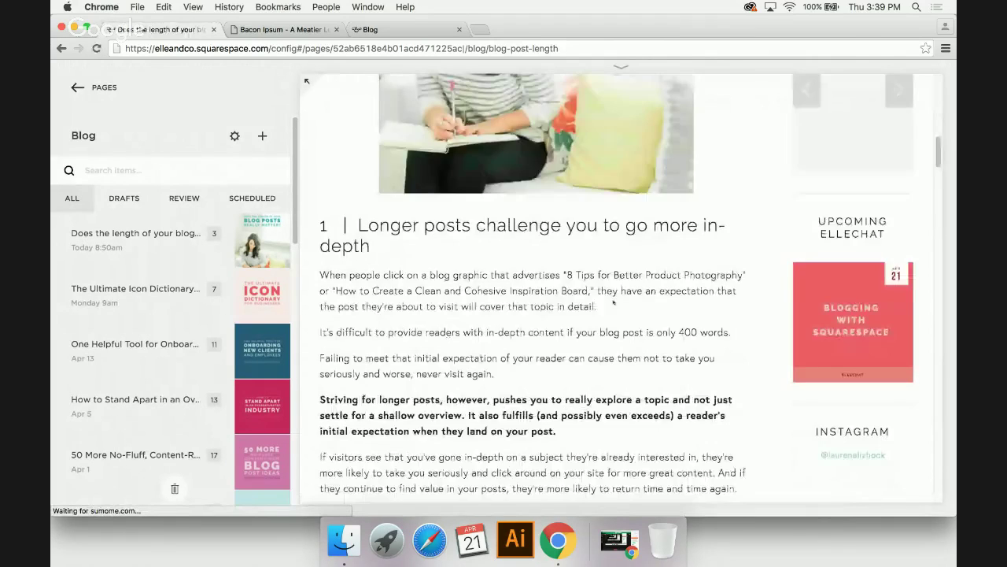
scroll(613, 302, down, 20)
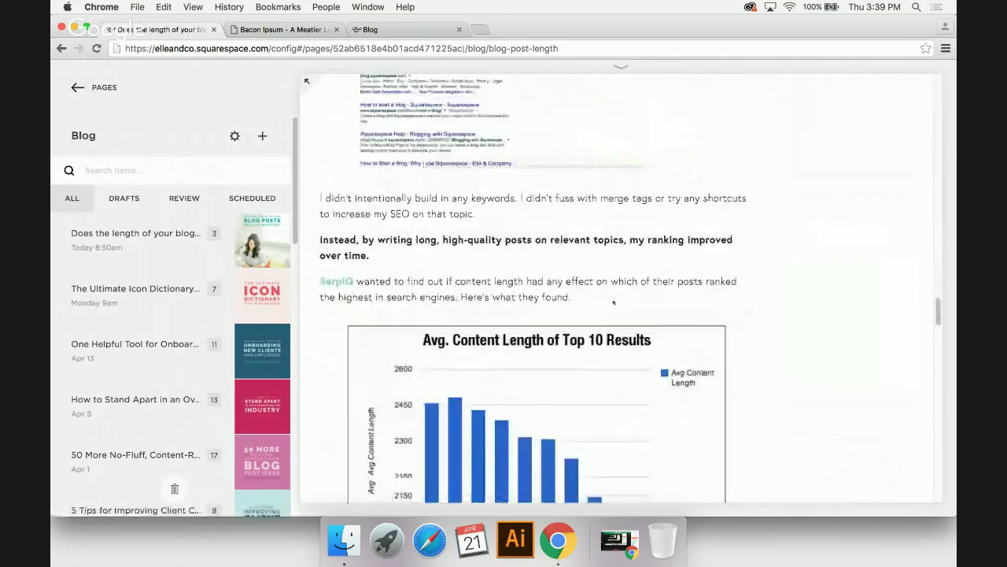
scroll(614, 302, down, 15)
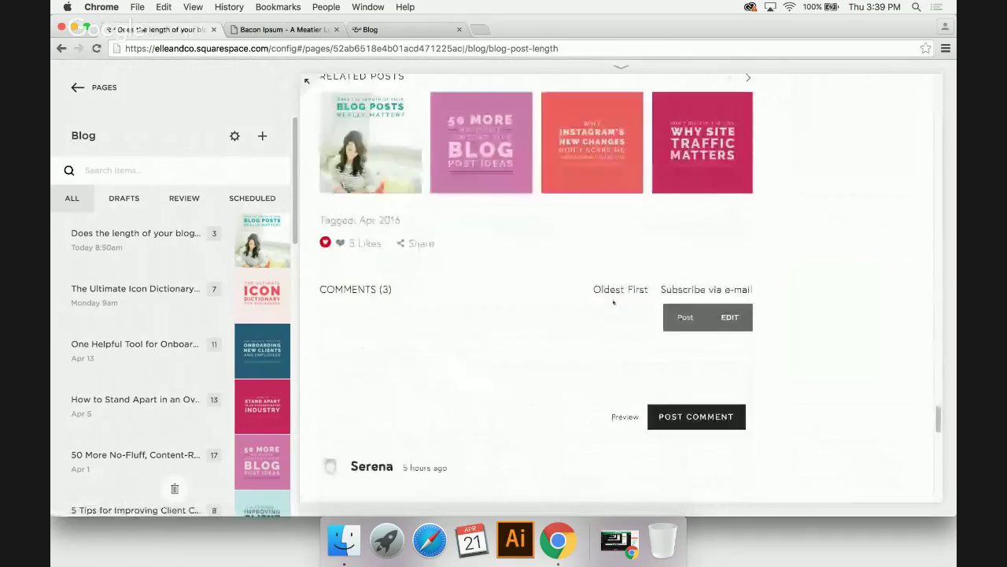
scroll(647, 300, up, 8)
click(748, 301)
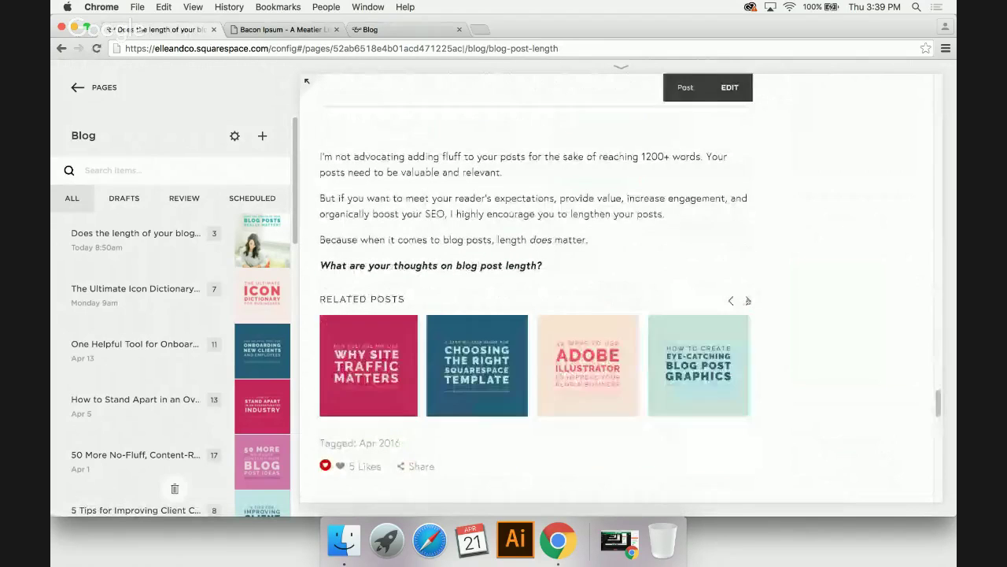
click(748, 301)
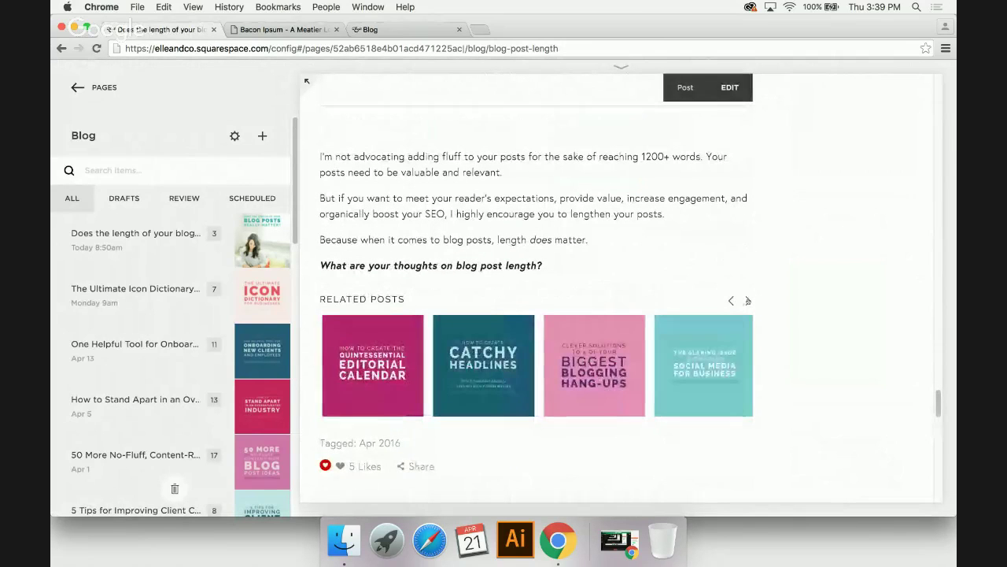
click(749, 300)
click(749, 301)
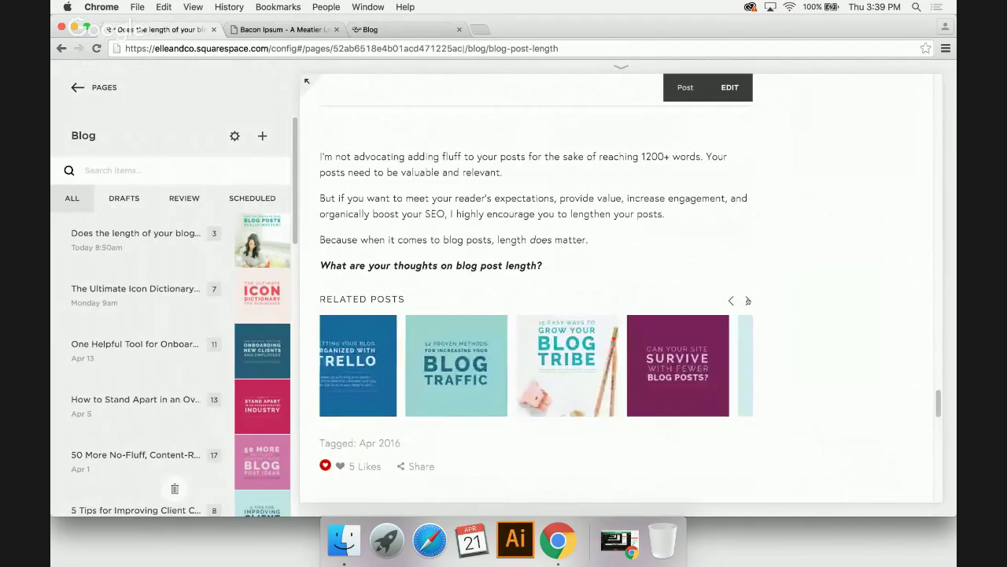
click(748, 301)
click(749, 300)
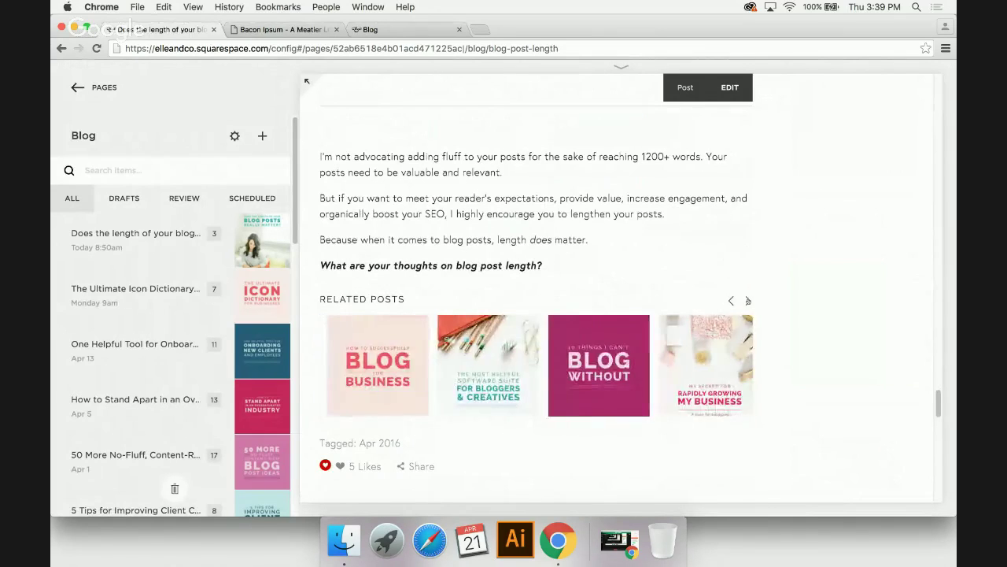
click(749, 301)
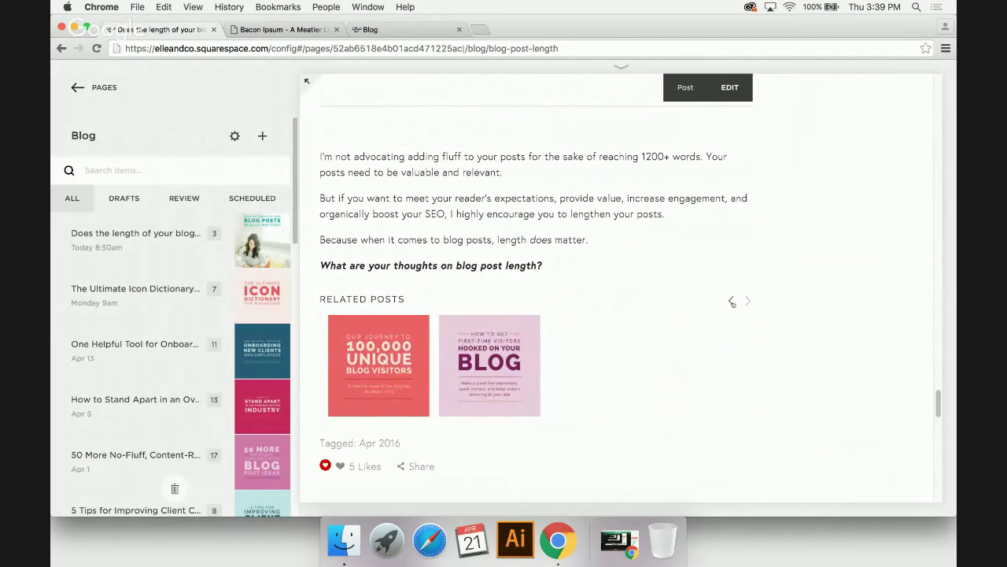
click(732, 301)
click(732, 301)
click(731, 301)
click(732, 302)
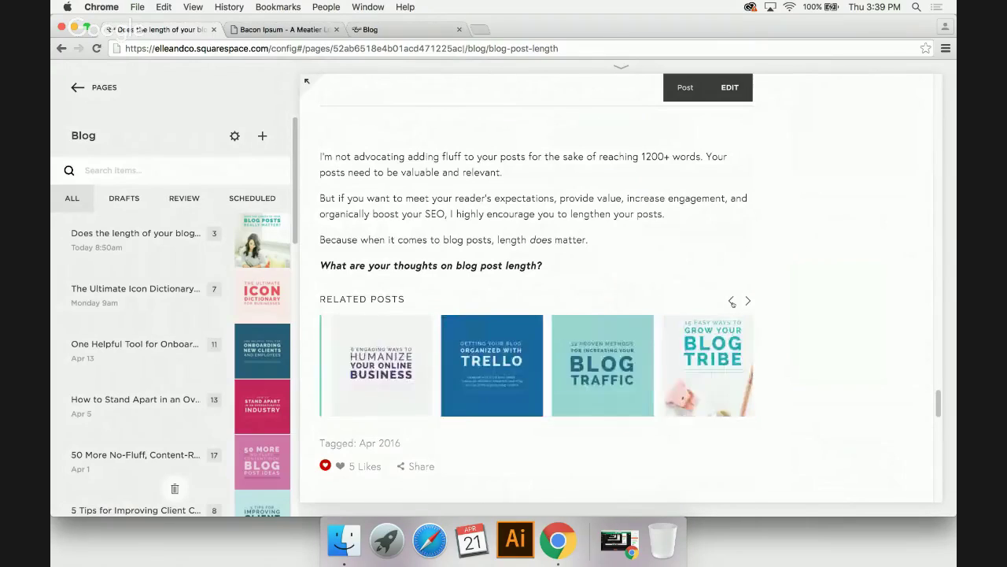
click(732, 302)
- Add a summary carousel block at the end of the blog sidebar, featuring items from the Blog collection
scroll(732, 303, up, 20)
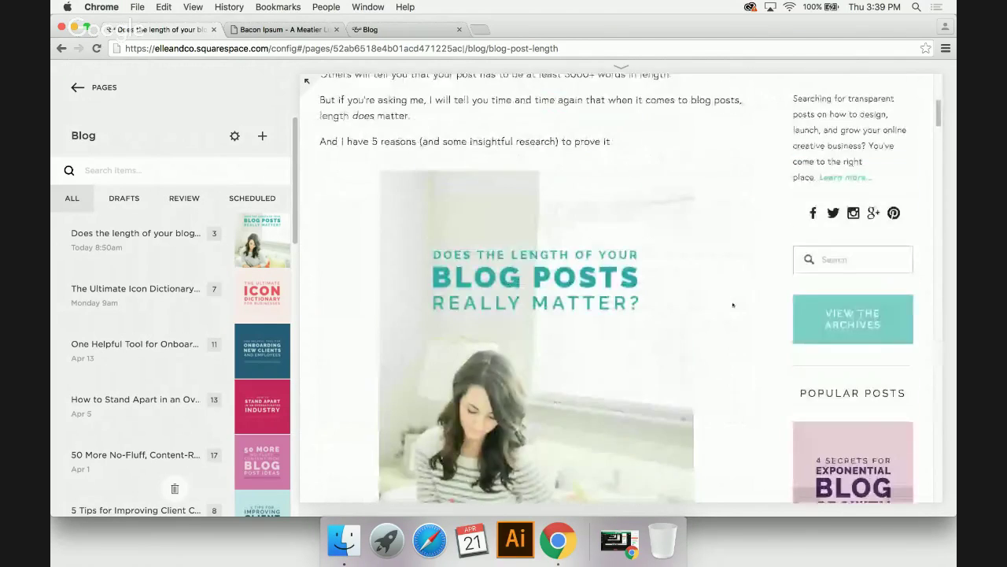
scroll(733, 305, up, 5)
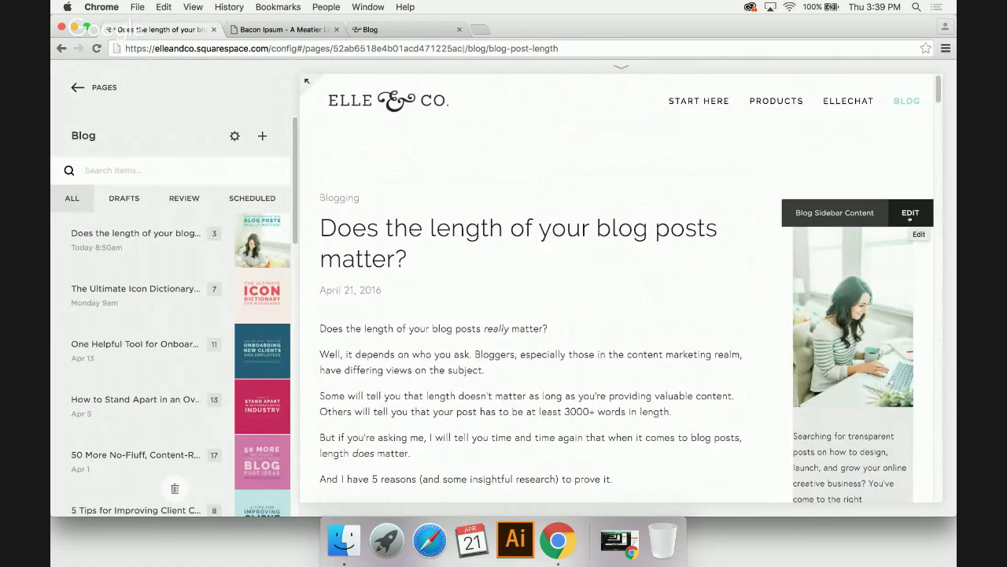
click(909, 214)
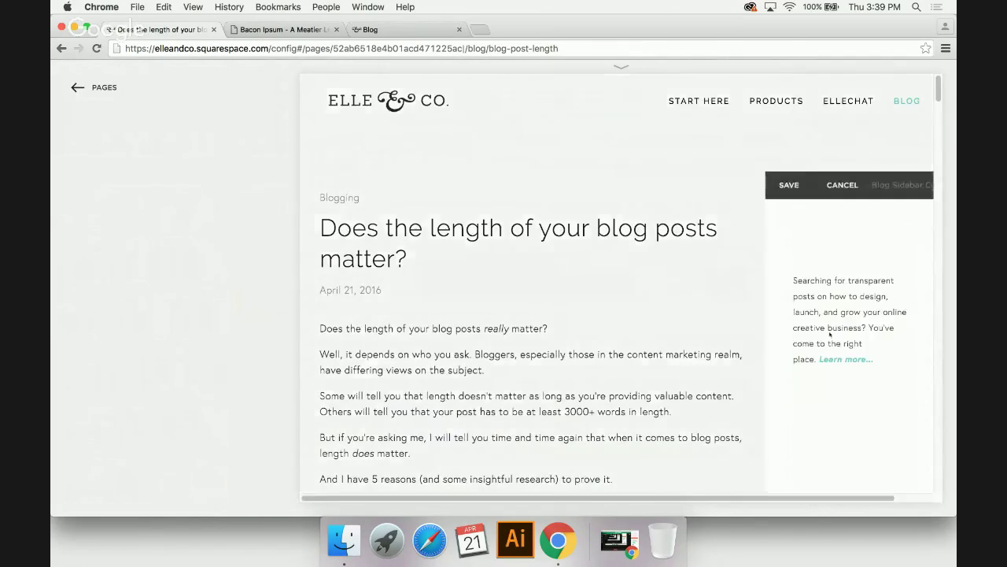
scroll(709, 336, down, 20)
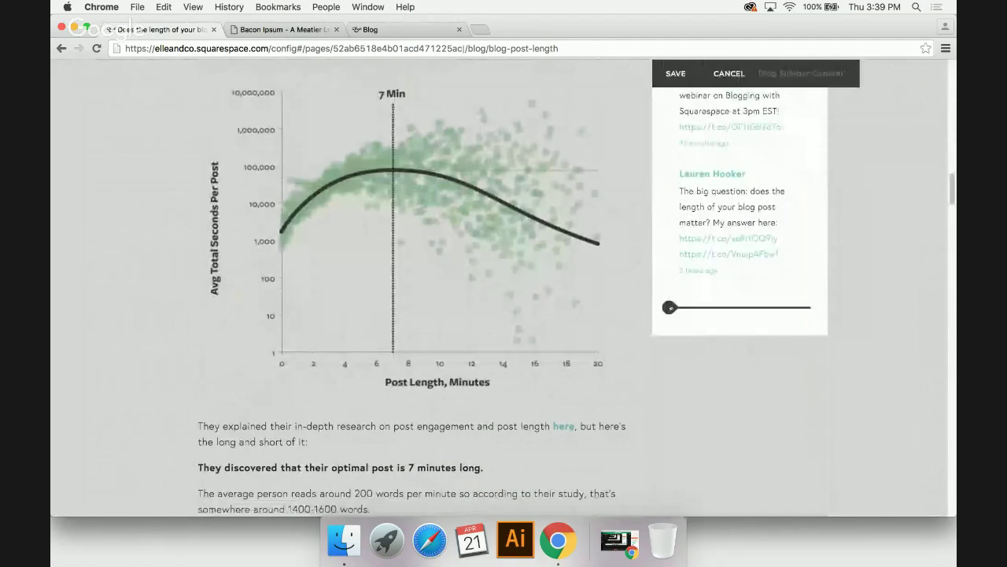
click(669, 307)
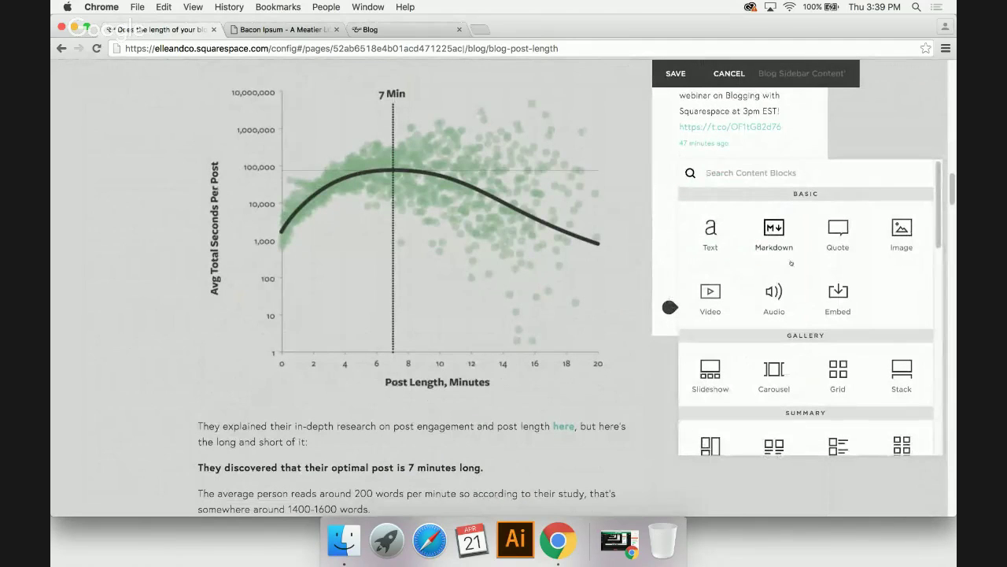
scroll(790, 264, down, 3)
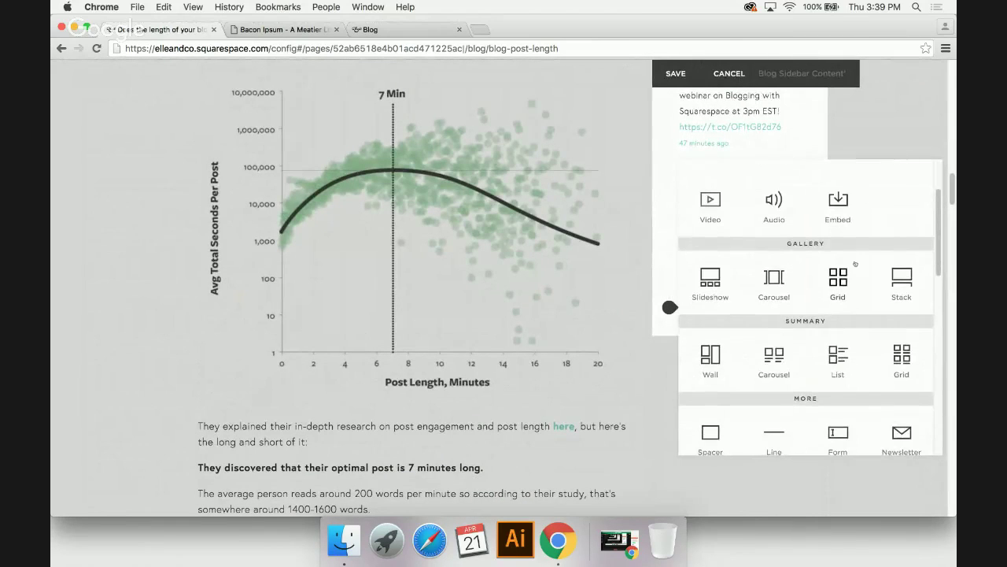
click(774, 360)
drag(764, 166, 357, 112)
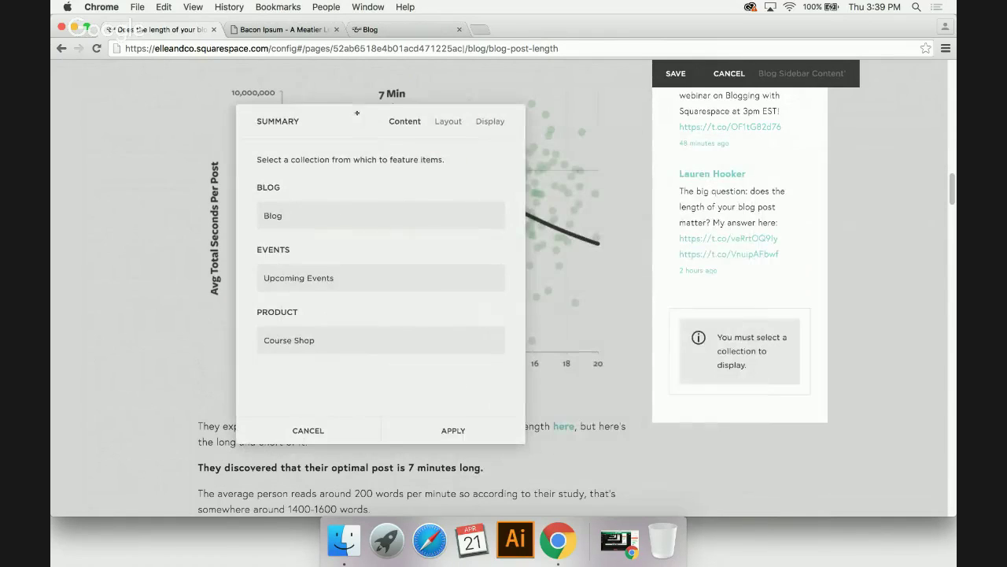
click(297, 224)
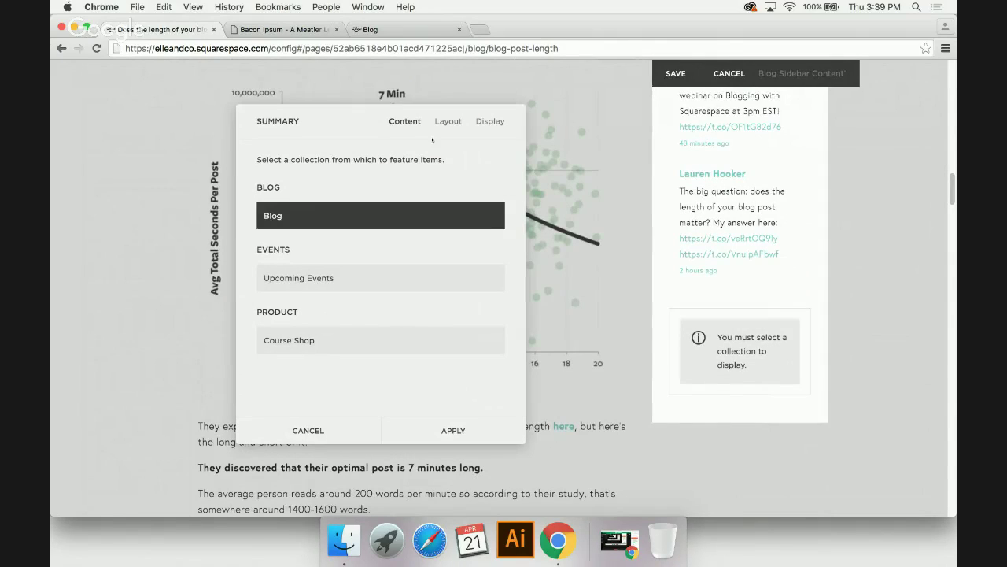
- Try "Featured posts" as the sidebar carousel's header text and shorten it back to "Featured"
click(438, 123)
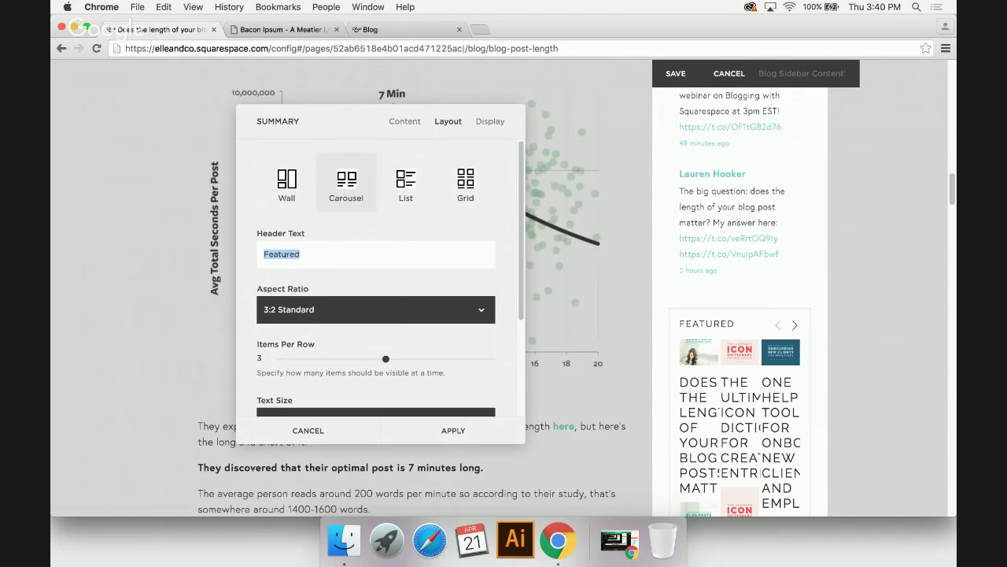
text(eature)
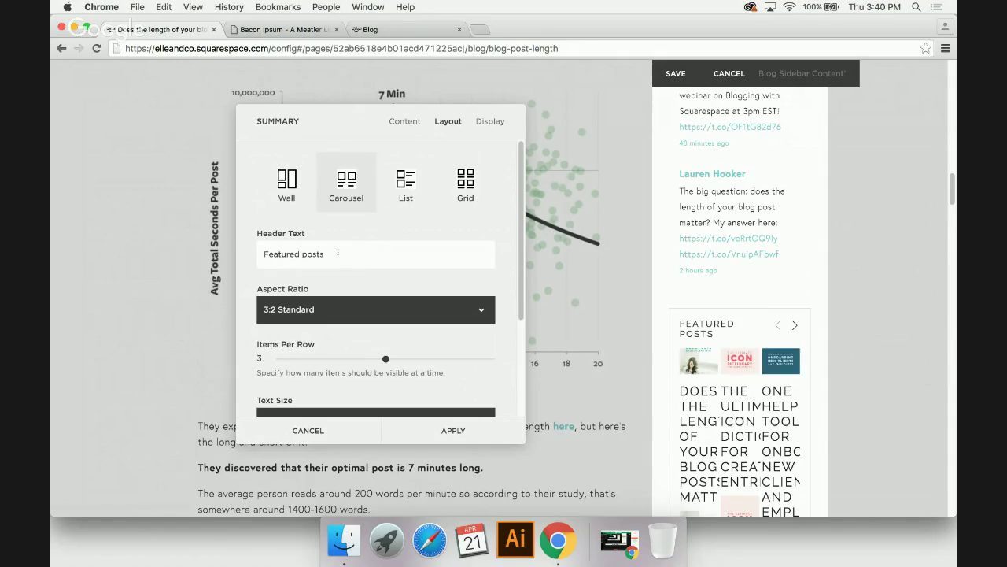
key(BackSpace)
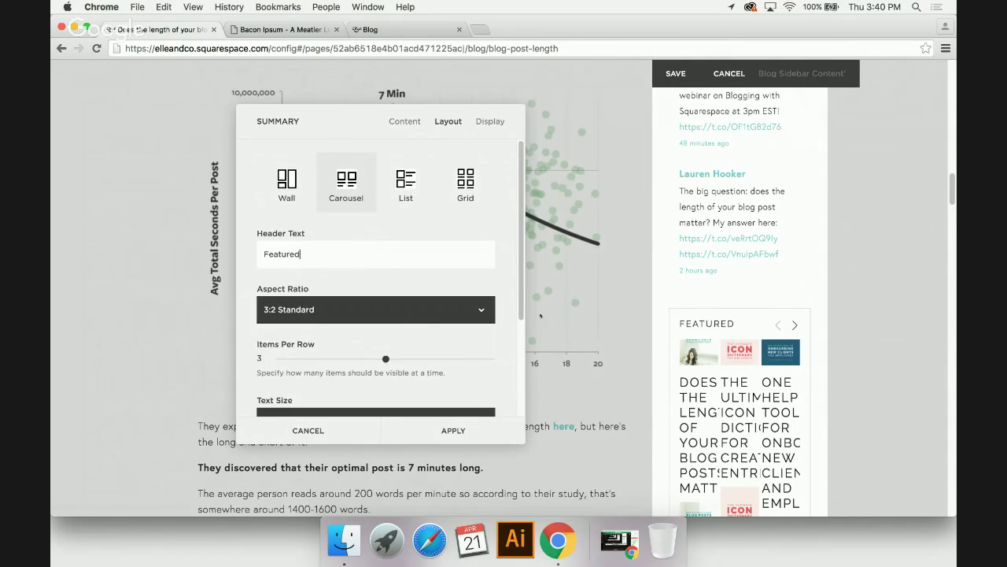
- Set the sidebar carousel's aspect ratio to 1:1 Square and its items per row to 1
click(413, 303)
click(412, 299)
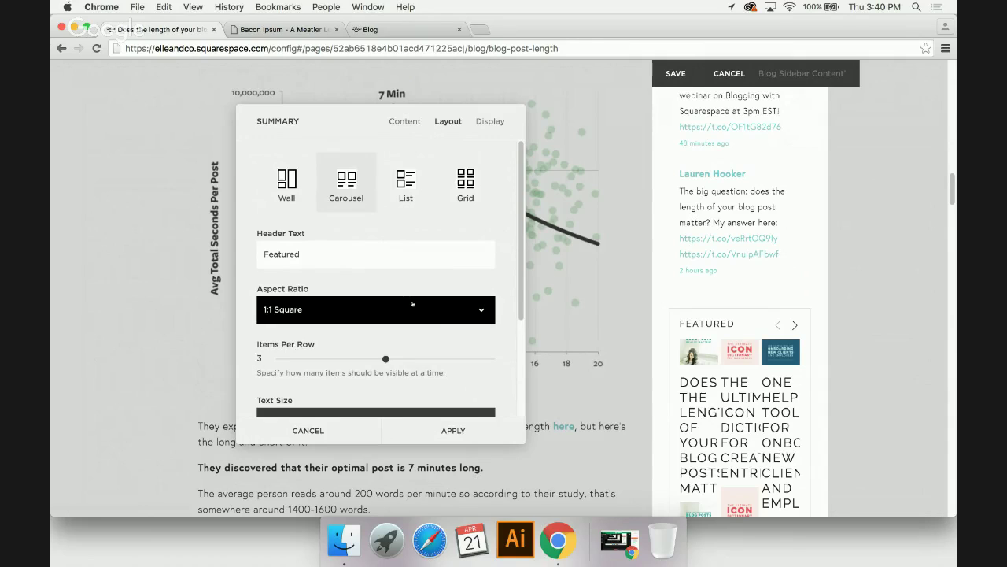
scroll(412, 303, down, 2)
scroll(412, 303, down, 2)
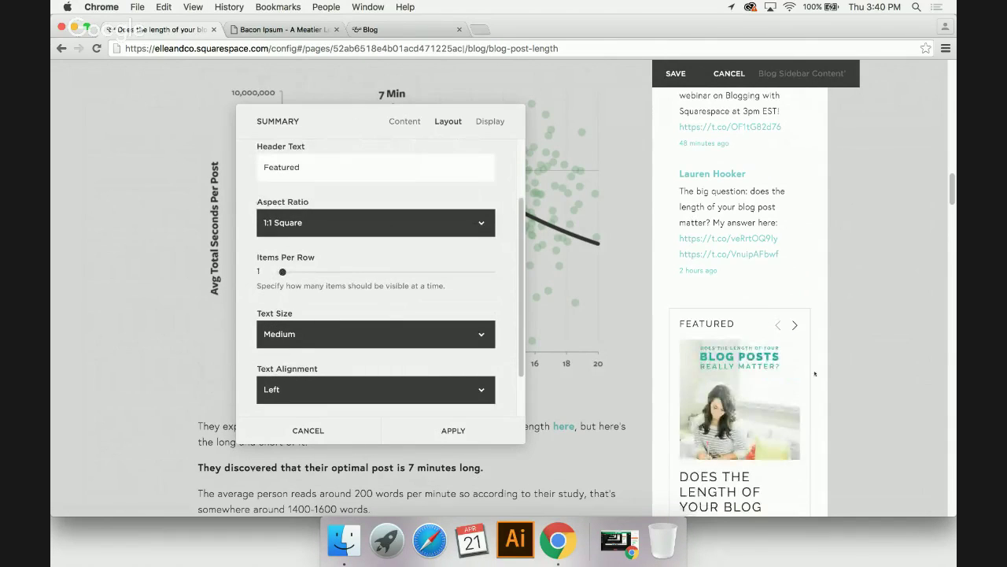
- Set the sidebar carousel's text size to Small and its text alignment to Center
scroll(815, 373, down, 3)
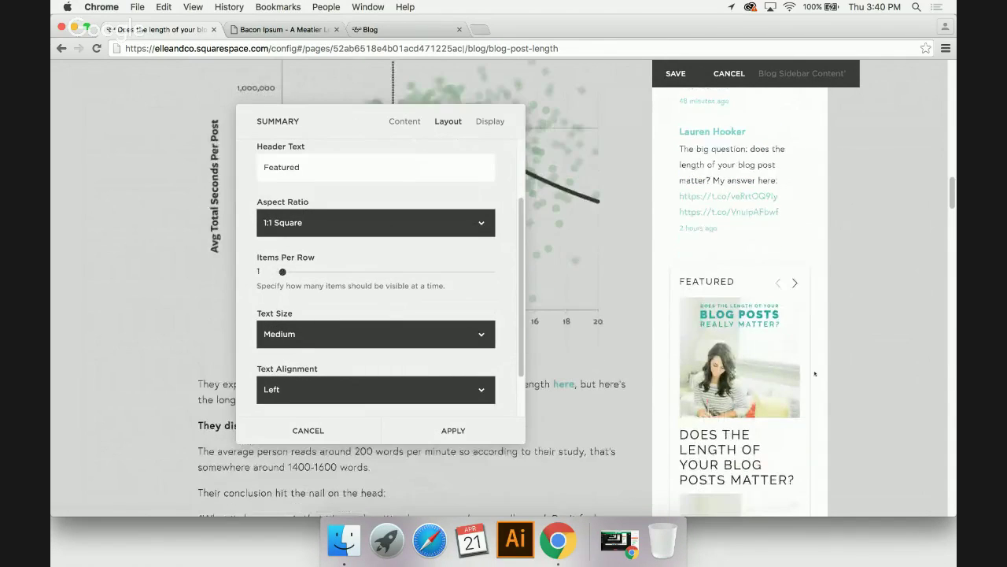
click(295, 334)
click(340, 344)
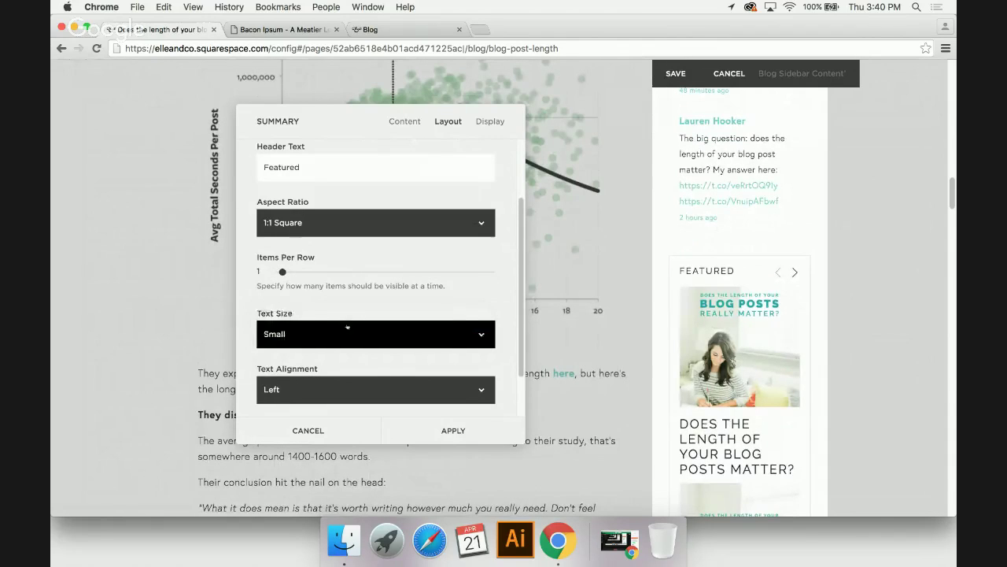
scroll(347, 325, down, 2)
scroll(347, 325, down, 1)
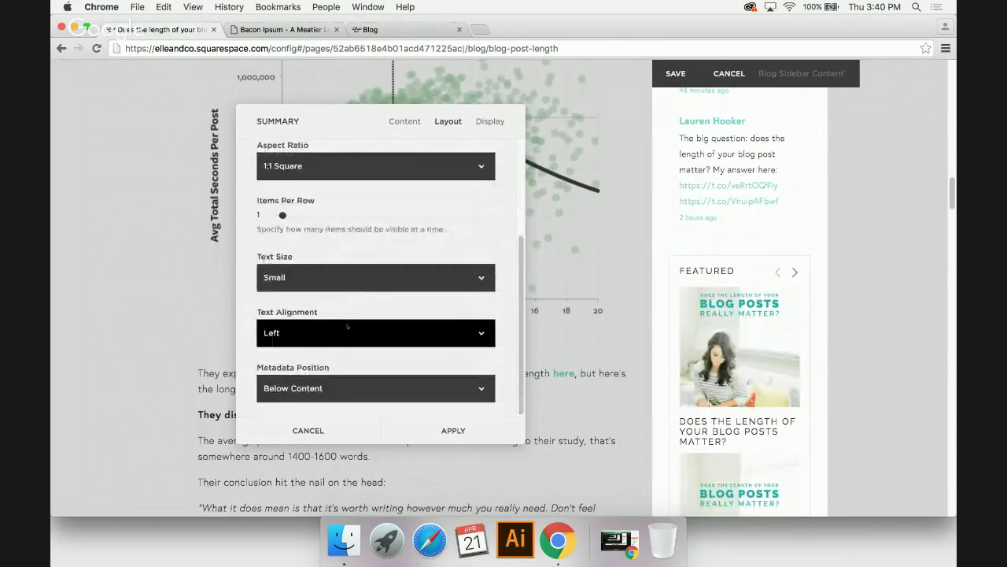
click(347, 329)
click(347, 341)
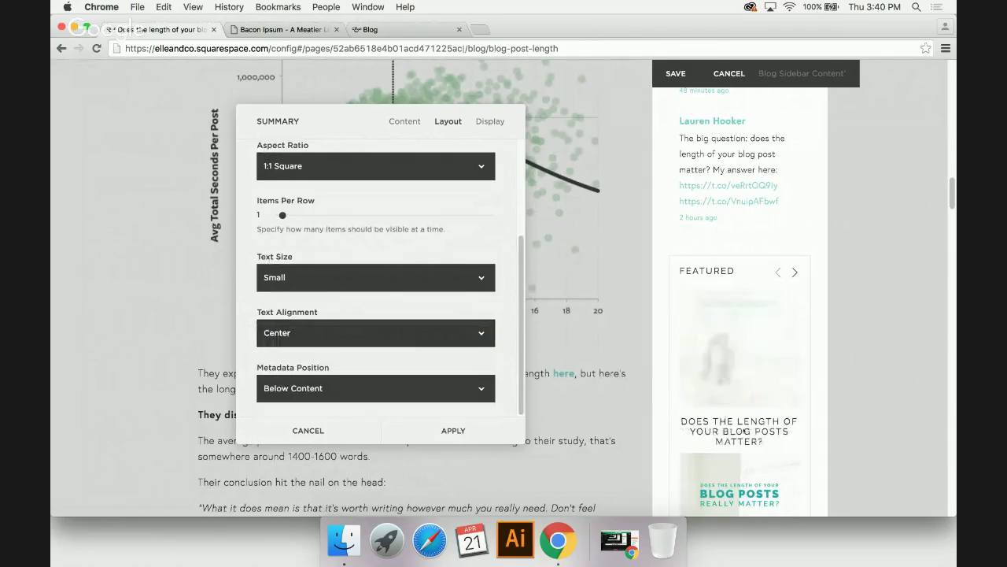
- Enable the Featured Filter so that the sidebar carousel shows only featured posts
click(489, 122)
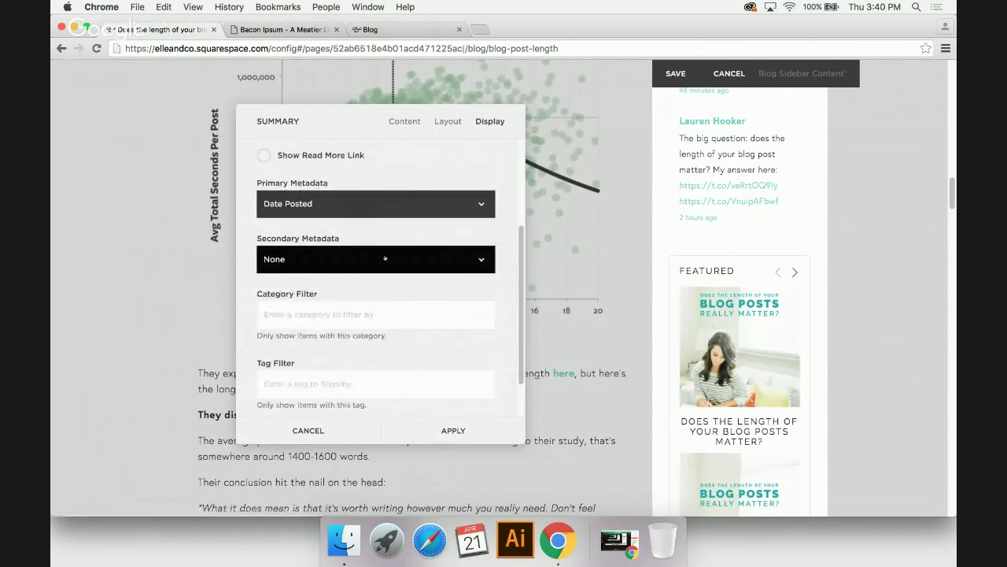
scroll(385, 258, down, 1)
click(290, 396)
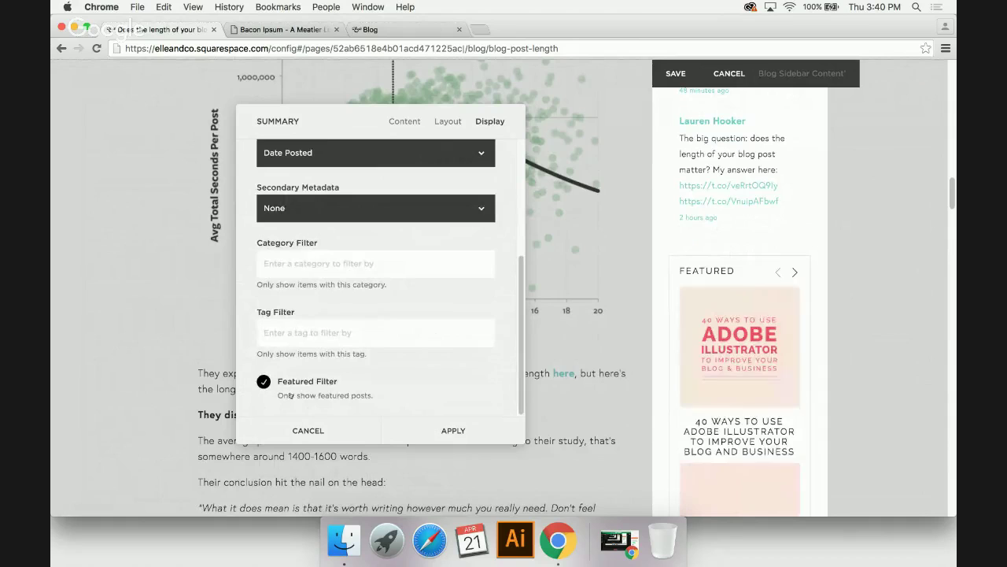
scroll(290, 396, up, 5)
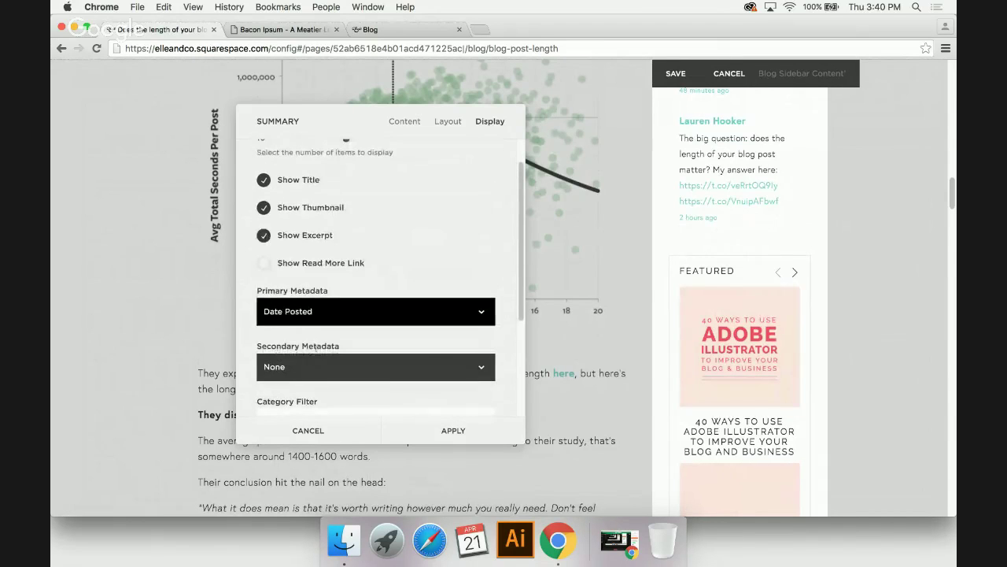
- Discard the summary block's changes and delete the block from the blog sidebar
click(308, 430)
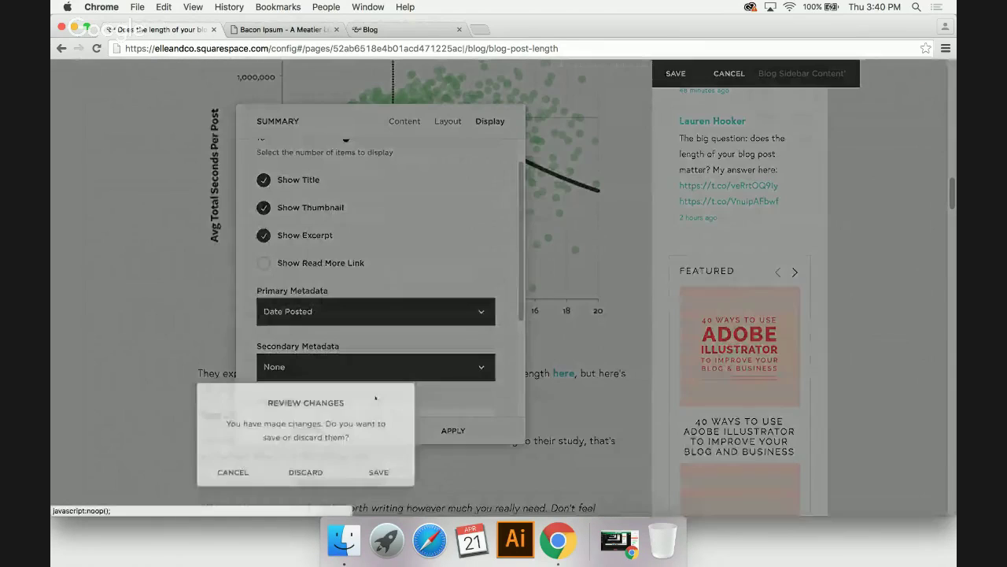
click(319, 471)
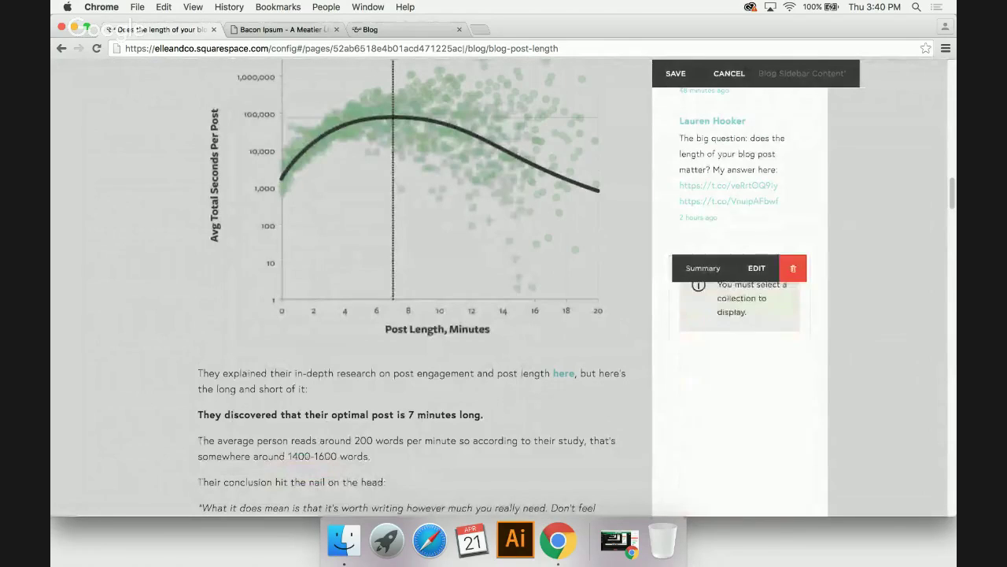
click(792, 266)
click(814, 298)
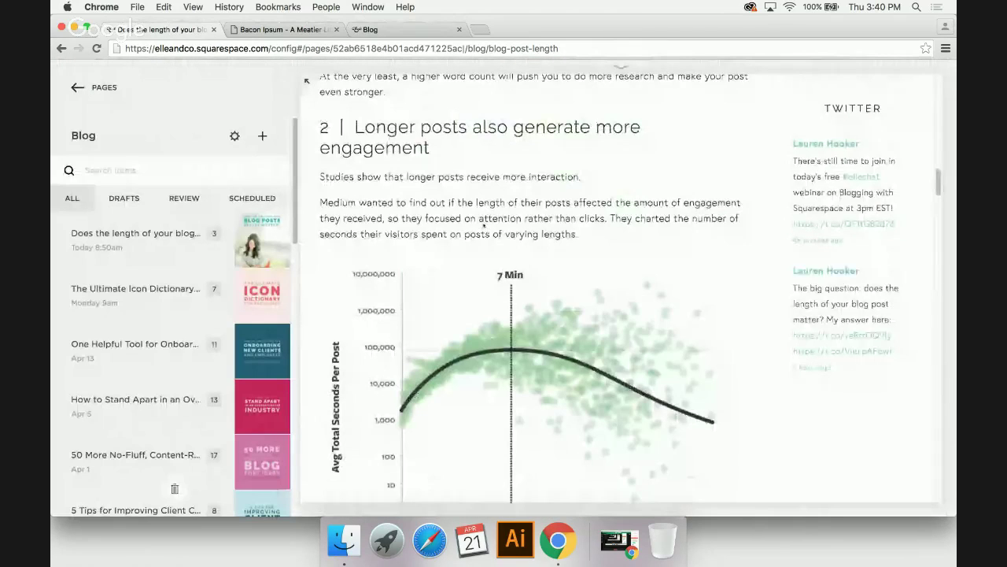
- Return to the site's page list, expand the blog to full-window preview and open its archives page
scroll(483, 226, up, 15)
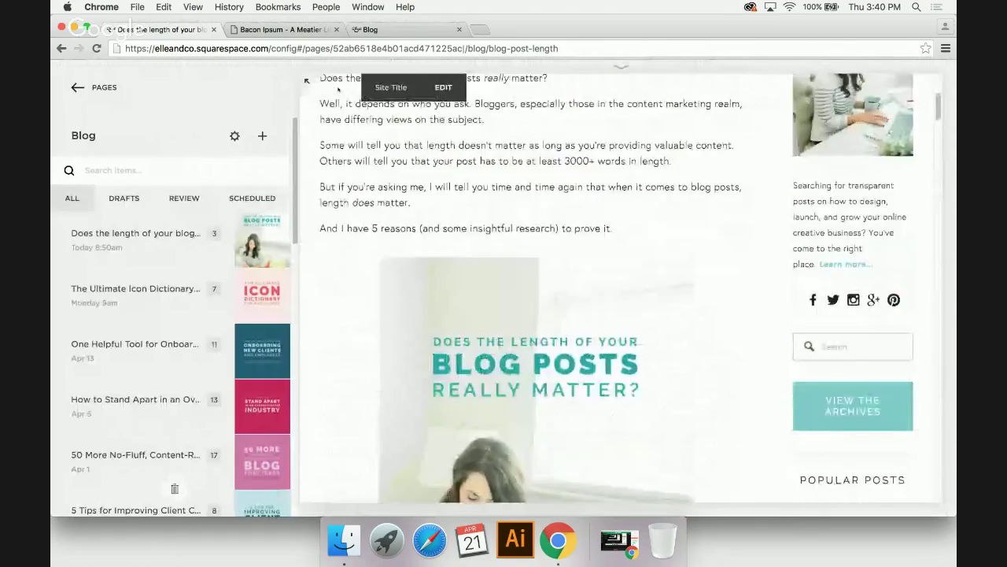
scroll(306, 80, up, 5)
click(99, 87)
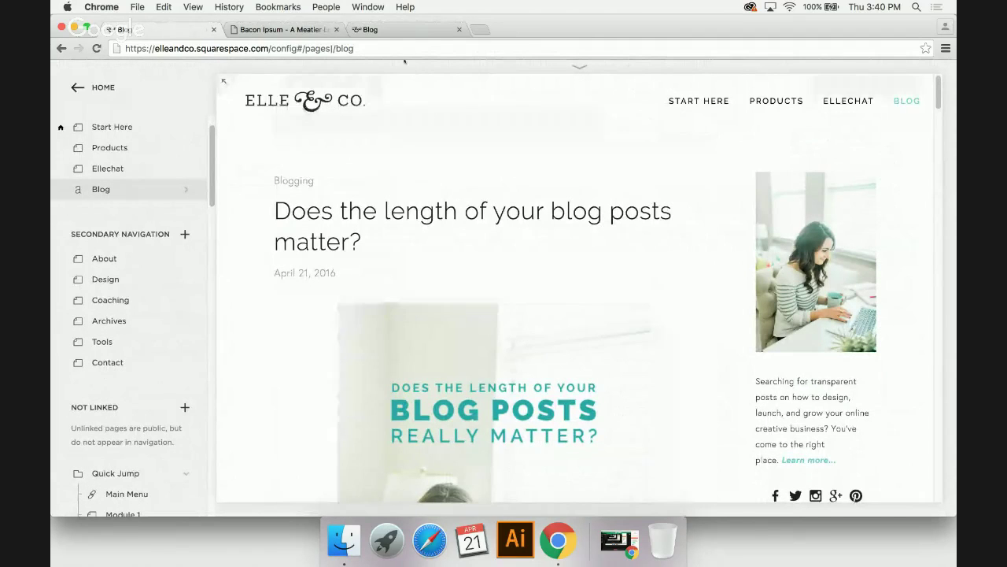
scroll(312, 73, down, 4)
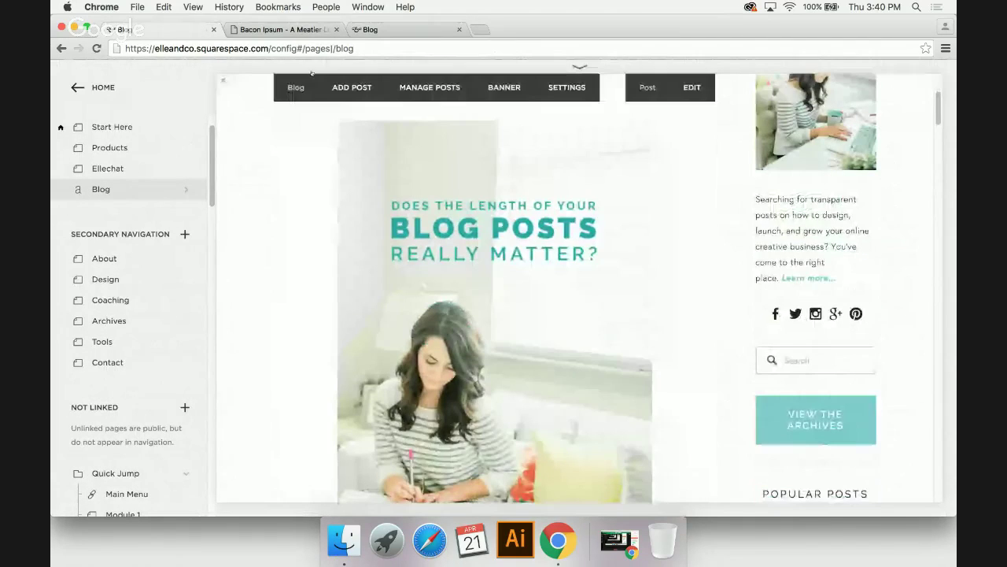
click(222, 81)
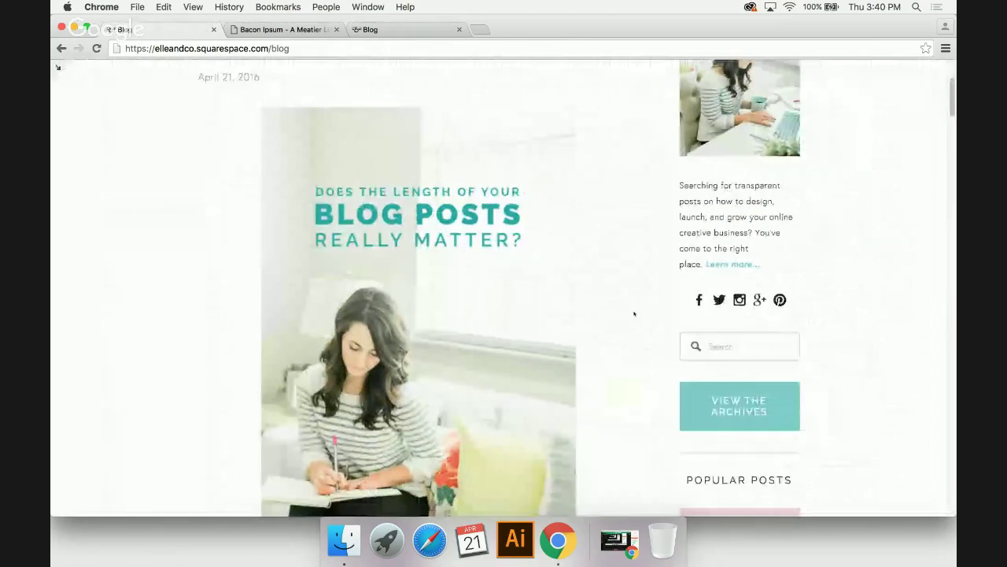
click(723, 399)
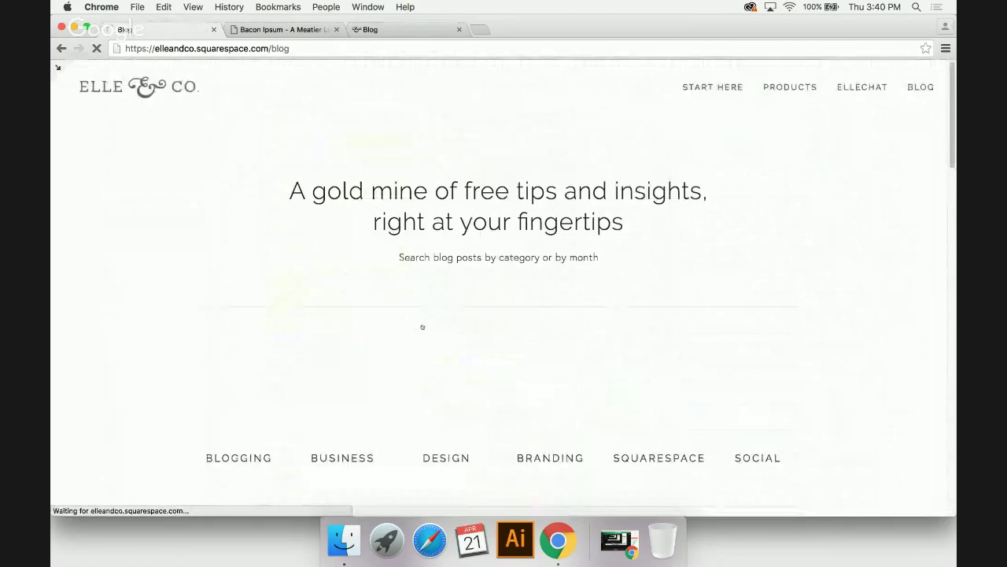
- Browse the archives page, open its Squarespace category and view the post on the uses of the summary block
scroll(422, 327, down, 5)
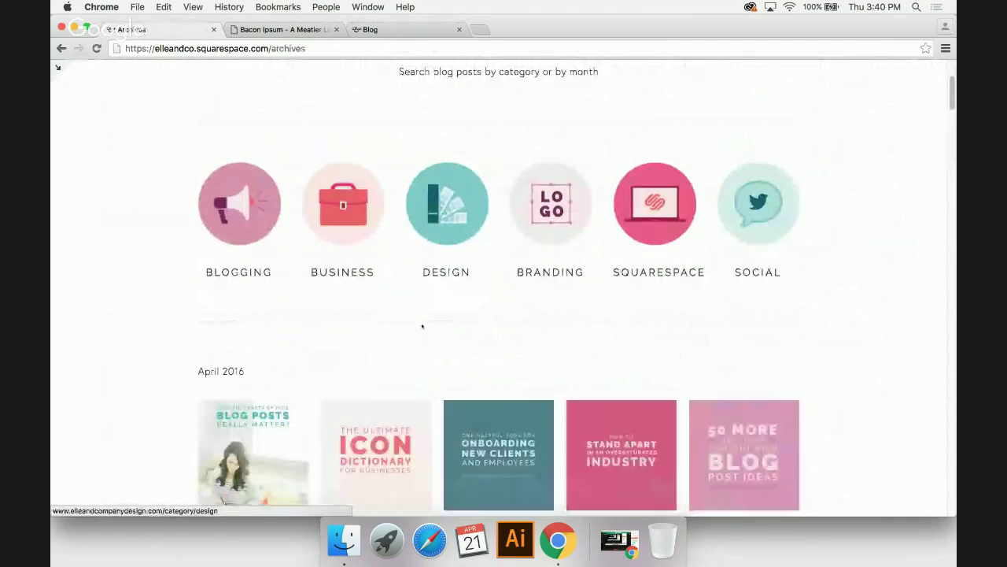
scroll(638, 216, up, 2)
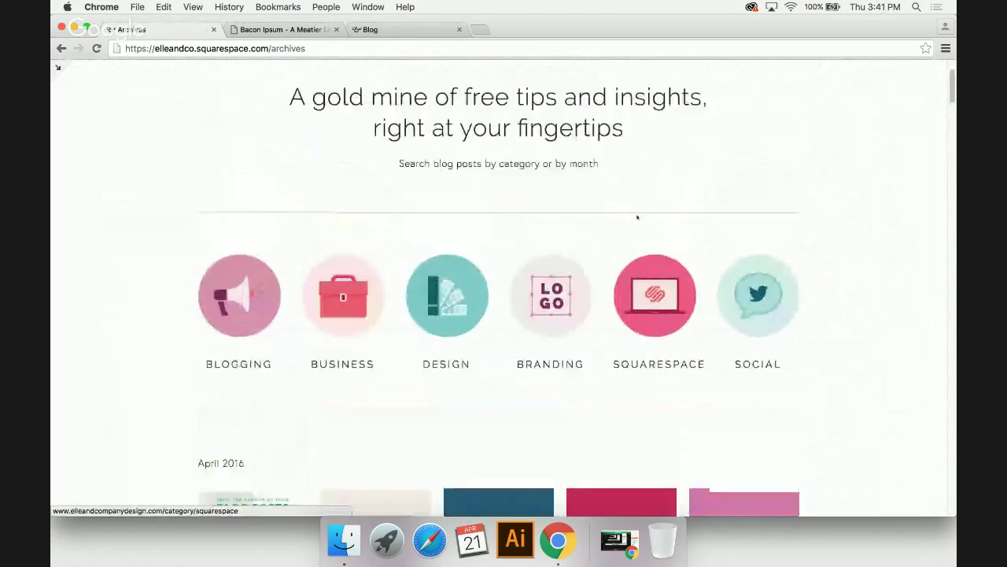
click(645, 302)
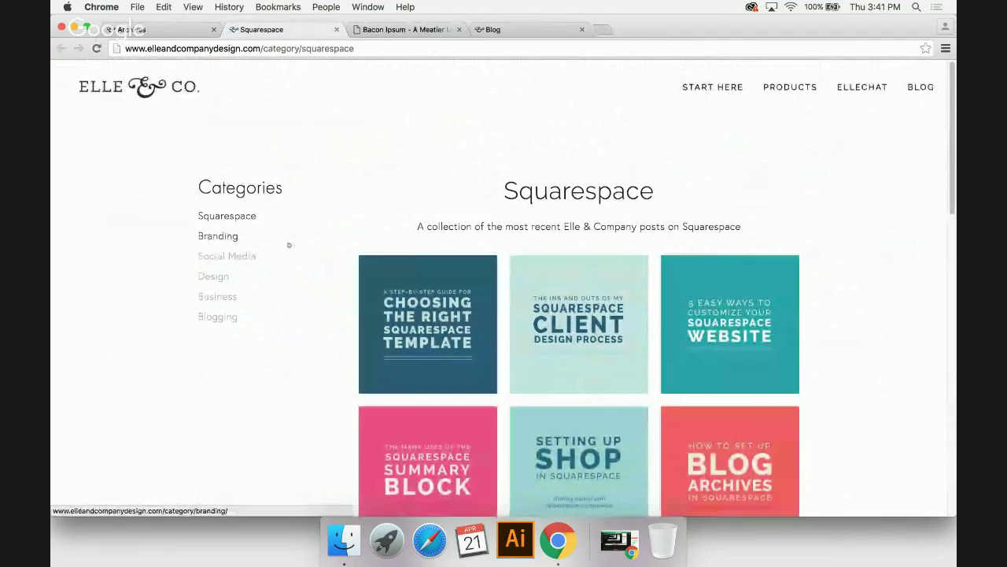
scroll(471, 351, down, 2)
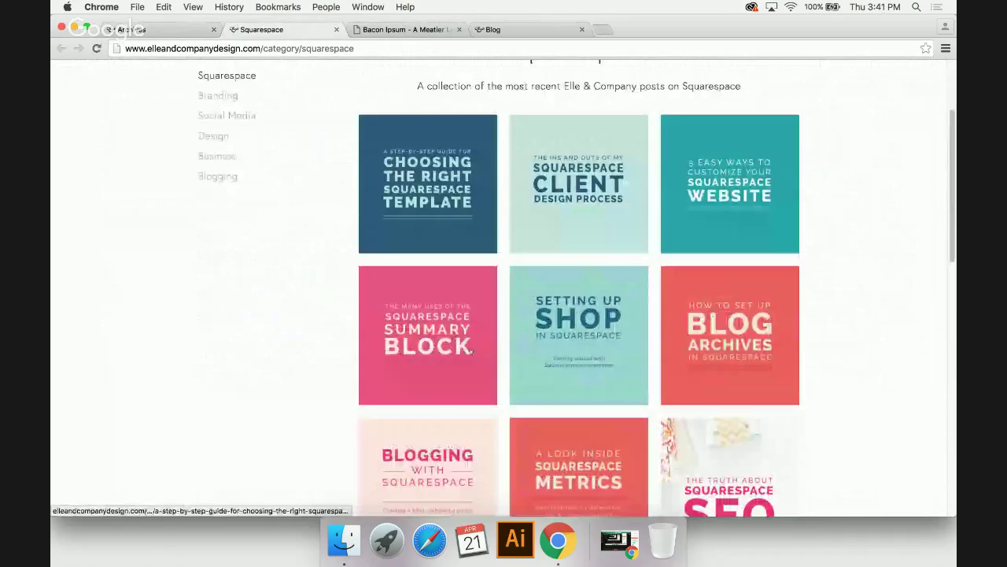
click(425, 331)
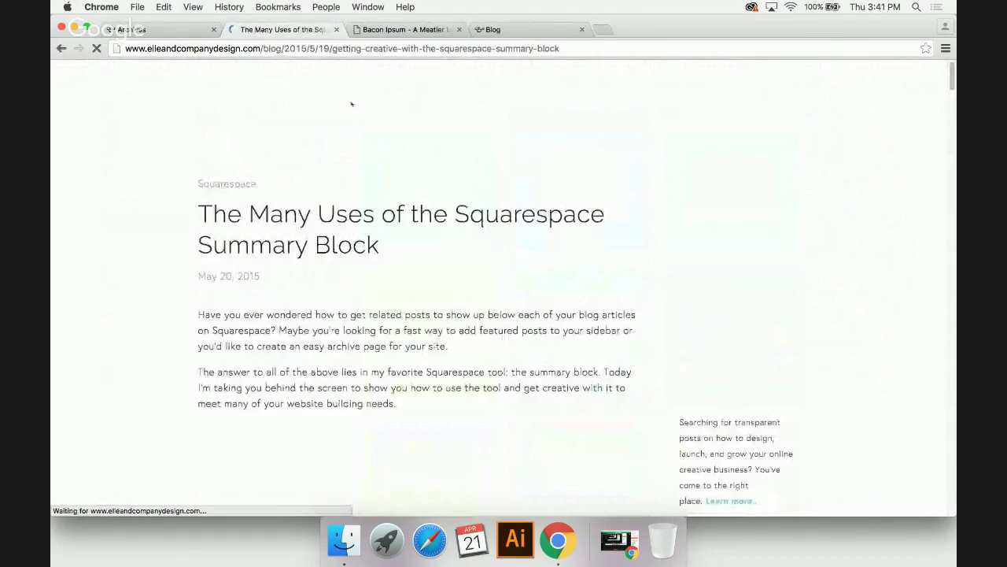
- Return to the archives page, look over its monthly posts and find the blog archives setup post in the Squarespace category
click(126, 29)
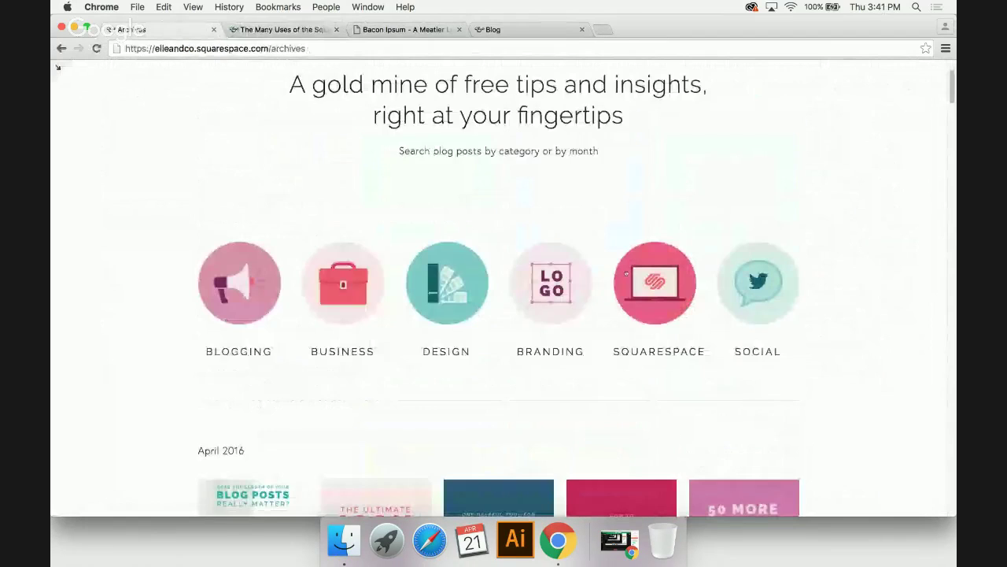
scroll(686, 296, down, 5)
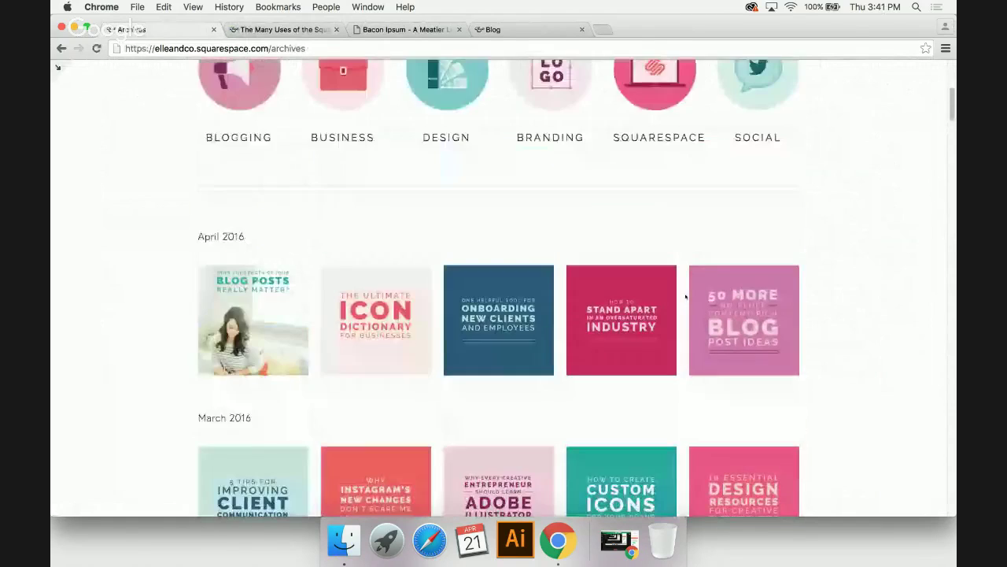
scroll(686, 296, up, 3)
click(660, 169)
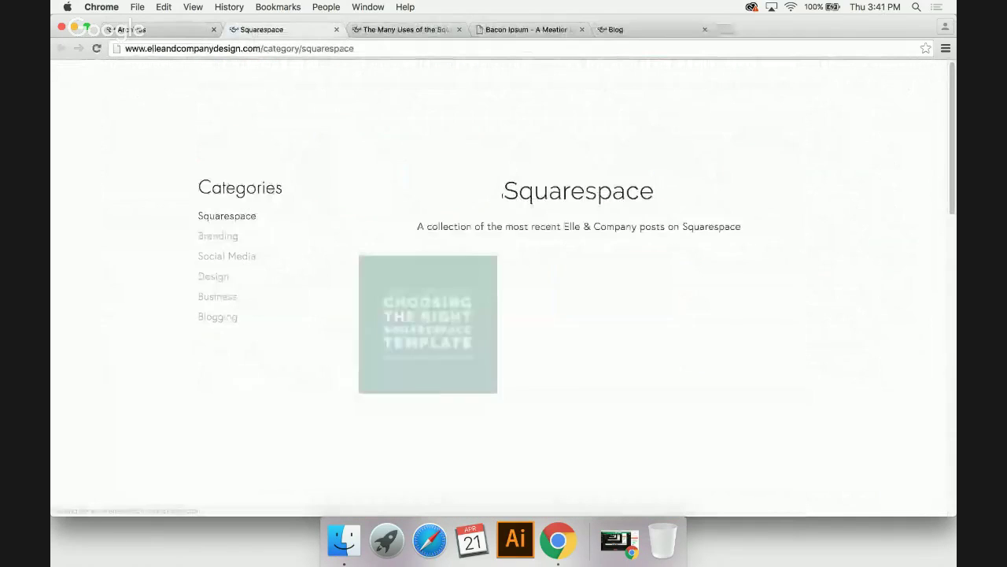
scroll(492, 223, down, 3)
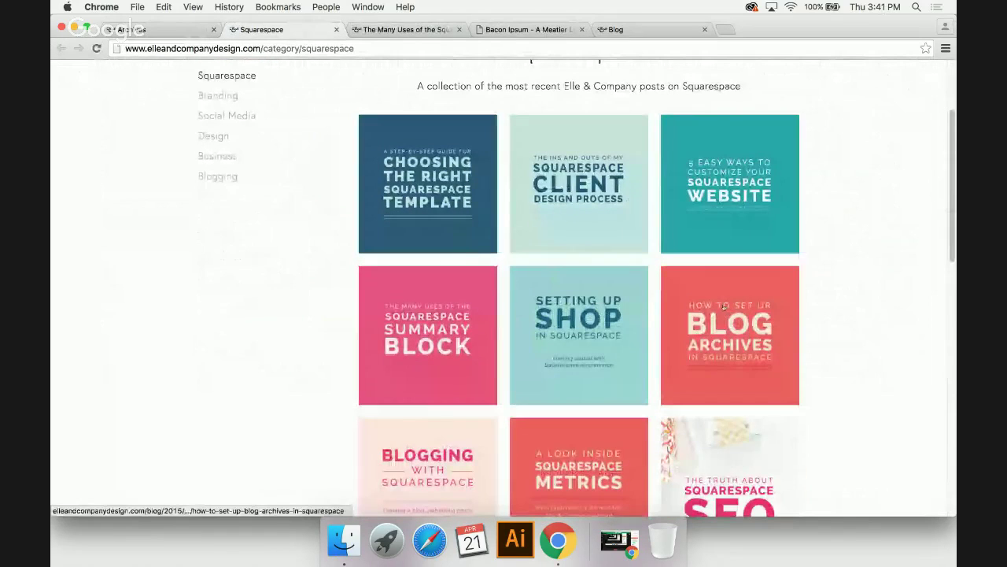